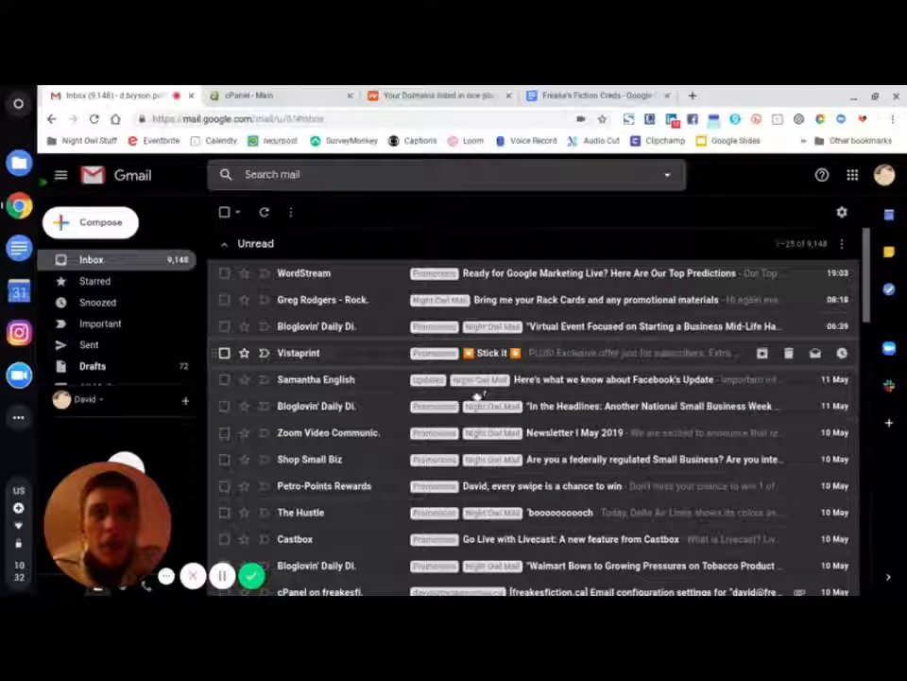
- Look over the inbox, briefly marking and unmarking the cPanel email configuration settings message
scroll(473, 401, "down", 1)
scroll(467, 408, "down", 1)
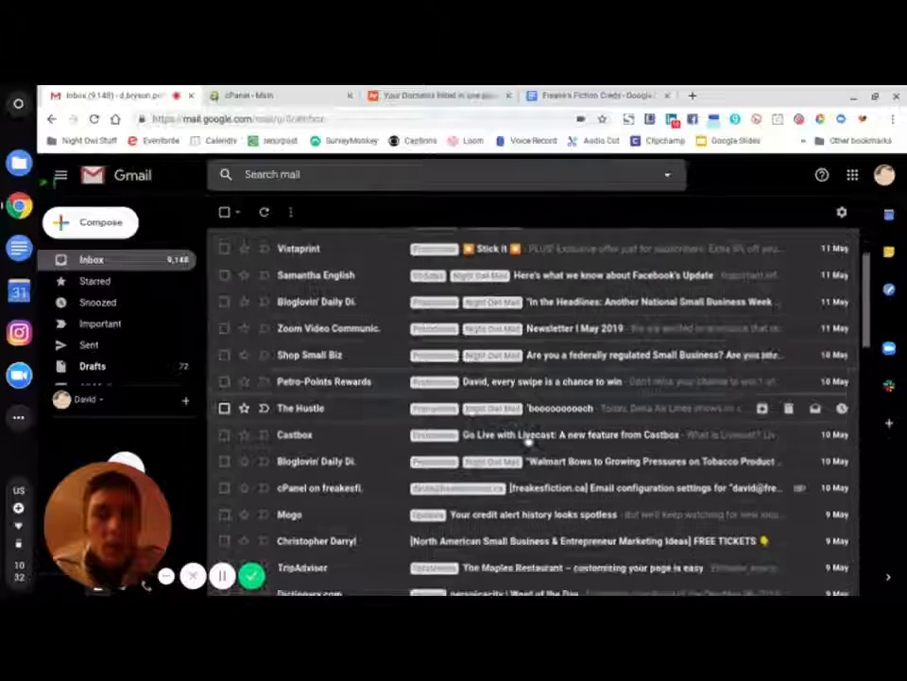
scroll(467, 408, "up", 2)
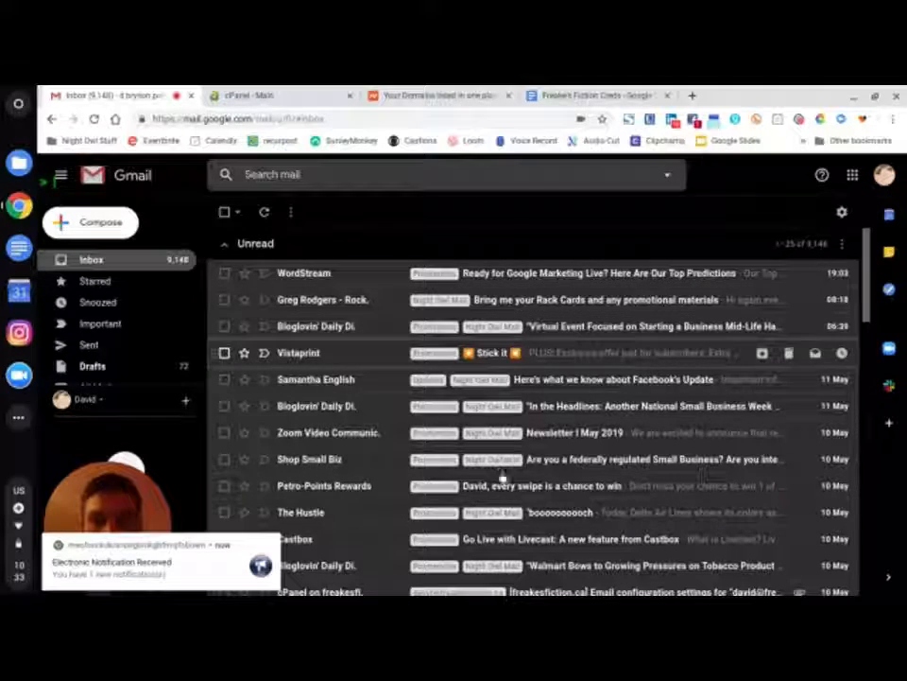
scroll(496, 488, "down", 2)
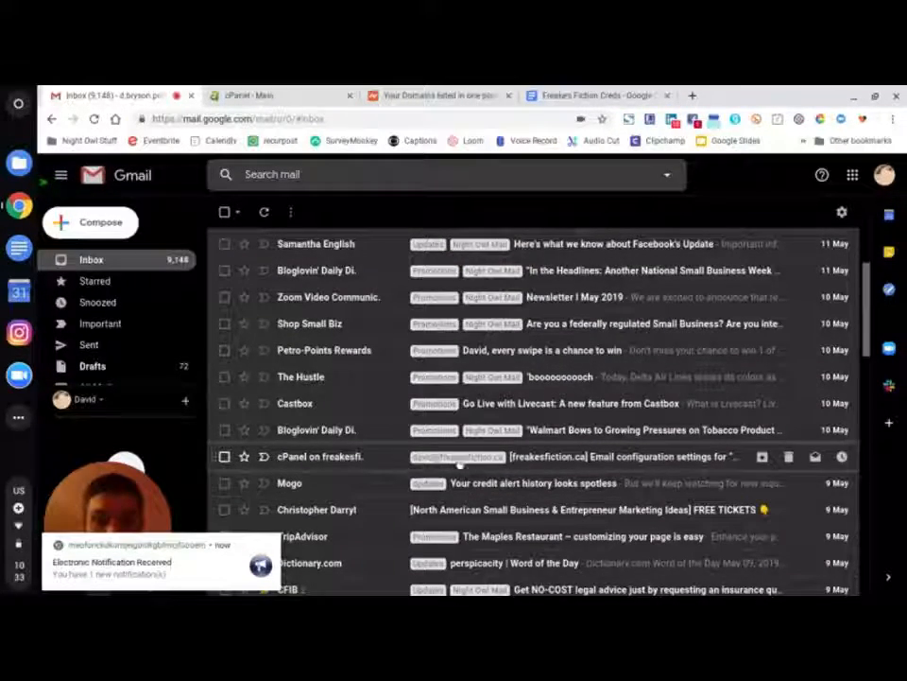
left_click(224, 456)
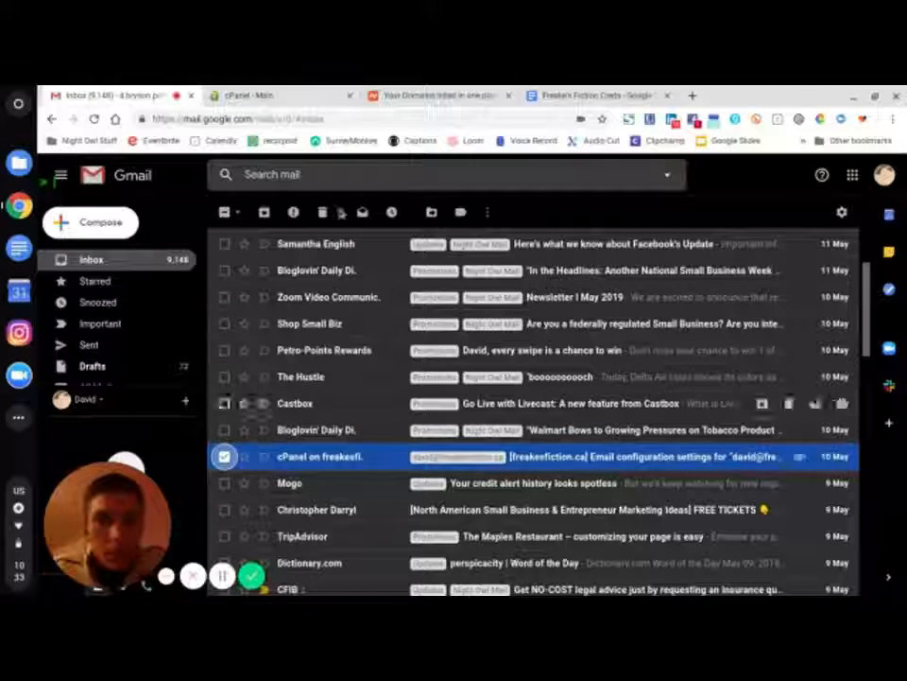
left_click(224, 457)
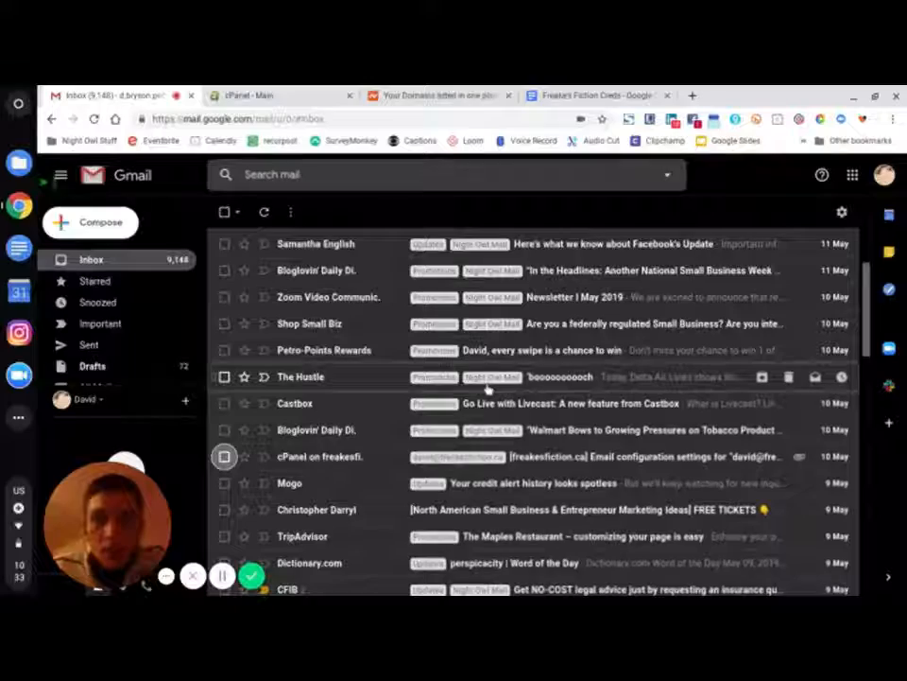
scroll(399, 311, "up", 3)
scroll(402, 312, "down", 2)
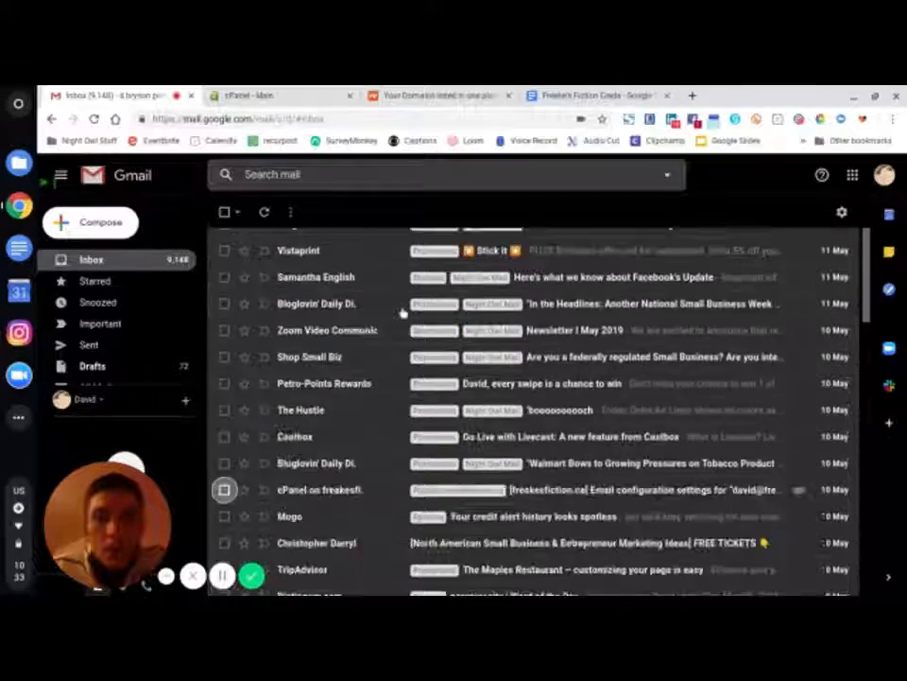
scroll(404, 313, "up", 4)
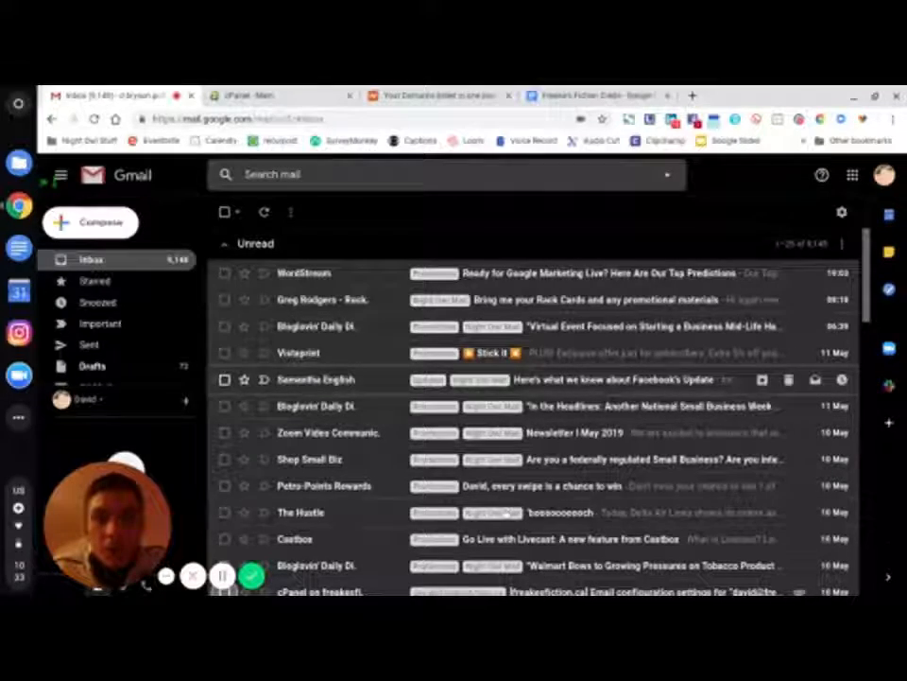
scroll(444, 397, "down", 5)
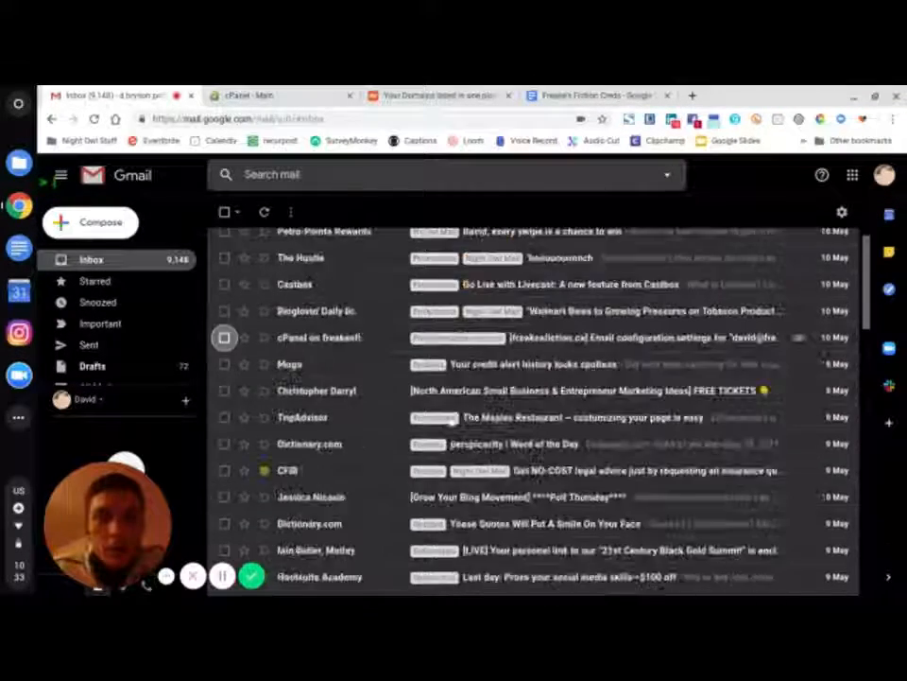
scroll(378, 417, "up", 2)
scroll(378, 417, "up", 1)
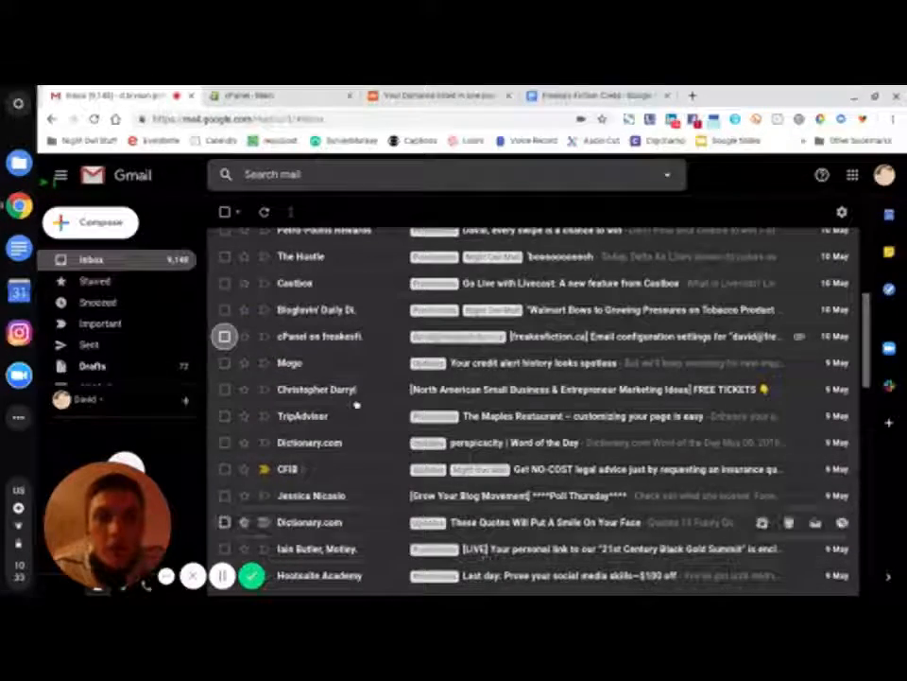
scroll(357, 403, "up", 3)
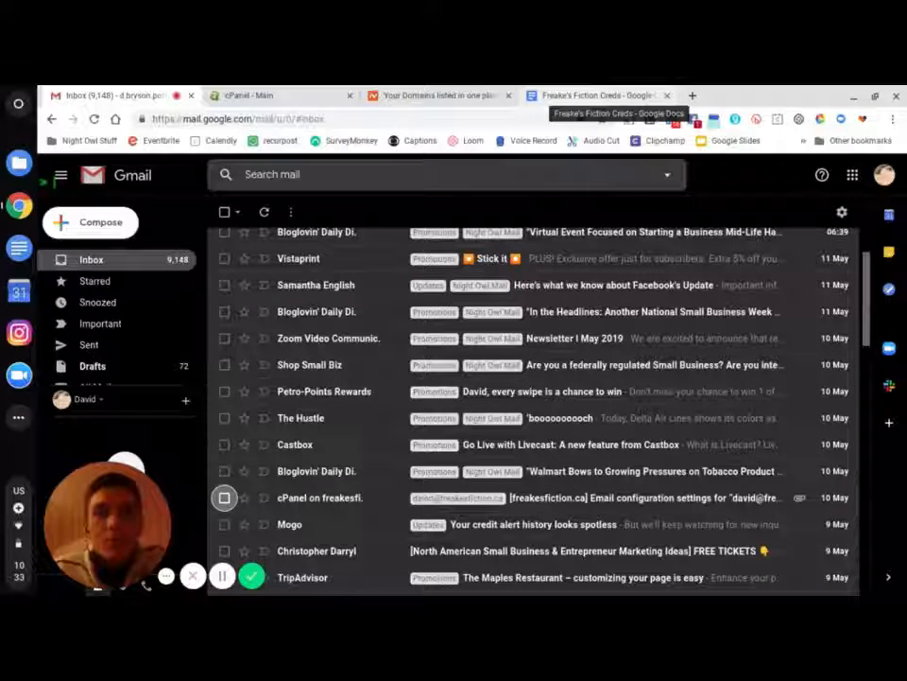
- Review the incoming server names in the Freake's Fiction credentials document, then go to Namecheap's domain list
left_click(561, 94)
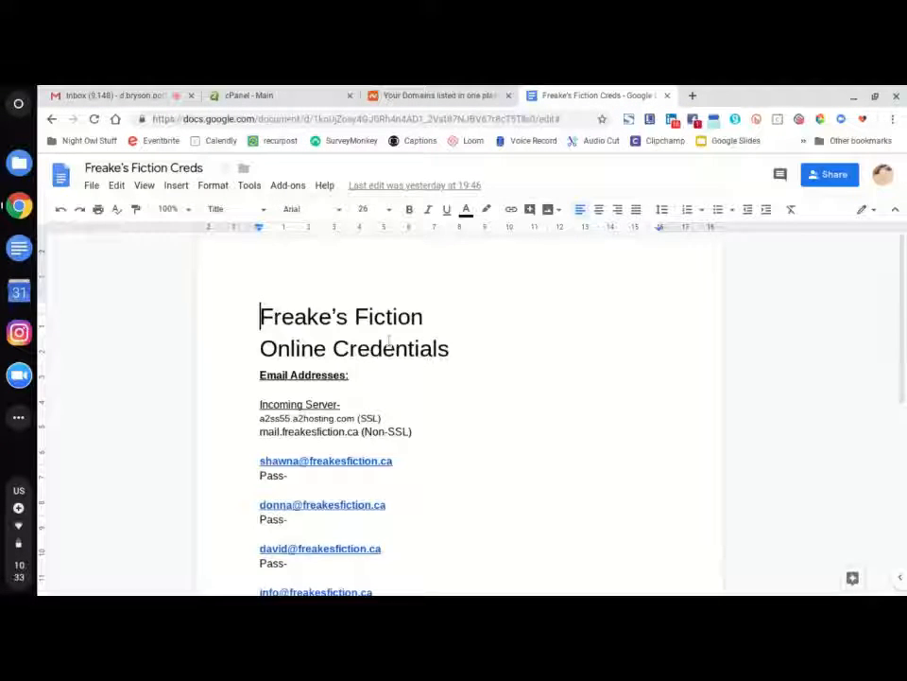
scroll(413, 373, "down", 2)
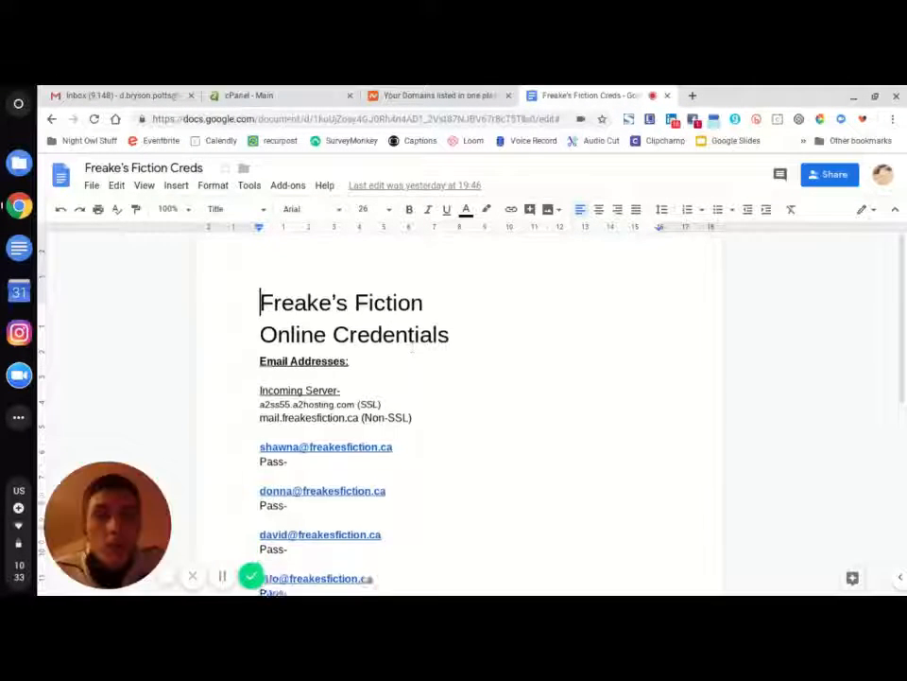
scroll(413, 374, "up", 1)
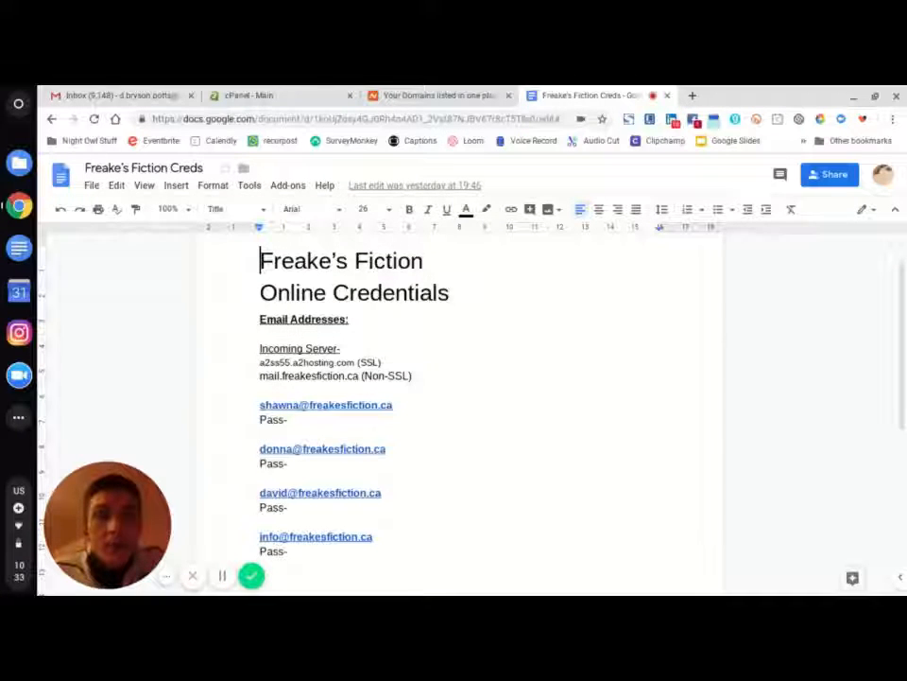
scroll(411, 341, "down", 1)
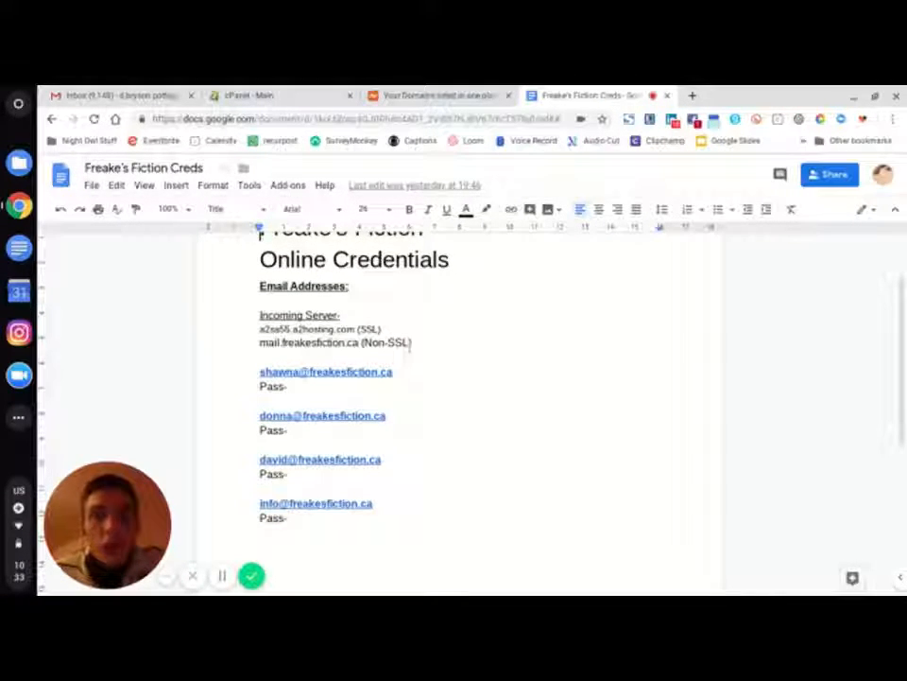
scroll(411, 345, "up", 1)
scroll(406, 350, "up", 1)
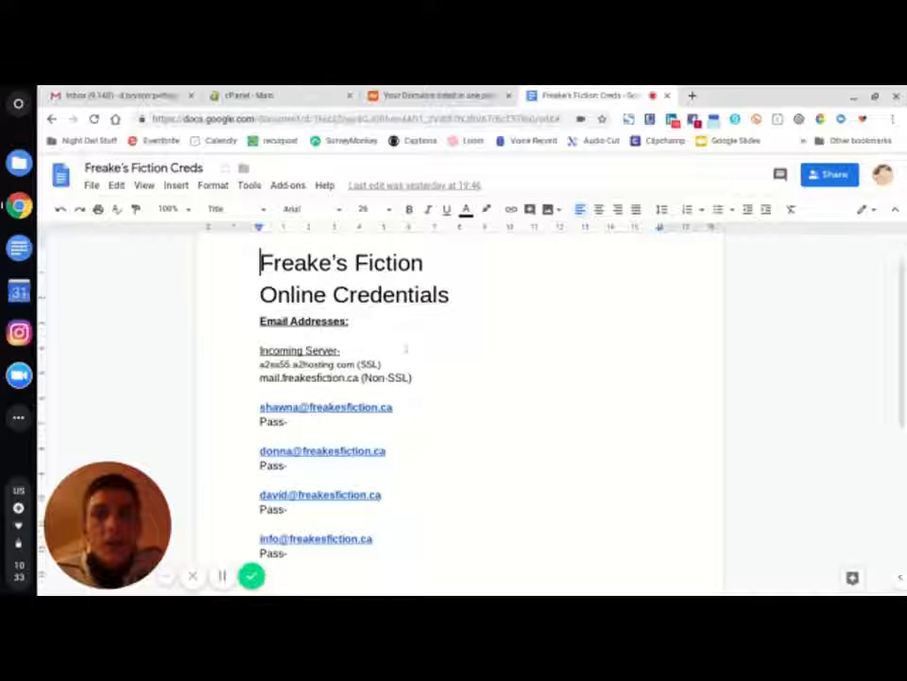
scroll(407, 349, "down", 1)
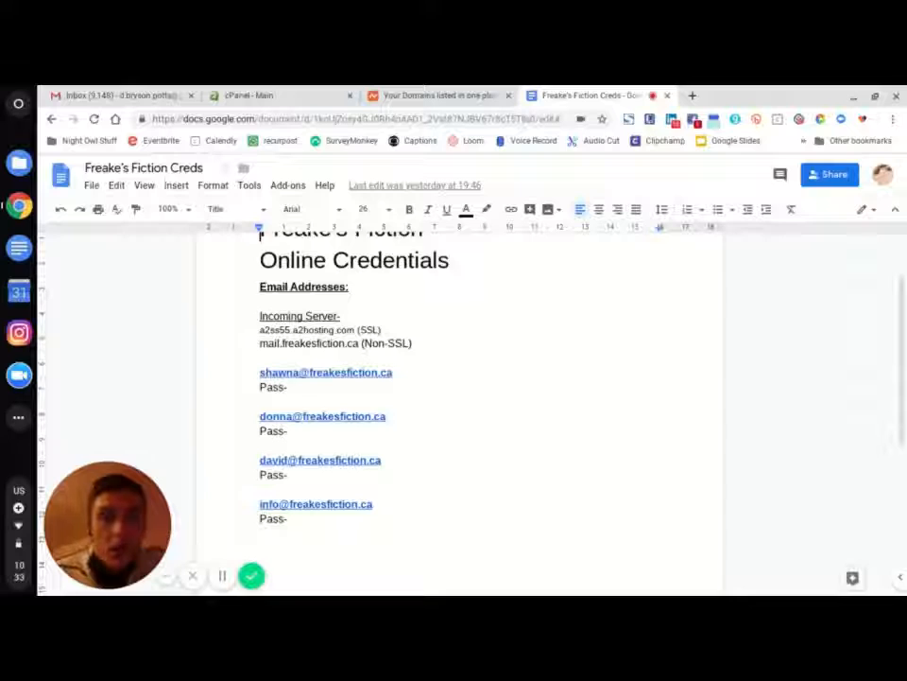
scroll(376, 364, "up", 3)
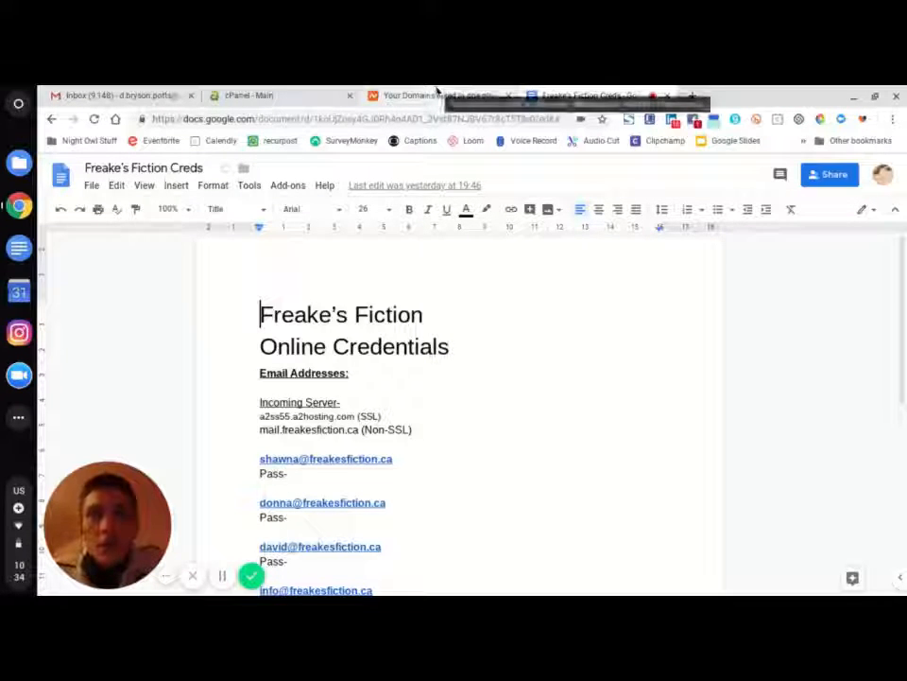
scroll(427, 367, "down", 2)
scroll(428, 367, "up", 1)
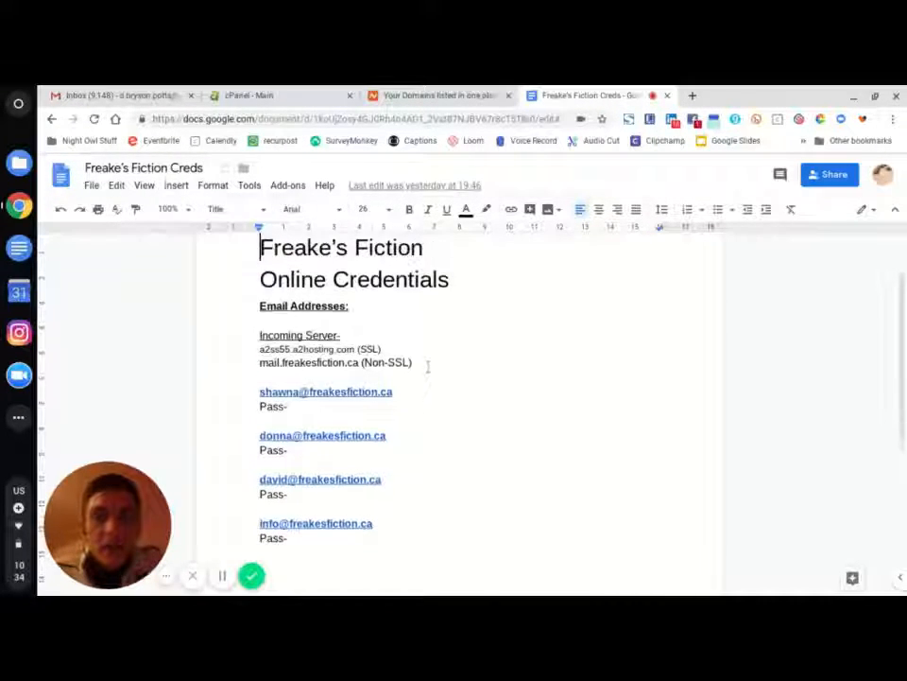
scroll(427, 367, "up", 2)
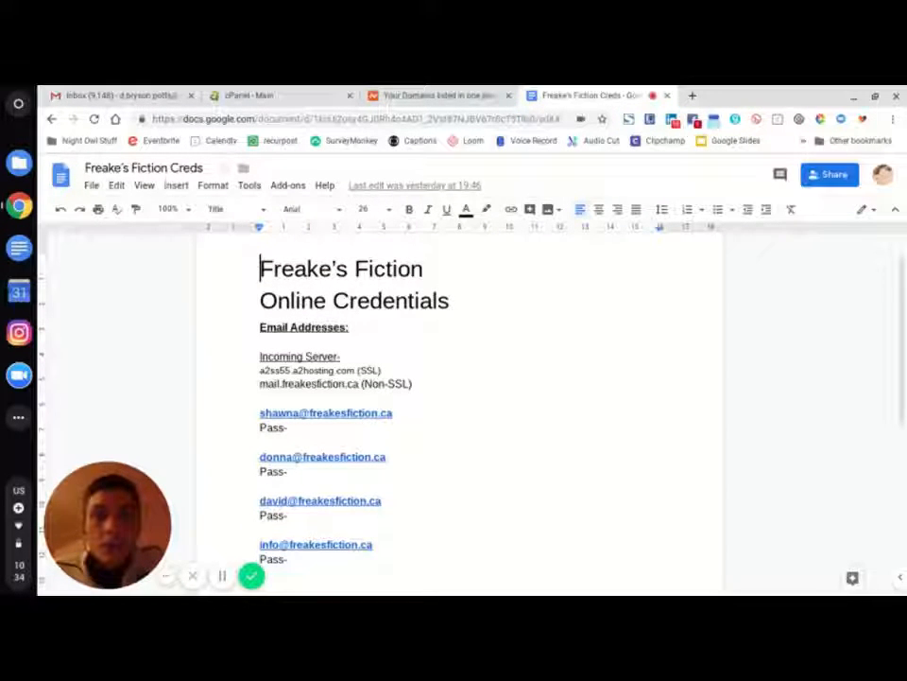
scroll(427, 367, "up", 1)
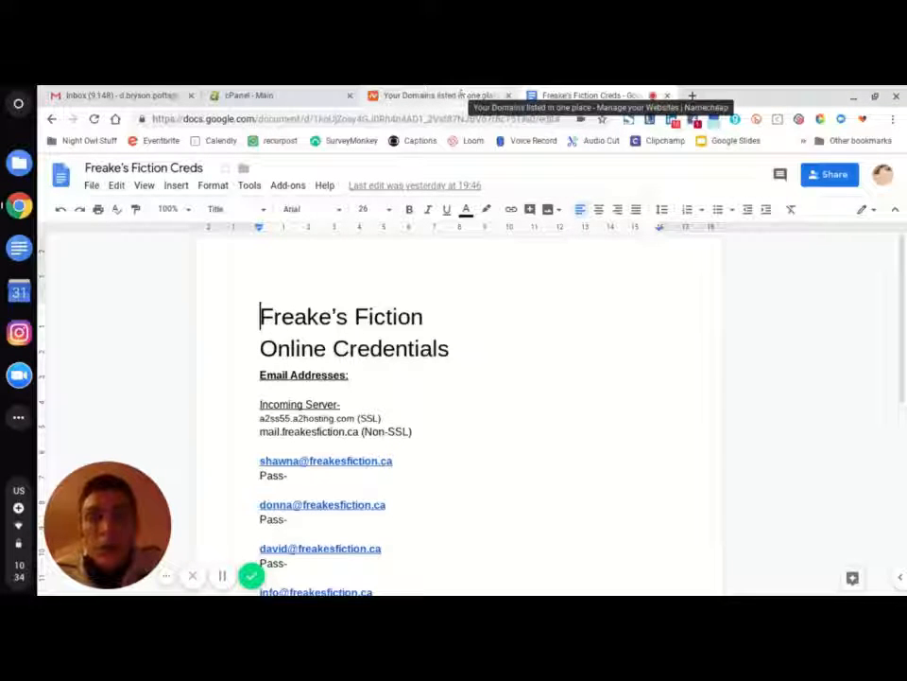
left_click(450, 96)
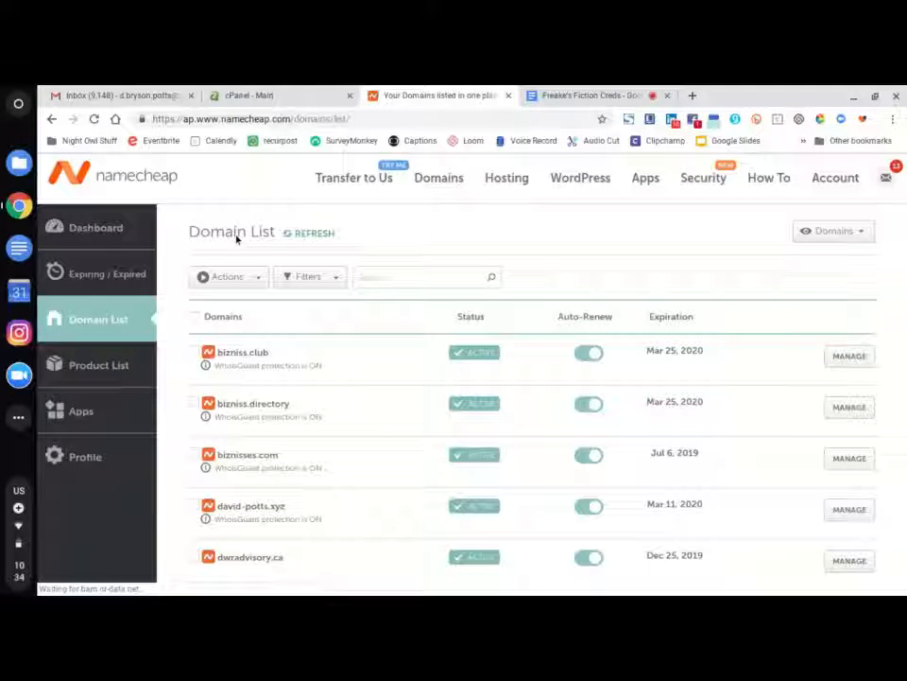
- Scroll through the Namecheap domains, checking status, auto-renew and expirations from Jul 6, 2019 to Mar 25, 2020
scroll(309, 358, "down", 1)
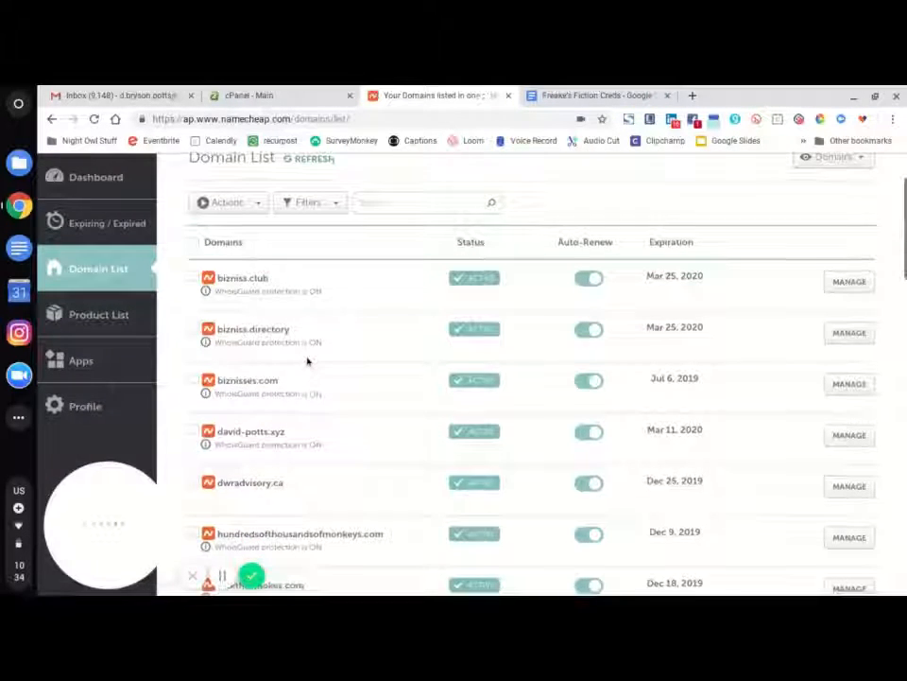
scroll(312, 358, "down", 5)
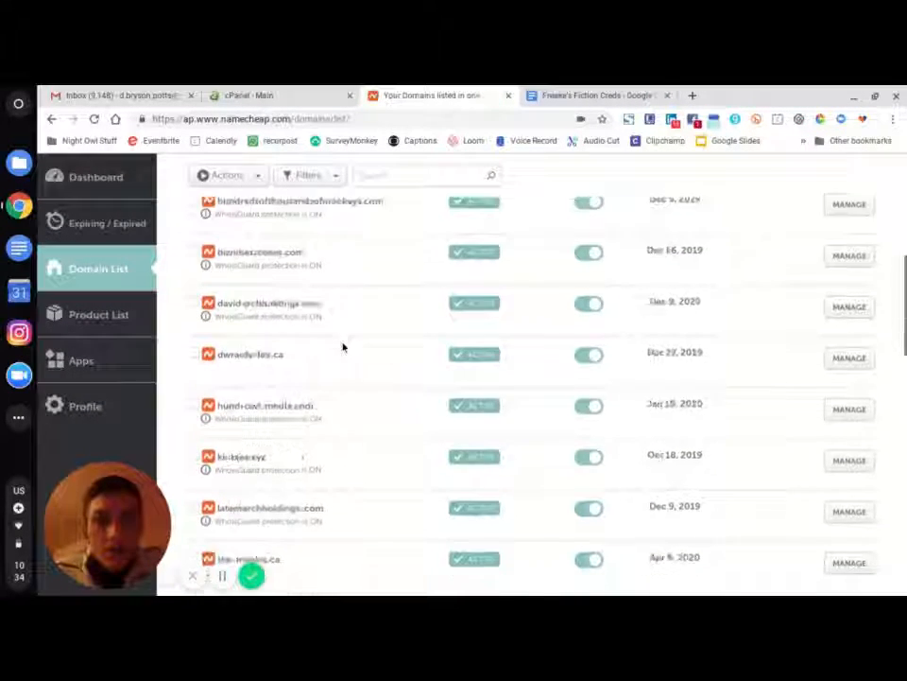
scroll(345, 348, "down", 3)
scroll(345, 348, "up", 5)
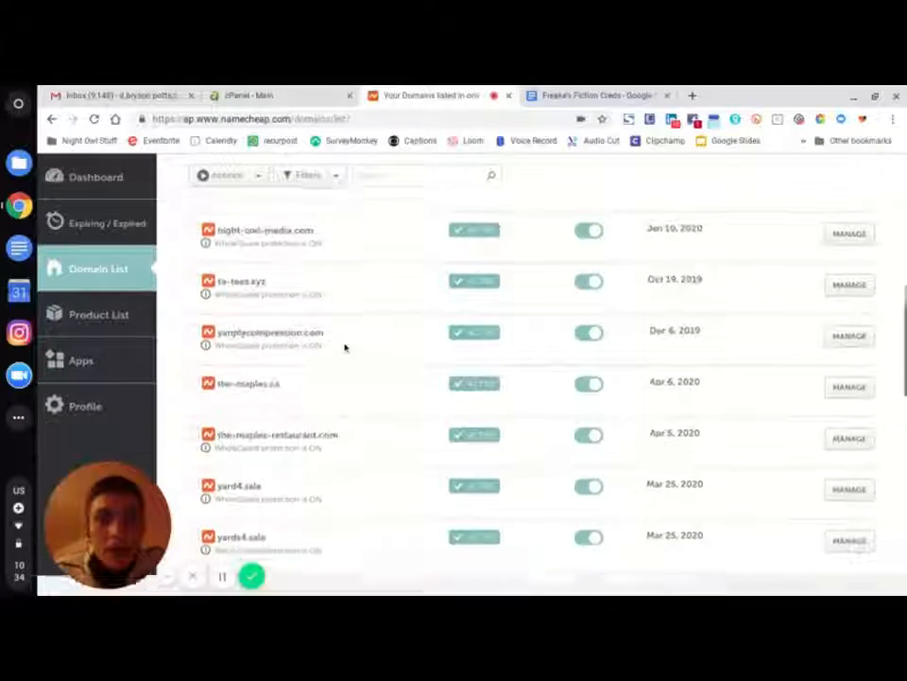
scroll(345, 347, "up", 5)
scroll(344, 348, "down", 3)
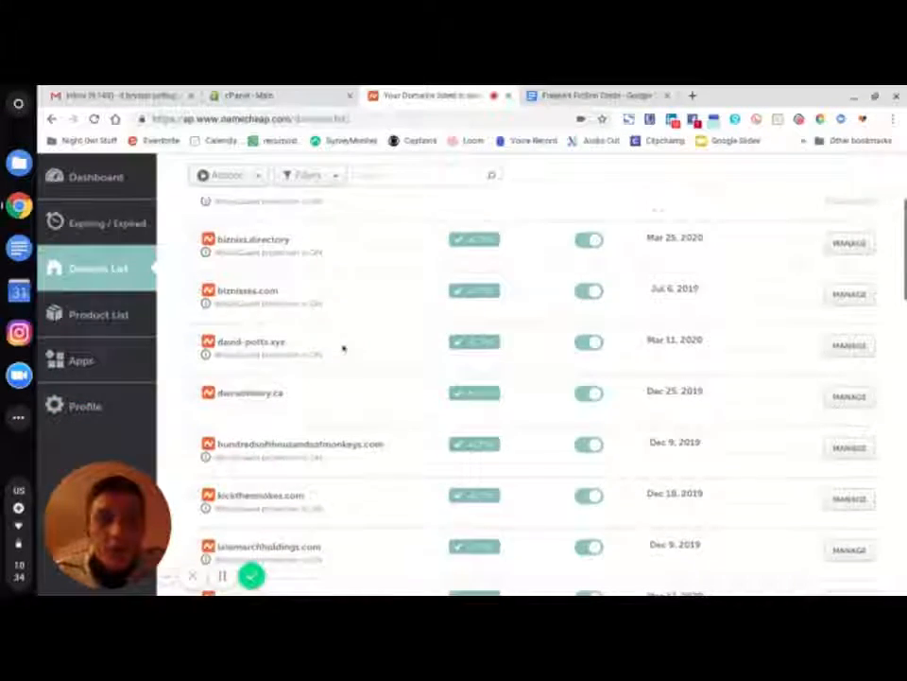
scroll(343, 350, "down", 3)
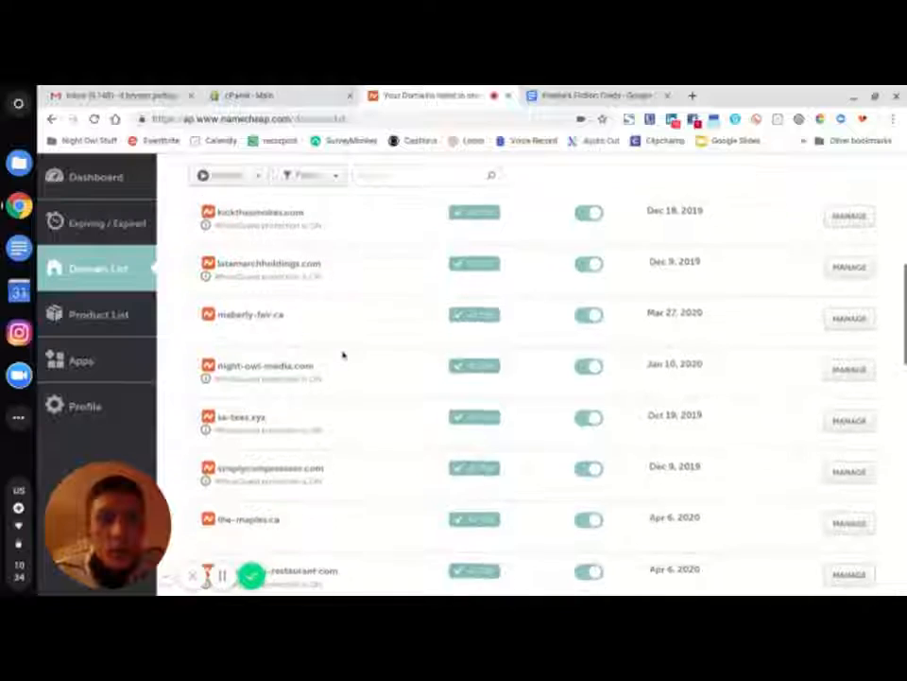
scroll(343, 354, "down", 3)
scroll(343, 354, "up", 5)
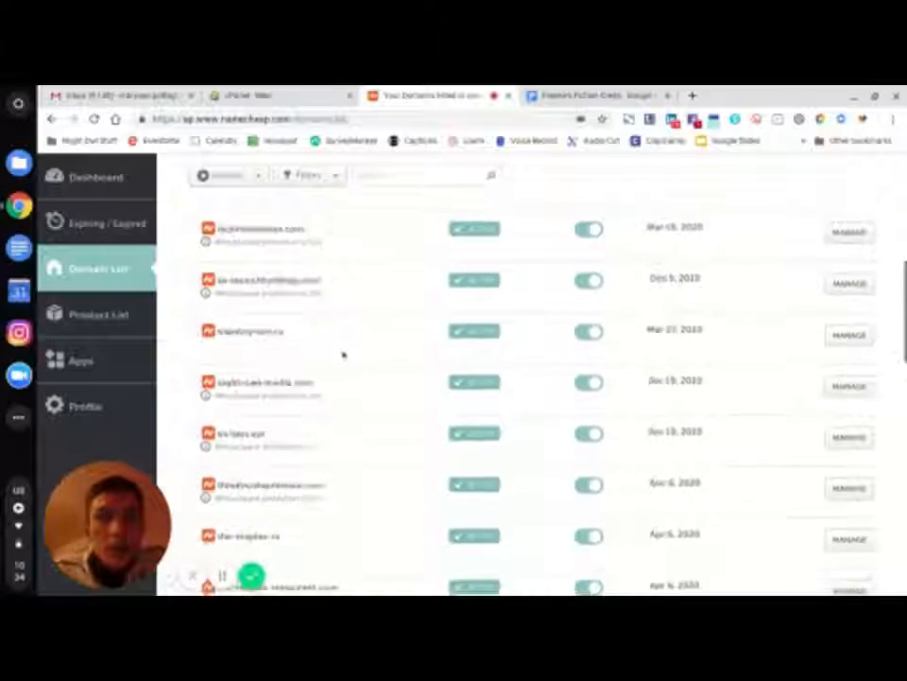
scroll(343, 355, "up", 6)
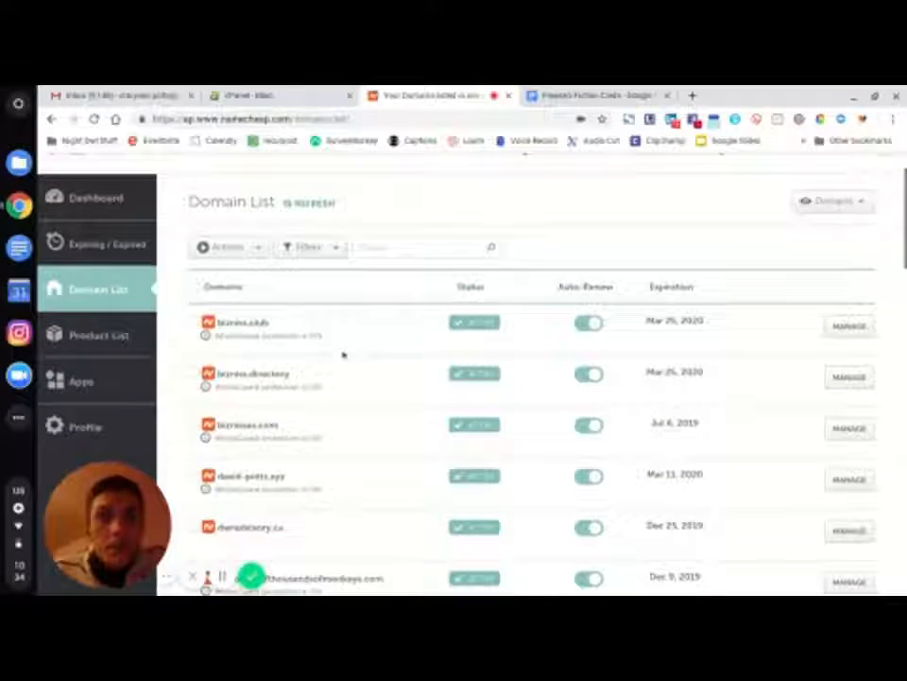
scroll(321, 276, "up", 1)
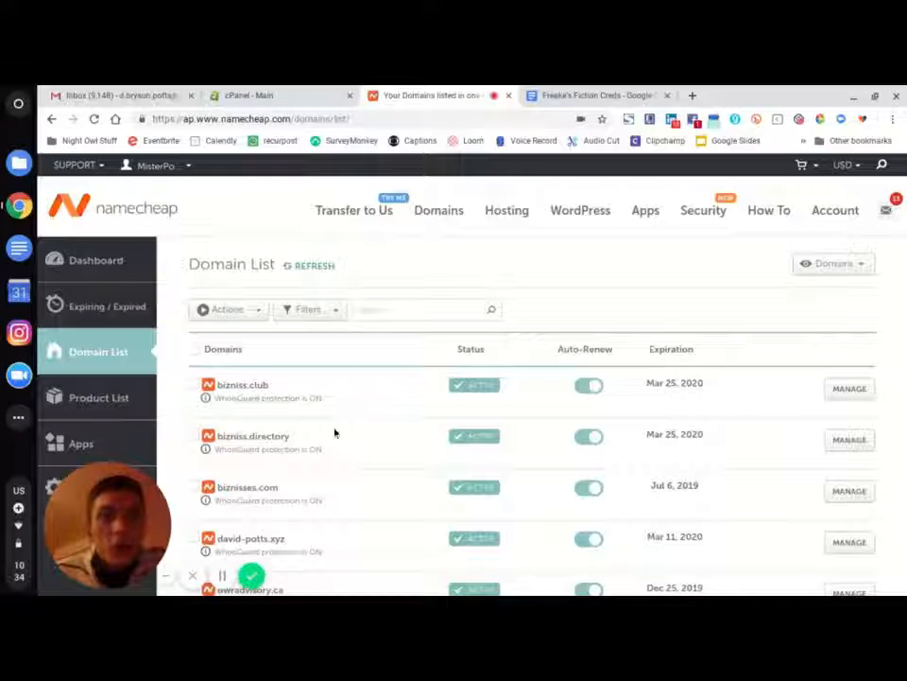
scroll(399, 428, "down", 4)
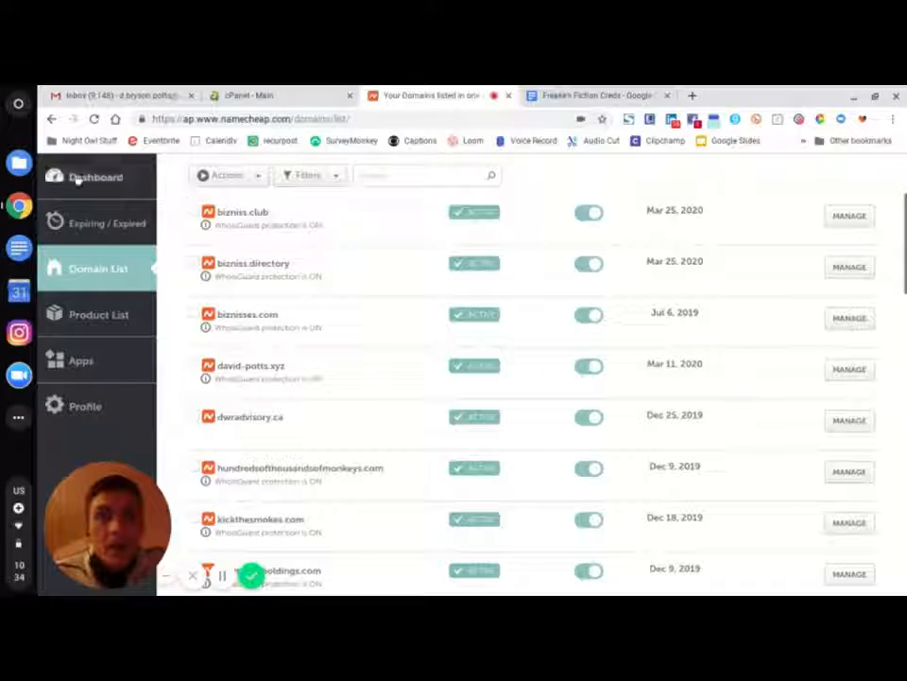
scroll(145, 223, "up", 2)
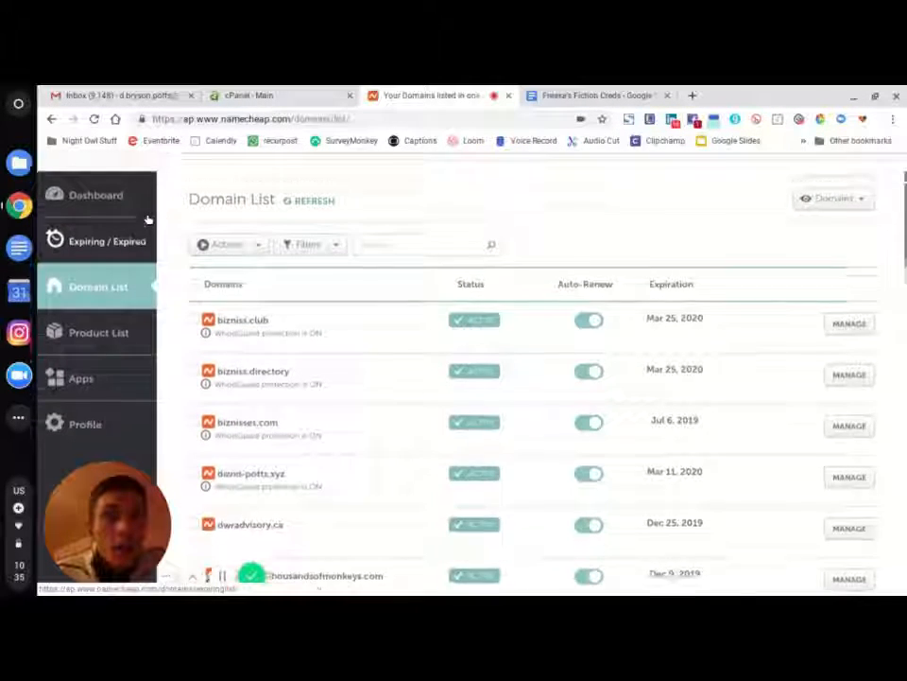
scroll(149, 221, "up", 2)
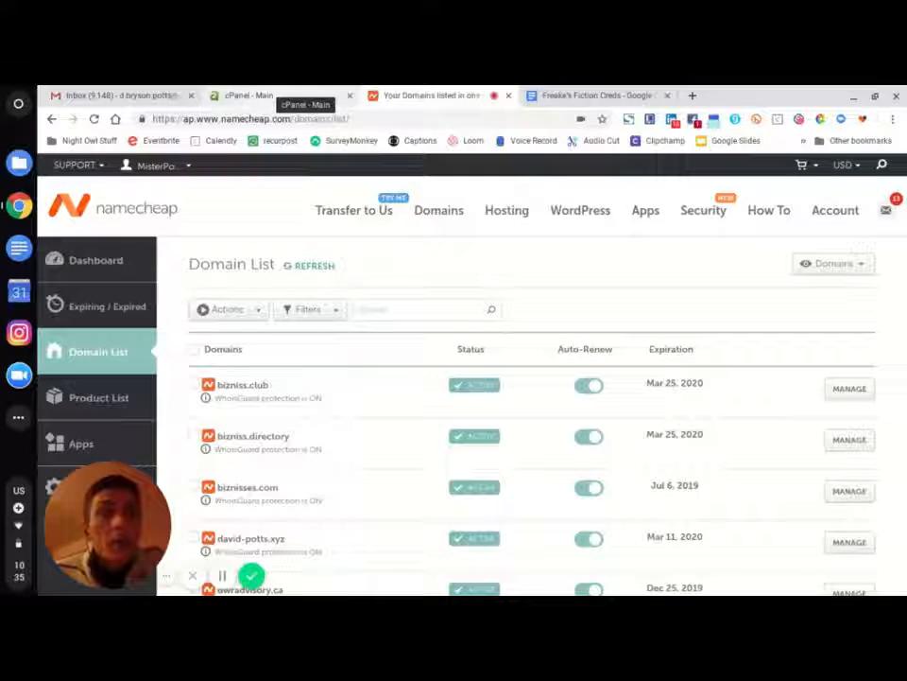
left_click(264, 95)
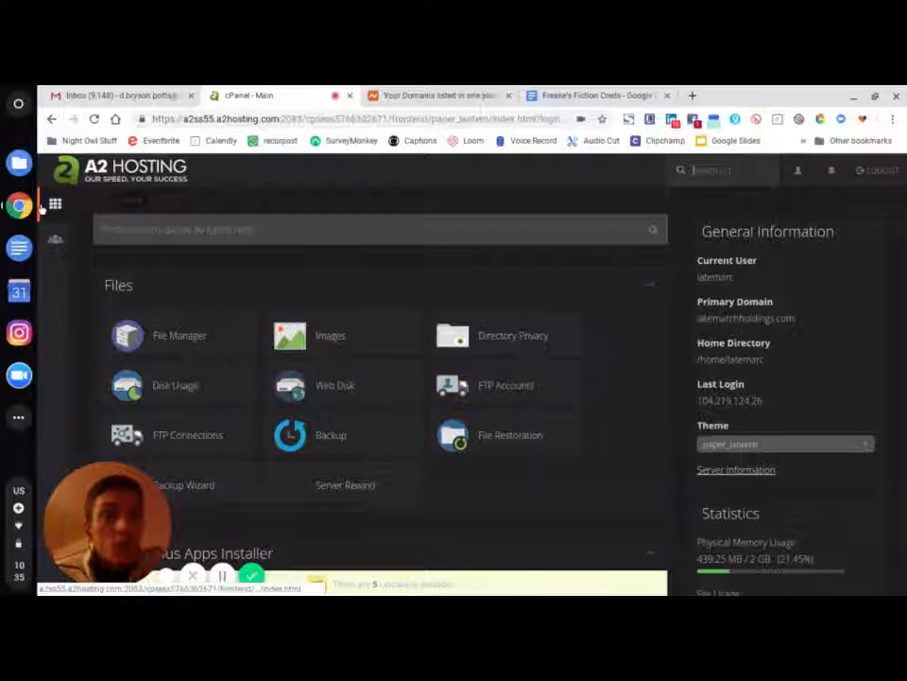
left_click(425, 99)
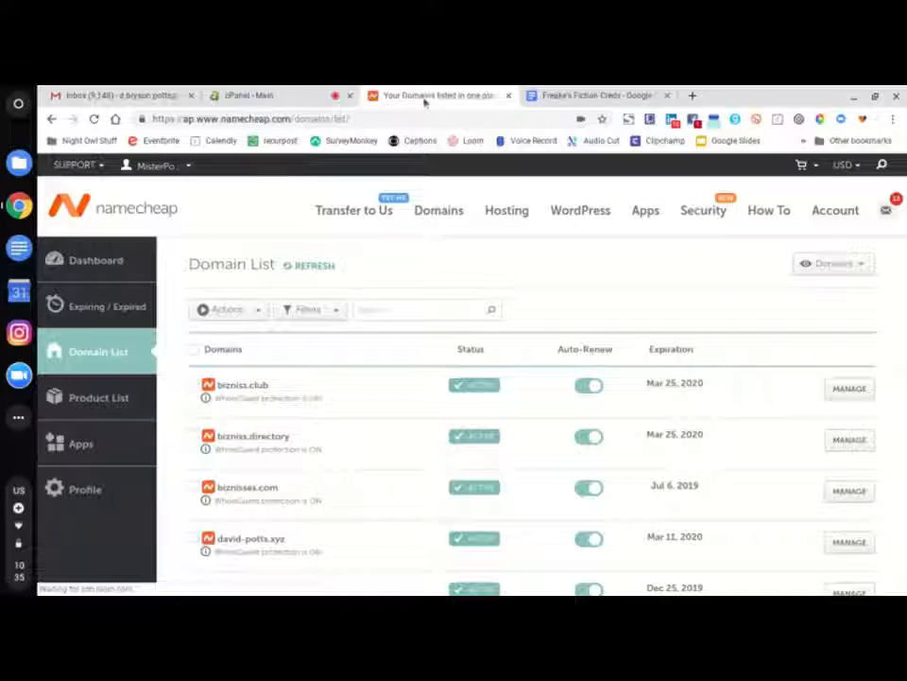
scroll(324, 470, "down", 4)
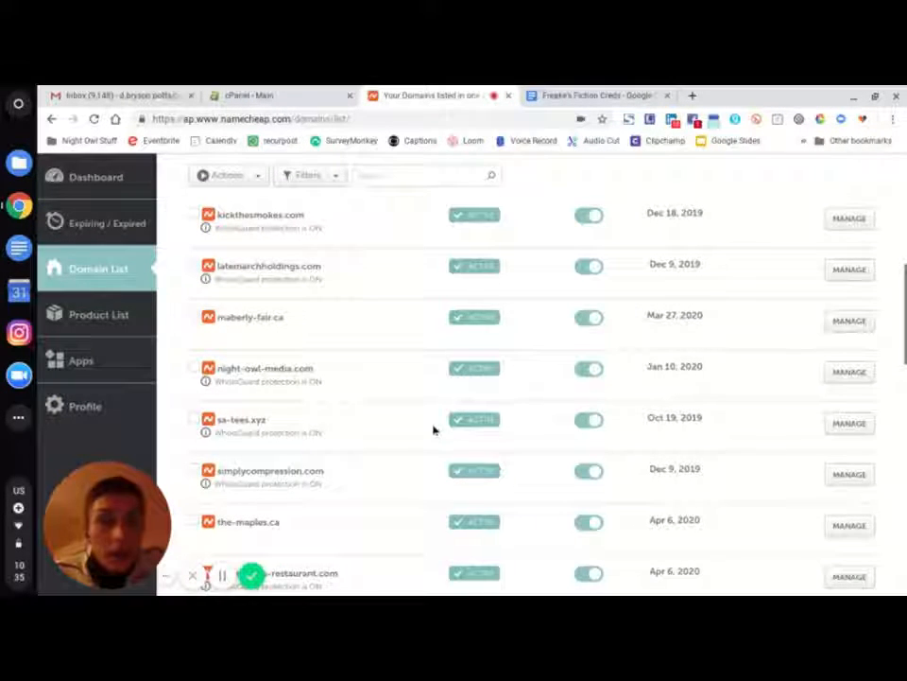
scroll(434, 430, "up", 2)
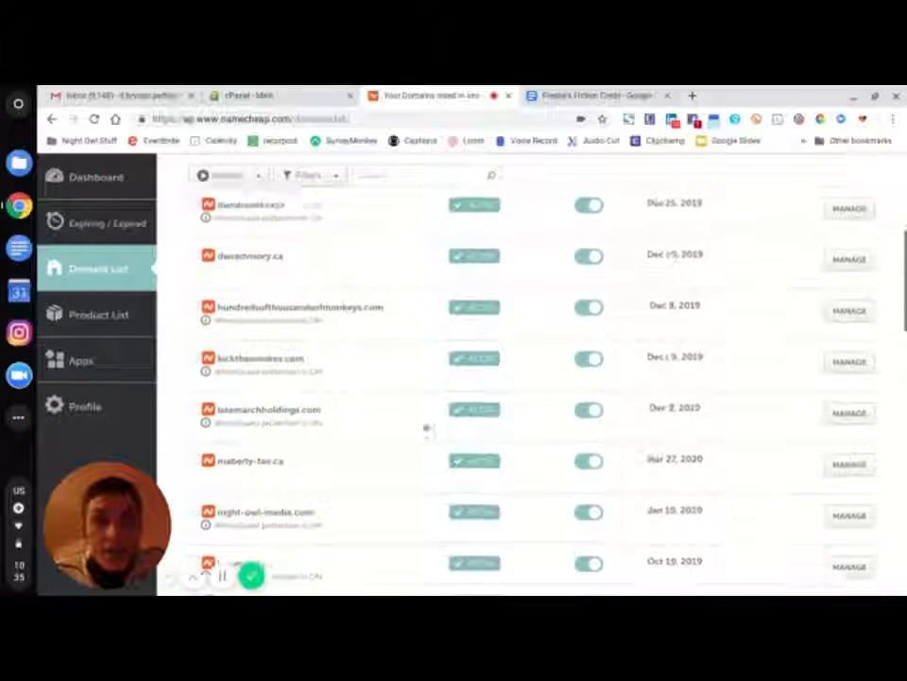
scroll(423, 429, "up", 3)
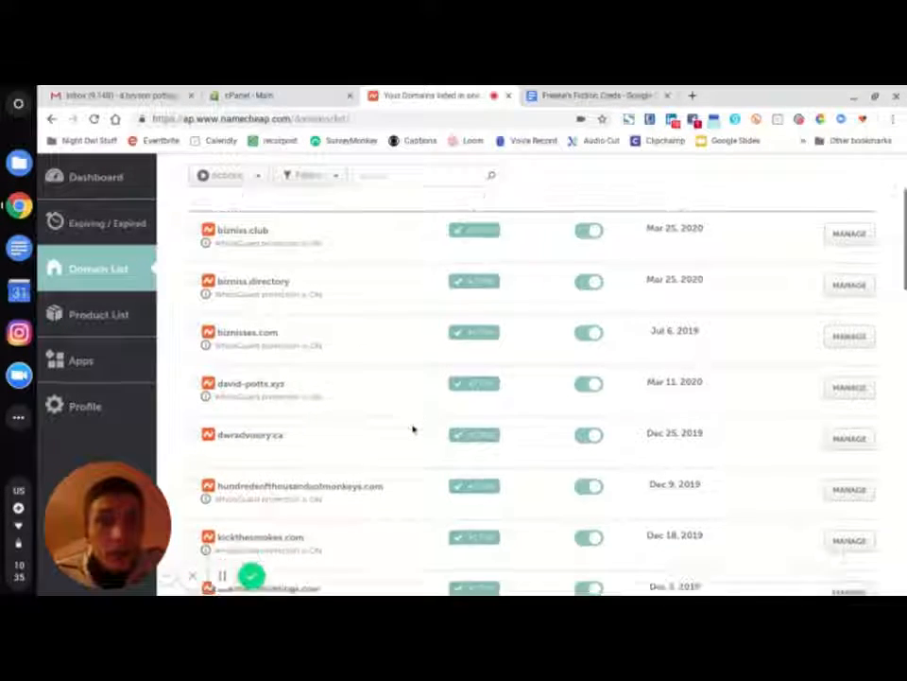
scroll(412, 429, "down", 8)
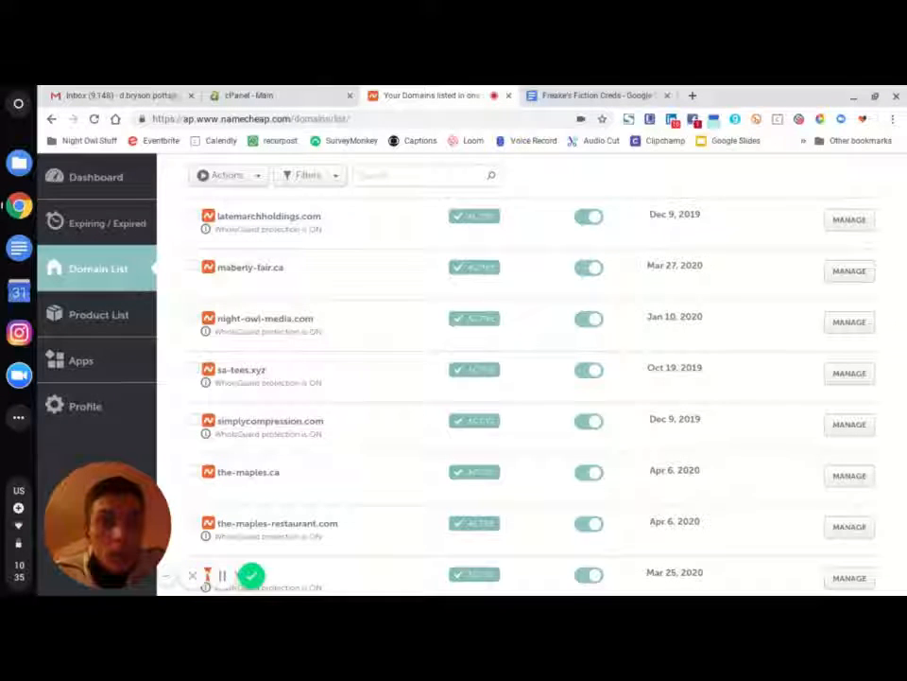
scroll(410, 431, "down", 1)
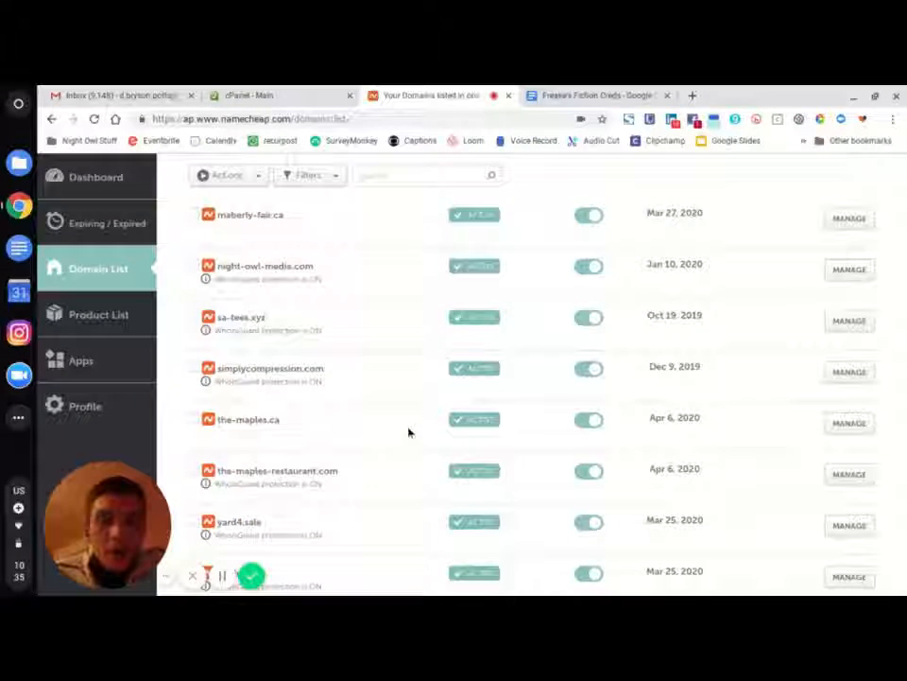
scroll(409, 431, "down", 2)
scroll(409, 431, "up", 3)
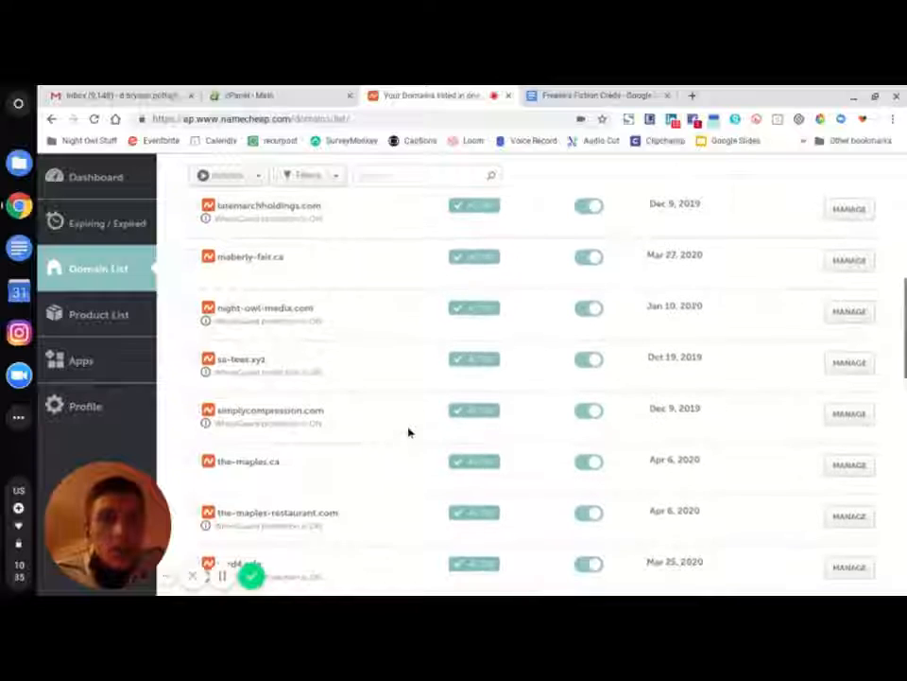
scroll(410, 431, "up", 3)
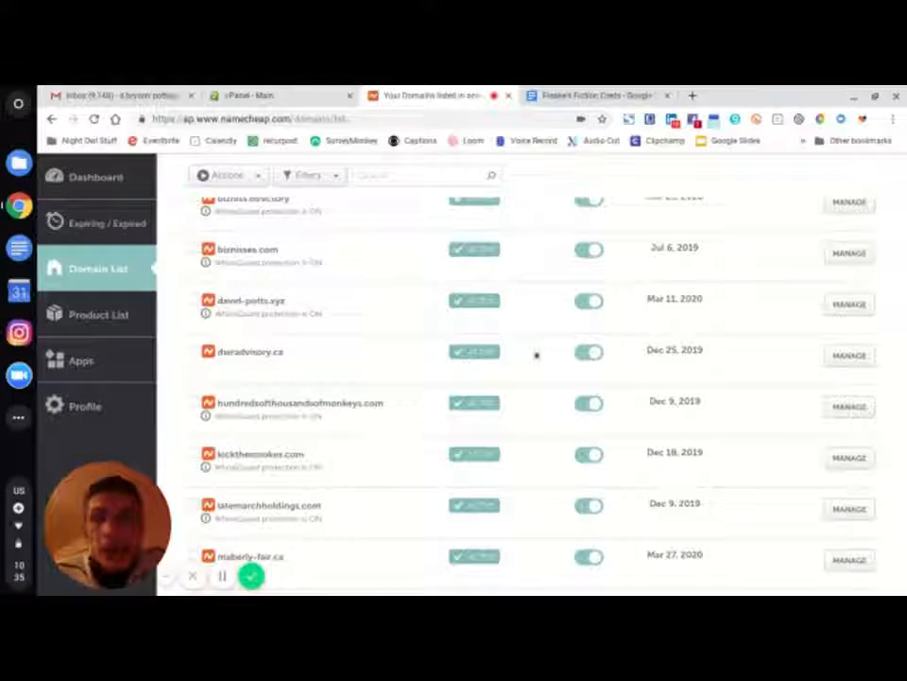
left_click(846, 304)
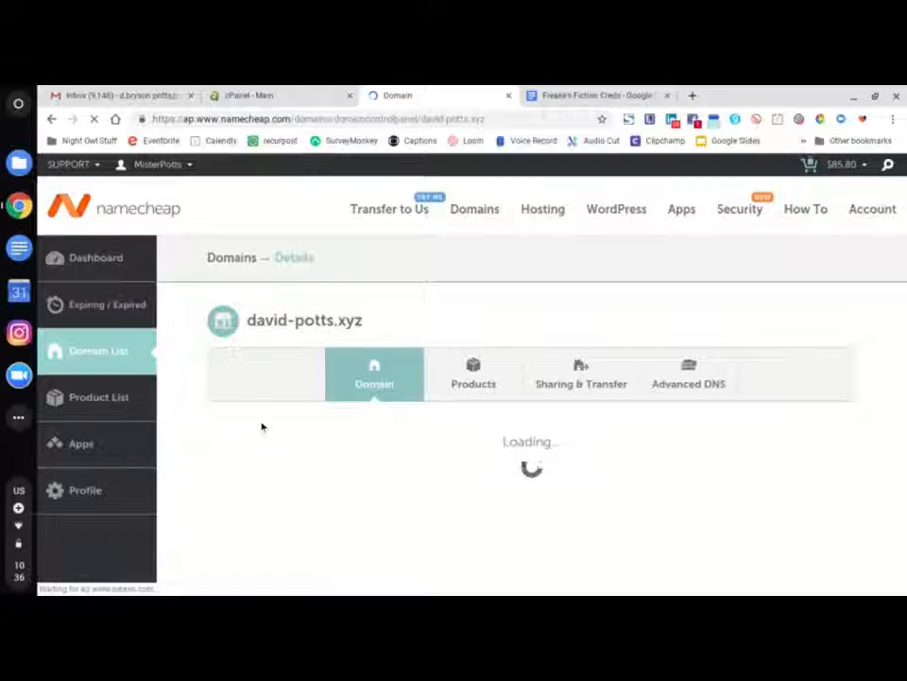
- Scroll to the Nameservers section showing Custom DNS megan.ns.cloudflare.com and theo.ns.cloudflare.com
scroll(264, 428, "down", 2)
scroll(263, 427, "down", 1)
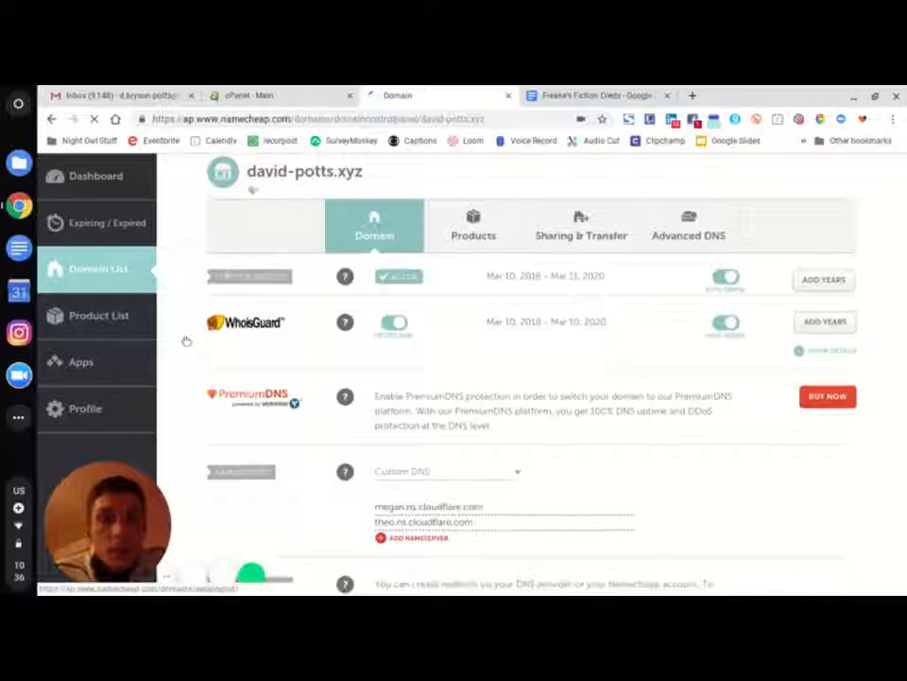
scroll(186, 340, "down", 2)
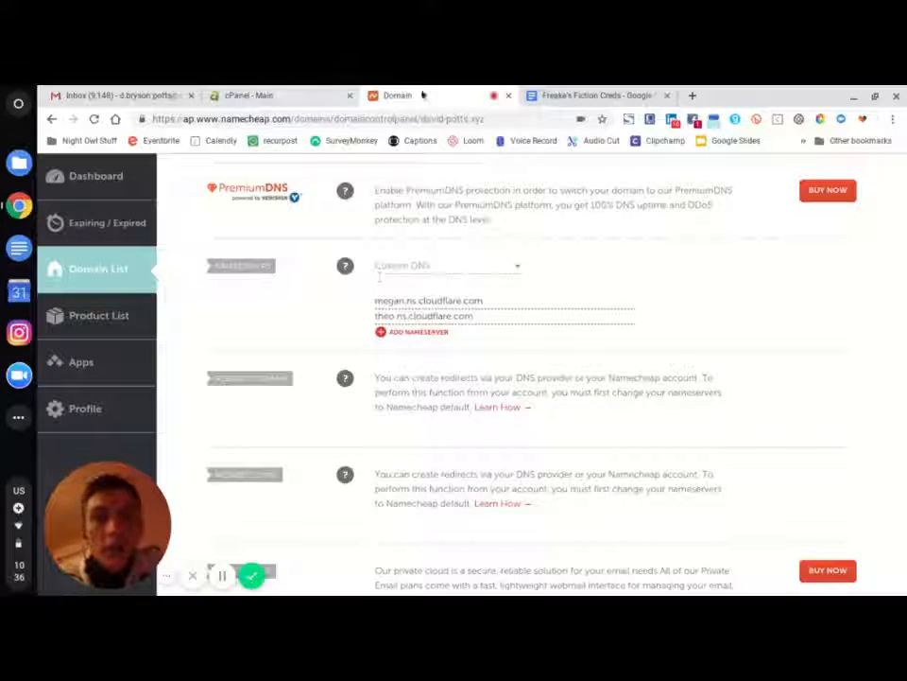
scroll(447, 357, "up", 1)
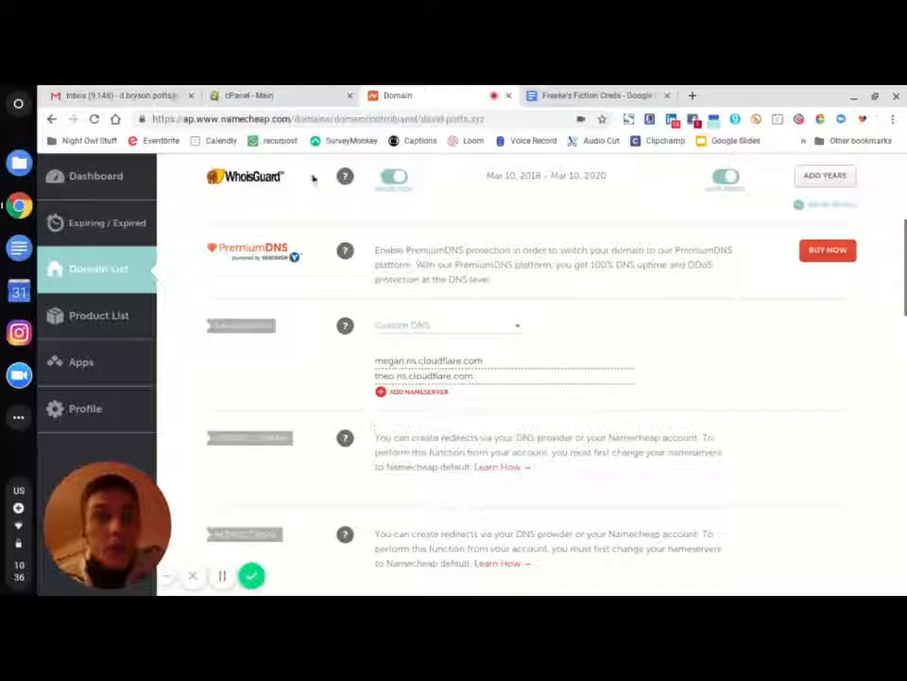
- Open Email Accounts from the Email section of the A2 Hosting cPanel main page
left_click(252, 94)
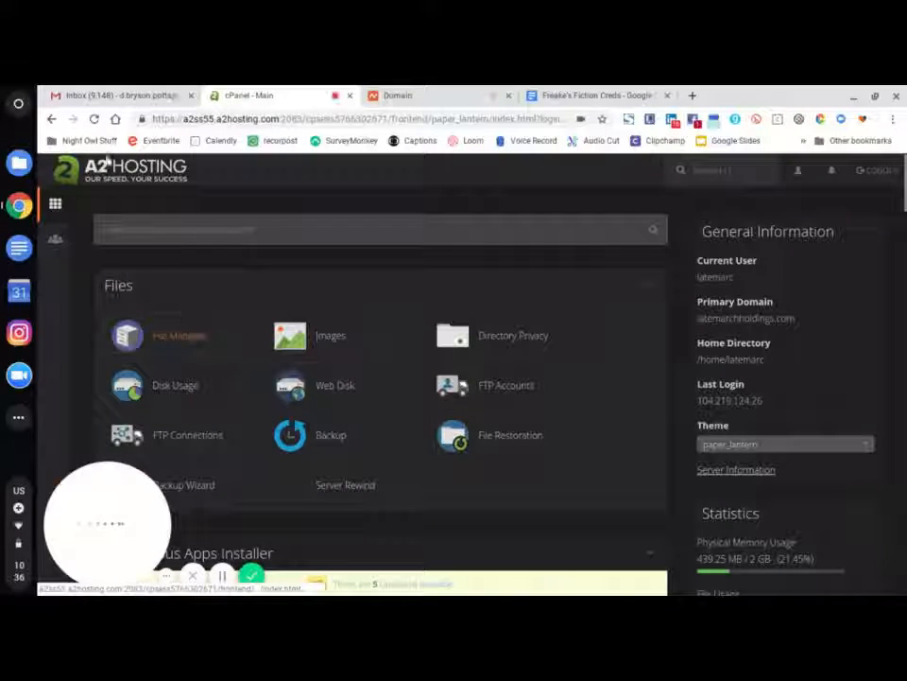
scroll(367, 382, "down", 1)
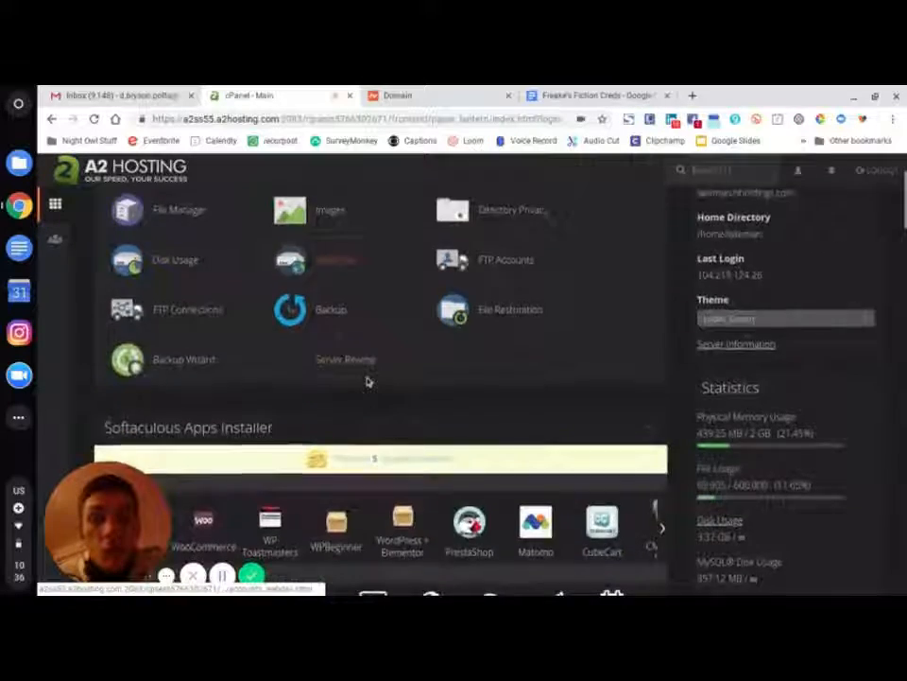
scroll(368, 378, "down", 10)
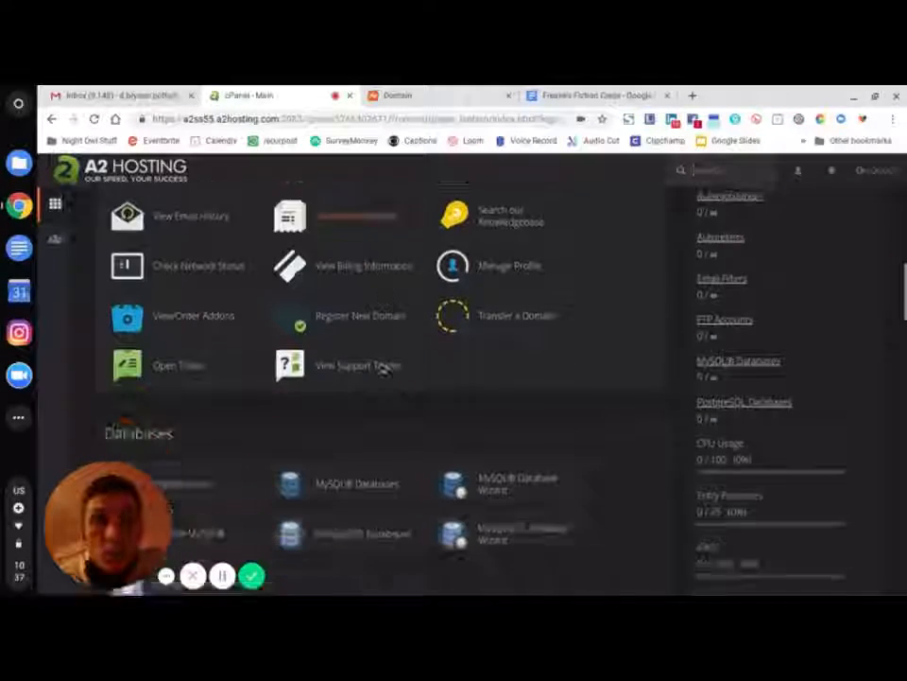
scroll(383, 369, "down", 10)
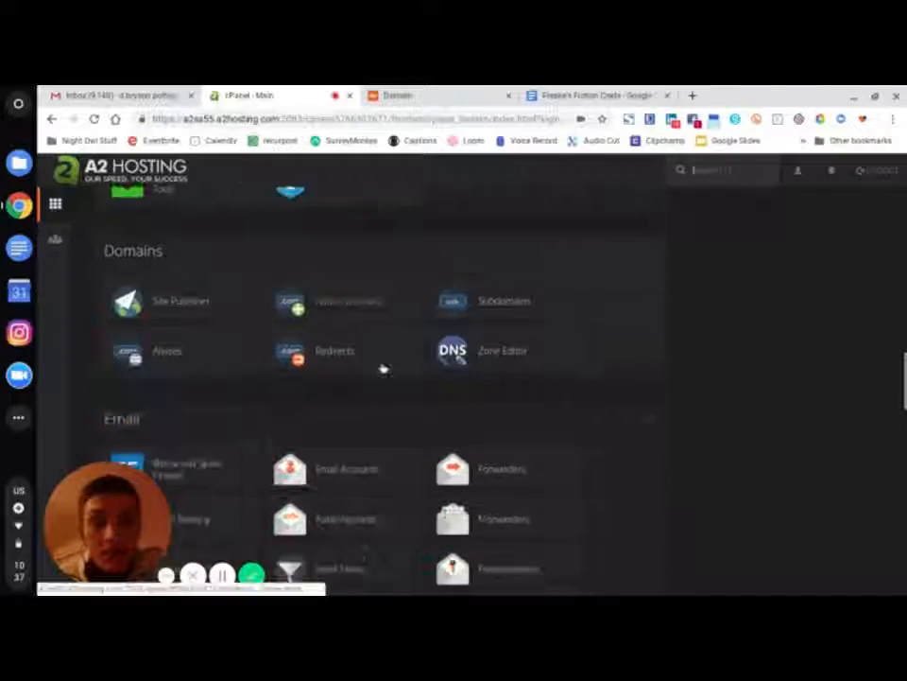
scroll(382, 368, "down", 3)
scroll(360, 367, "up", 3)
scroll(341, 385, "down", 1)
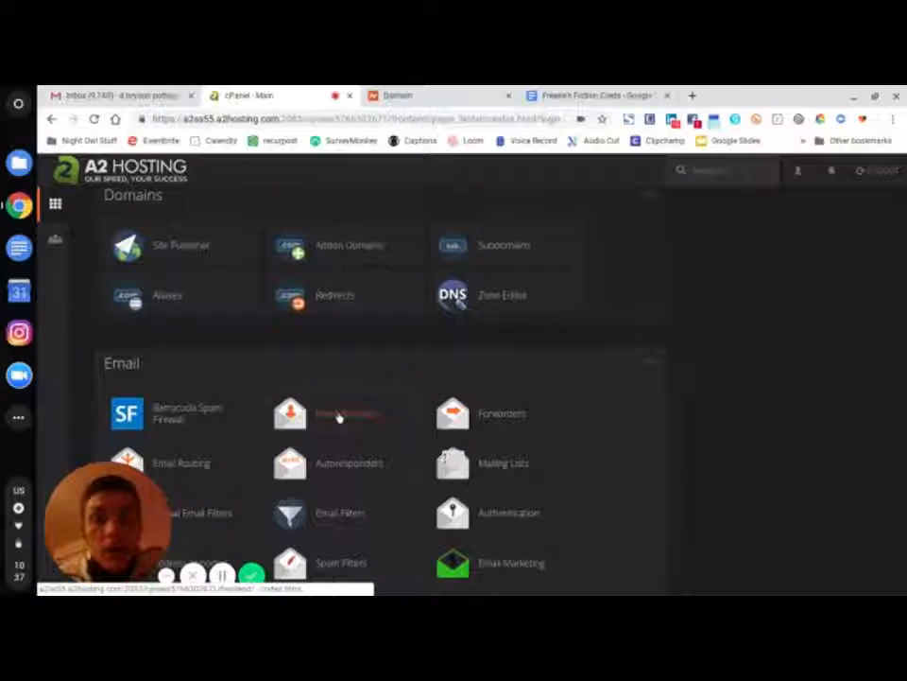
left_click(339, 416)
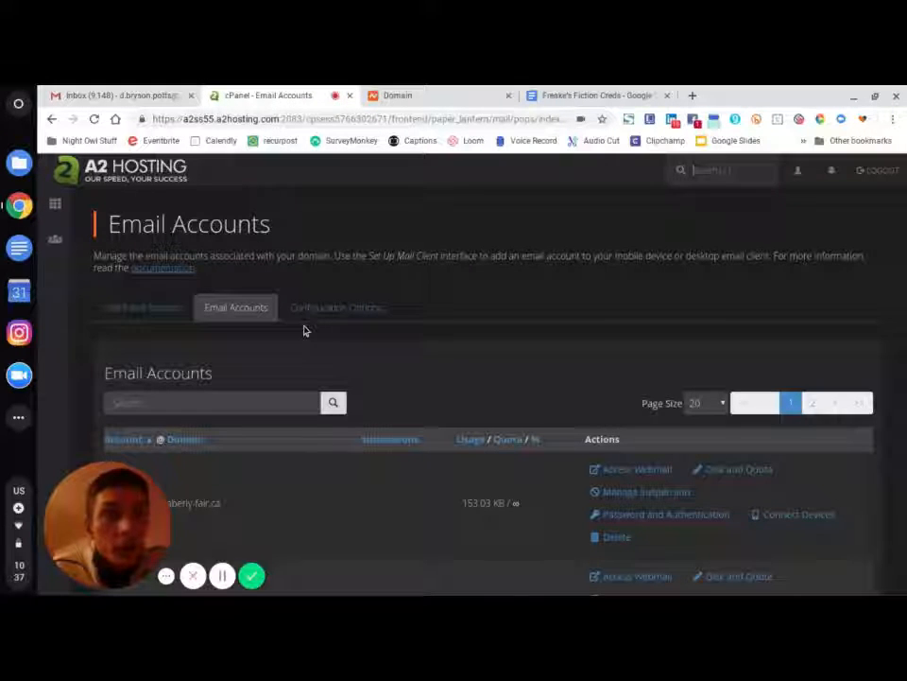
- Expand Connect Devices for the freakesfiction.ca mailbox, after closing a mistakenly opened webmail page
scroll(303, 330, "down", 3)
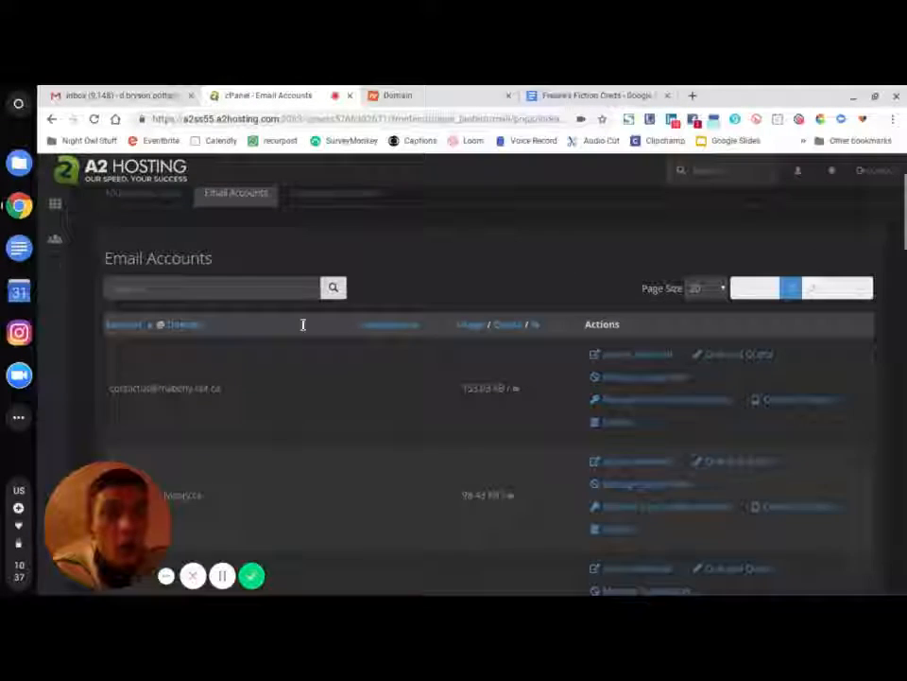
scroll(303, 333, "down", 2)
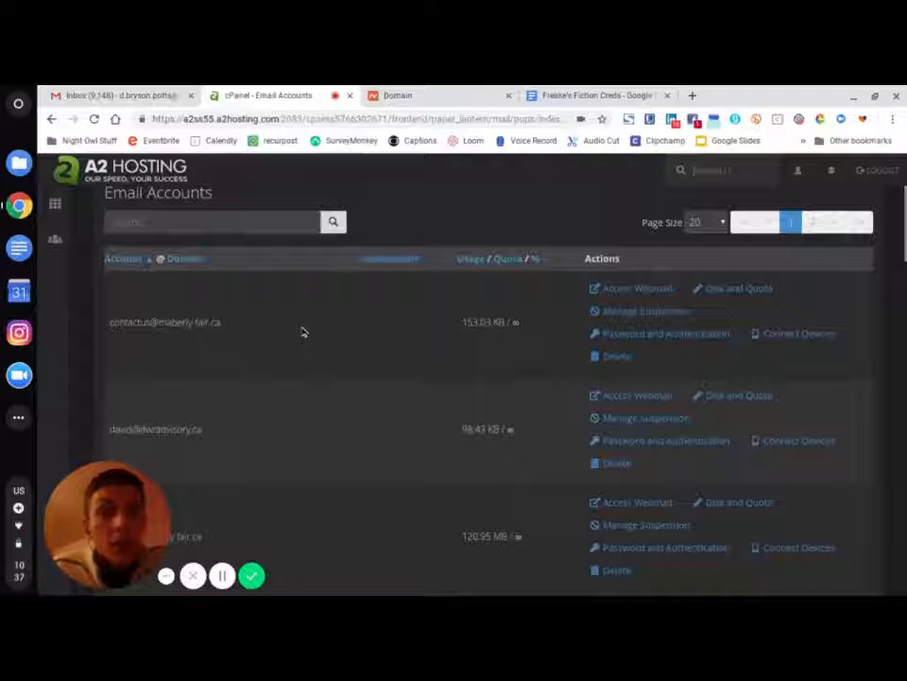
scroll(303, 330, "down", 2)
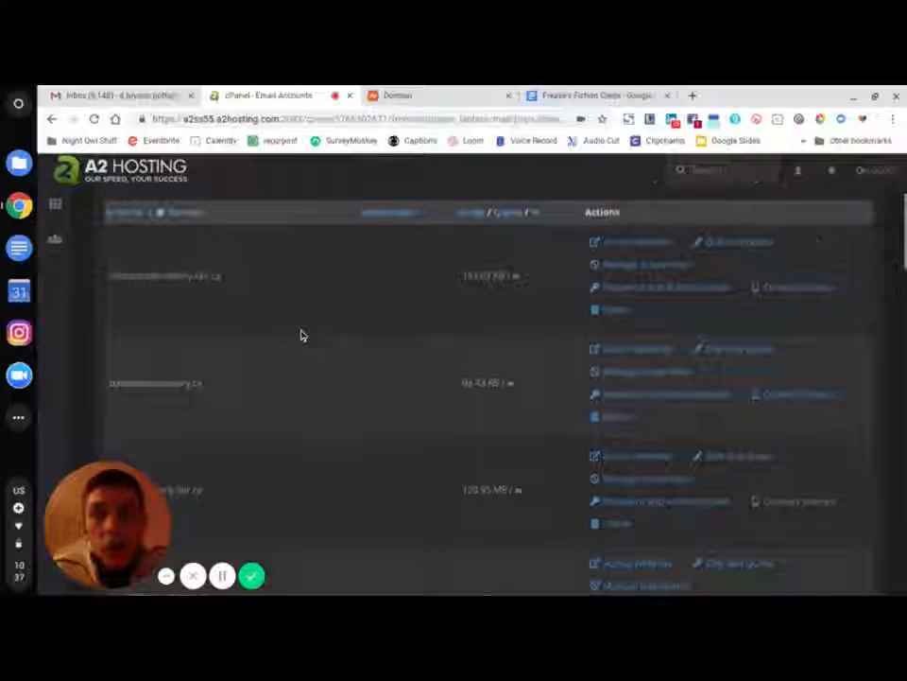
scroll(303, 335, "down", 2)
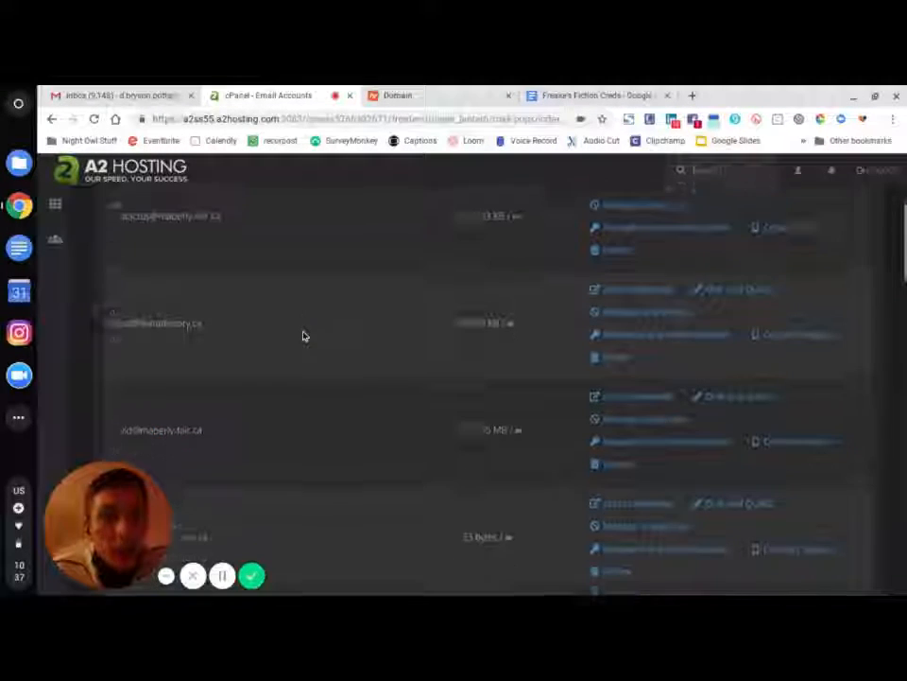
scroll(303, 337, "down", 4)
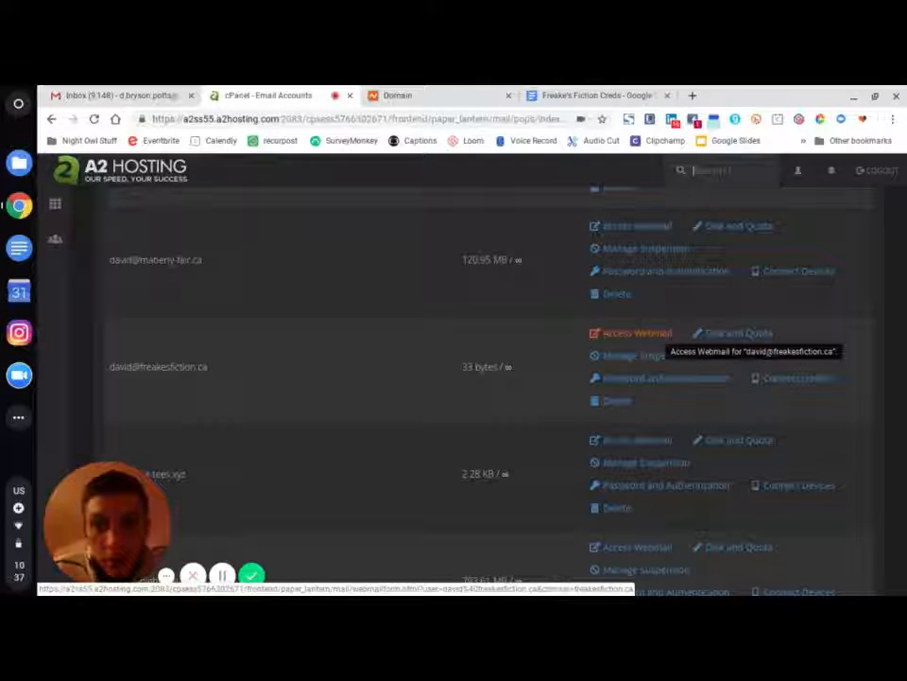
left_click(657, 336)
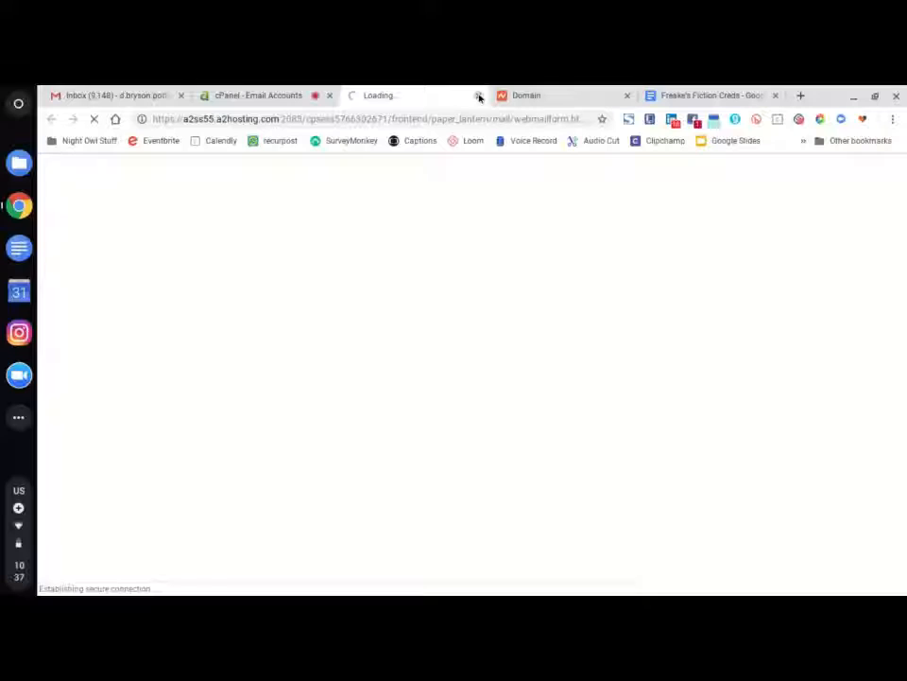
left_click(479, 97)
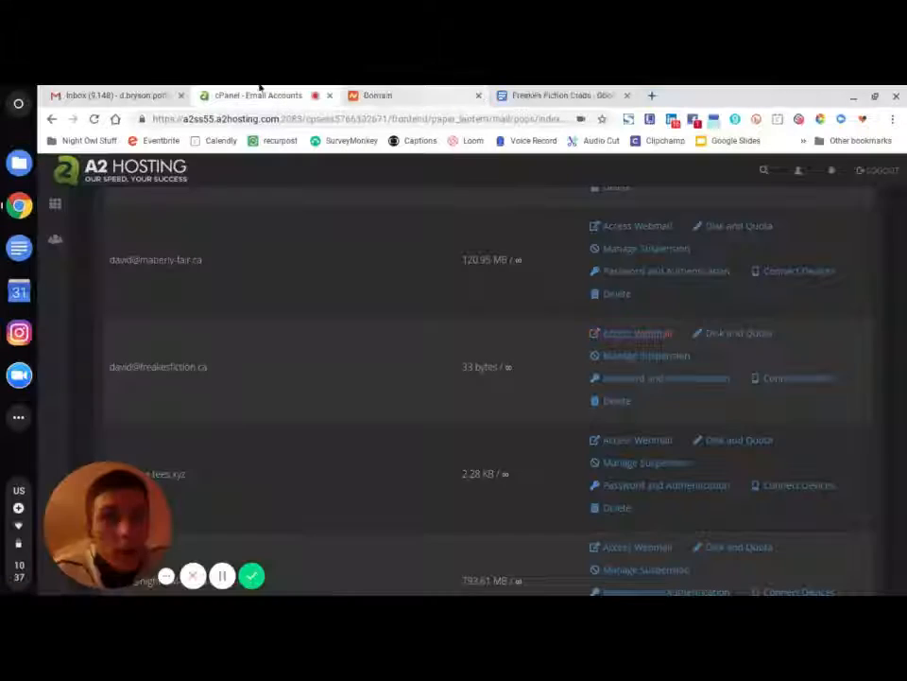
left_click(771, 378)
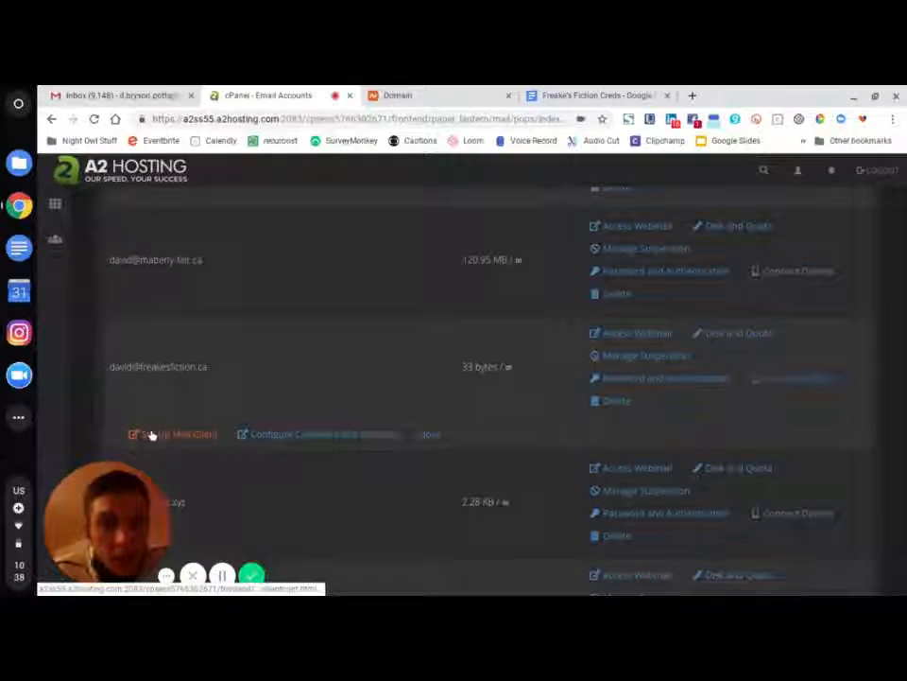
- Read the freakesfiction.ca manual SSL ports (993, 995, 465) in Set Up Mail Client, then return to Email Accounts
left_click(151, 435)
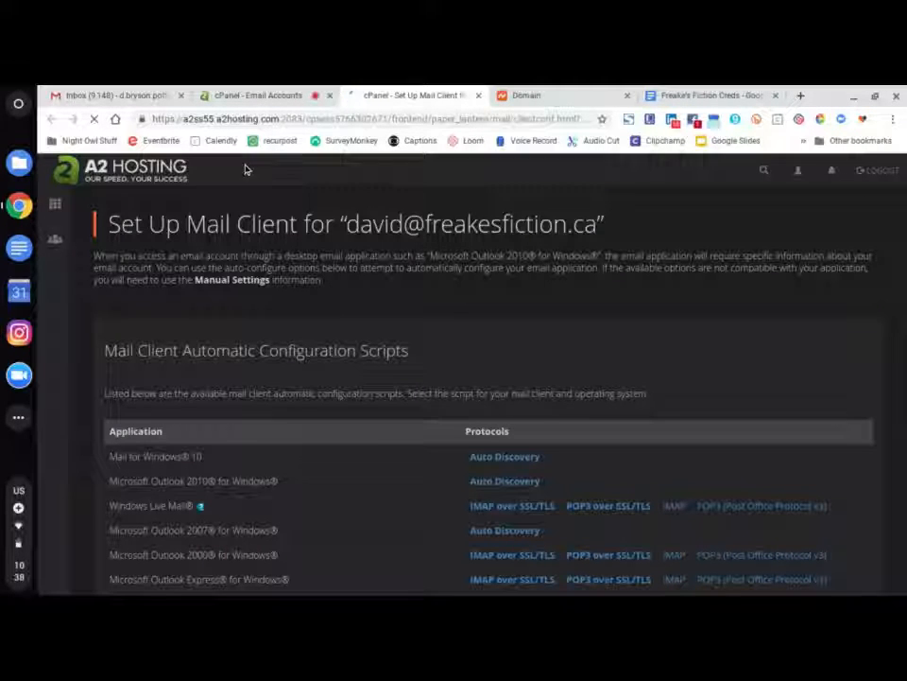
scroll(314, 393, "down", 10)
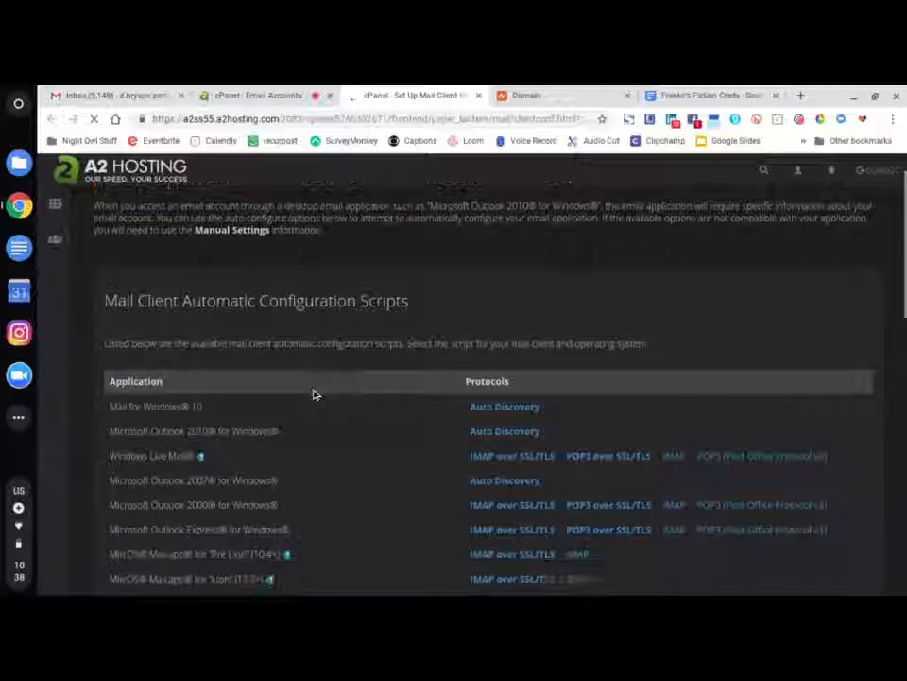
scroll(317, 394, "down", 2)
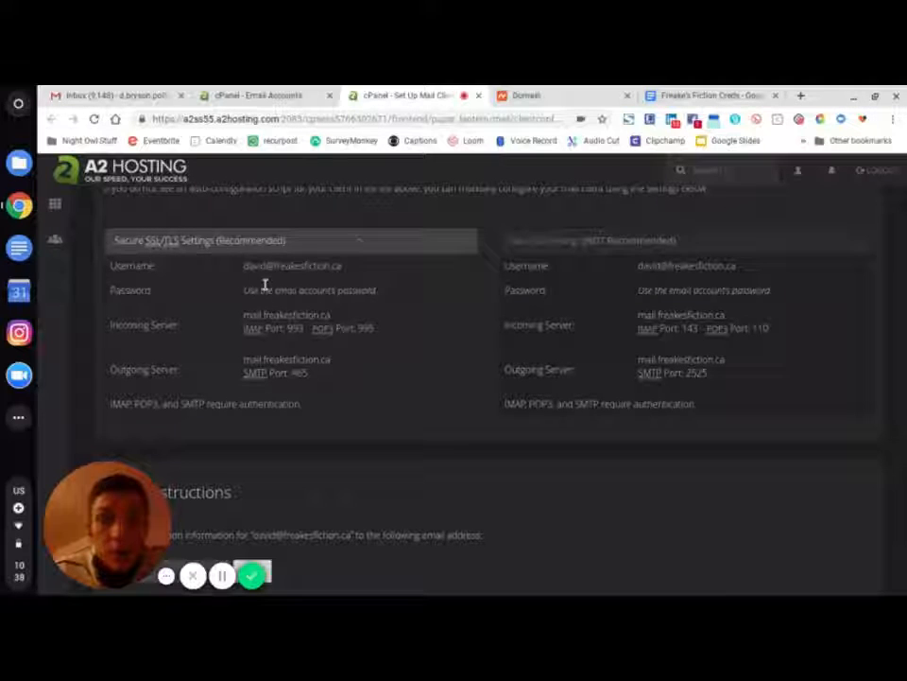
left_click(257, 97)
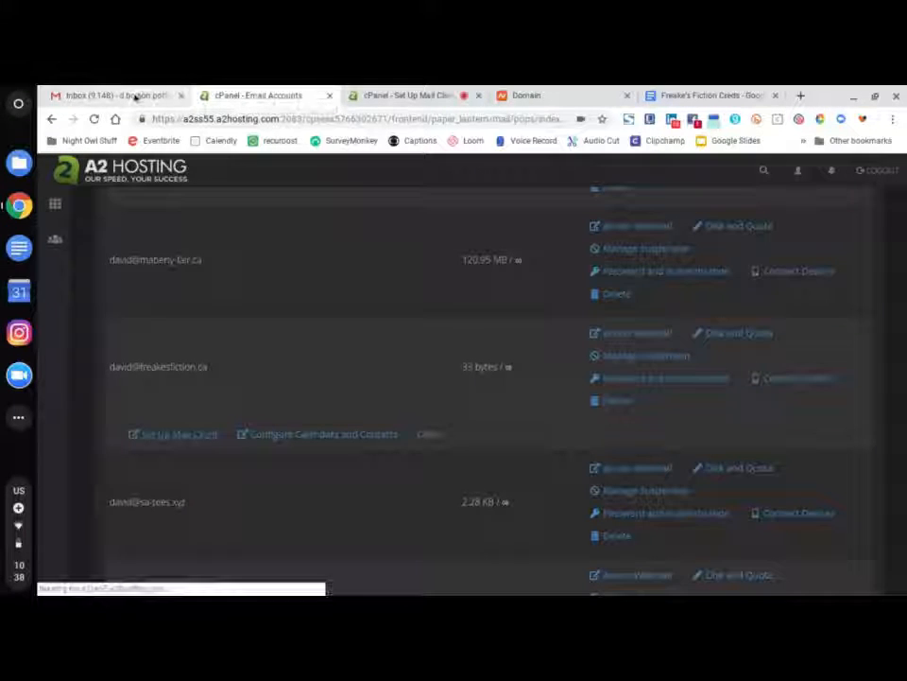
- Open Gmail's full Settings page from the gear menu
left_click(136, 97)
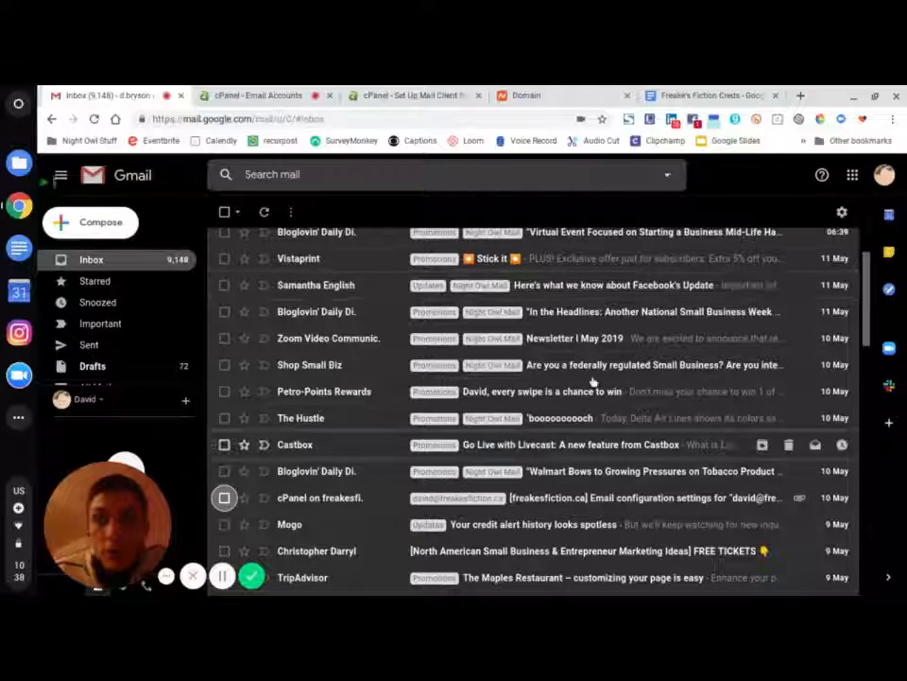
scroll(593, 381, "up", 2)
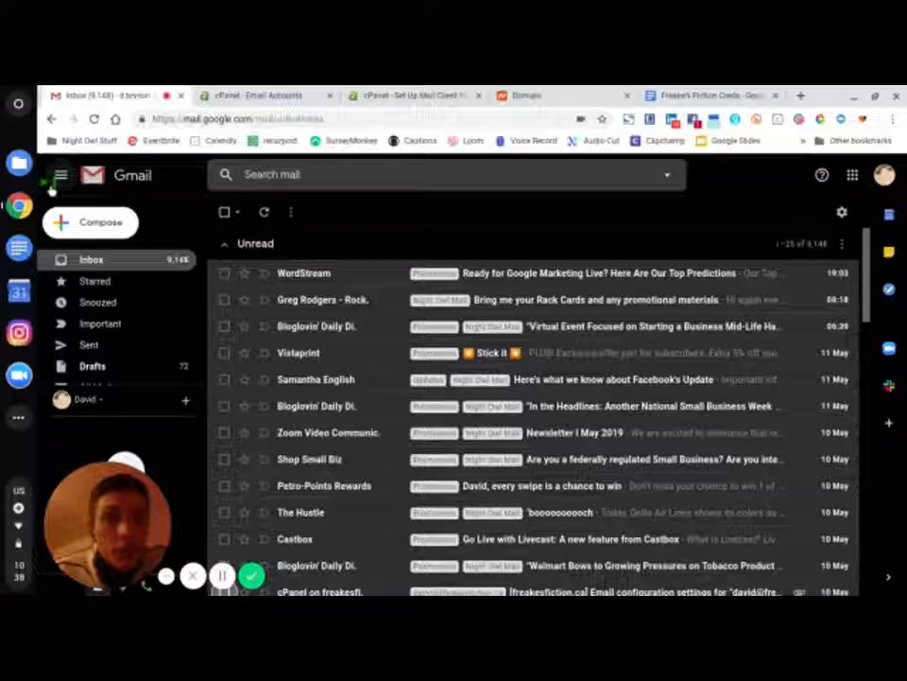
left_click(845, 211)
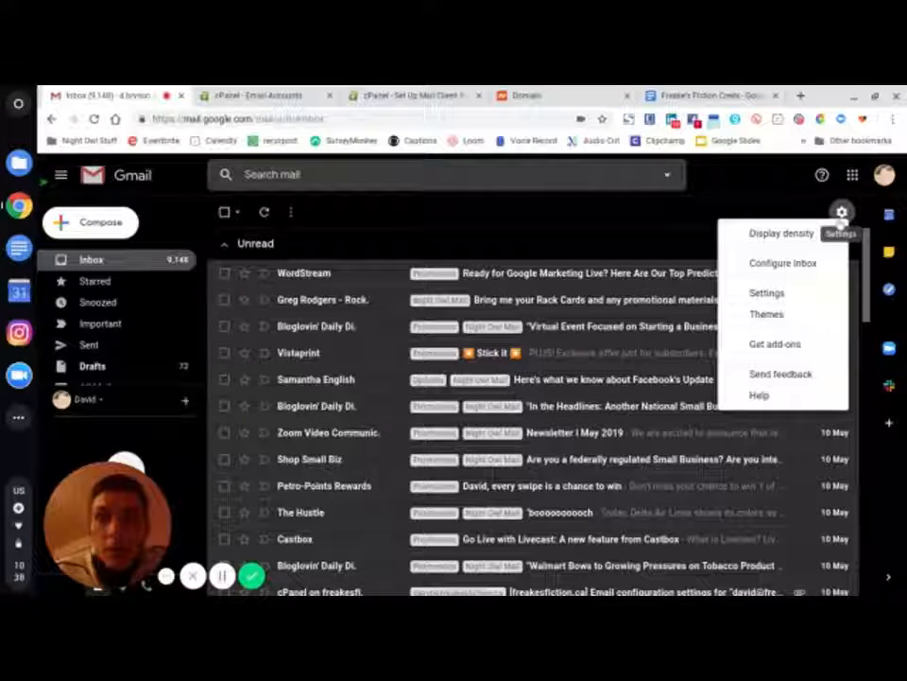
left_click(781, 298)
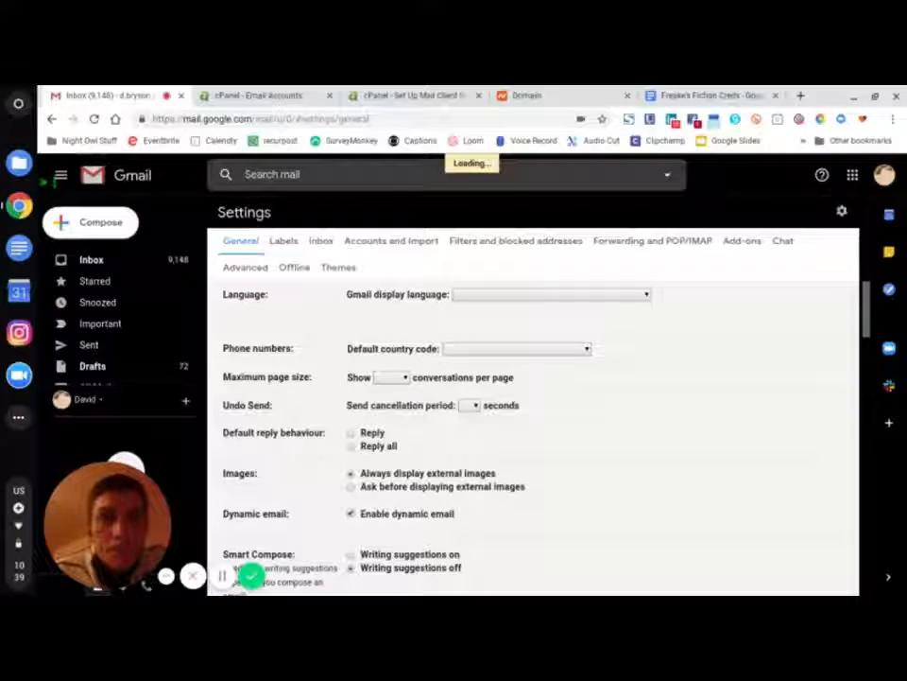
- Review the existing Send mail as addresses with their servers, ports and SSL/TLS under Accounts and Import
left_click(386, 242)
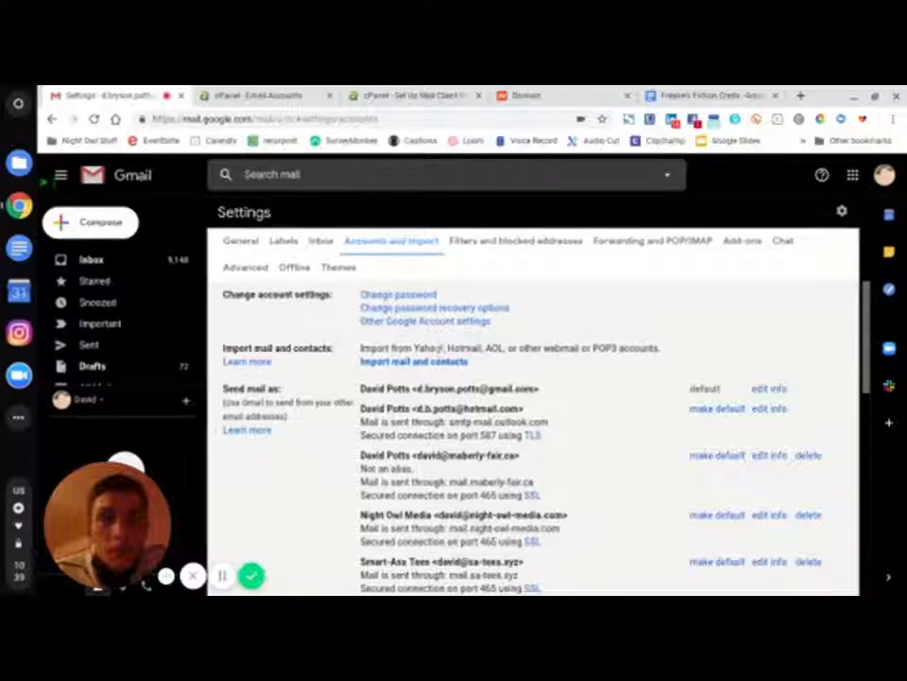
scroll(439, 372, "down", 2)
scroll(439, 372, "up", 1)
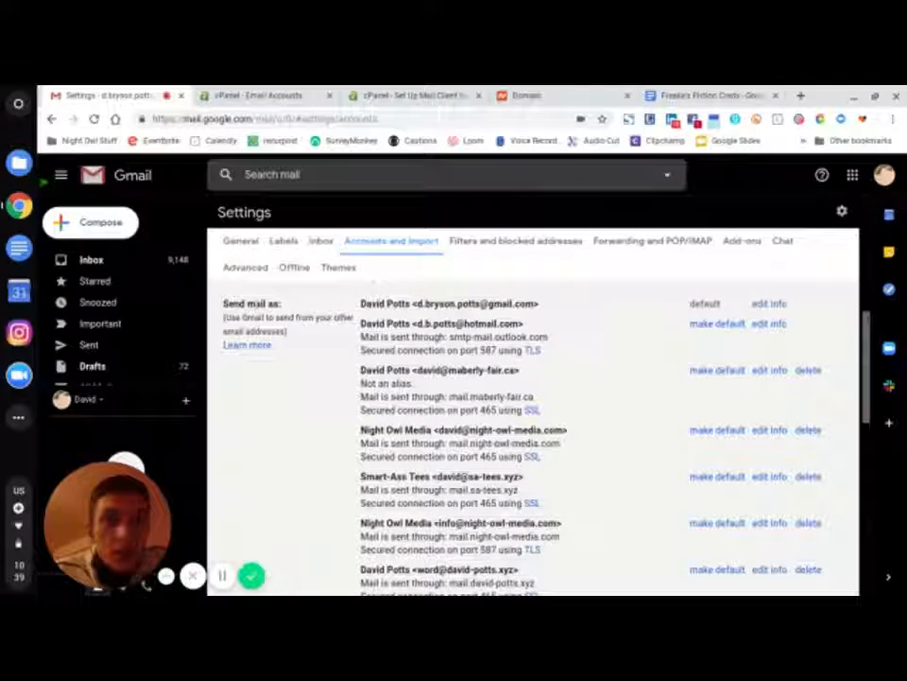
scroll(289, 454, "down", 3)
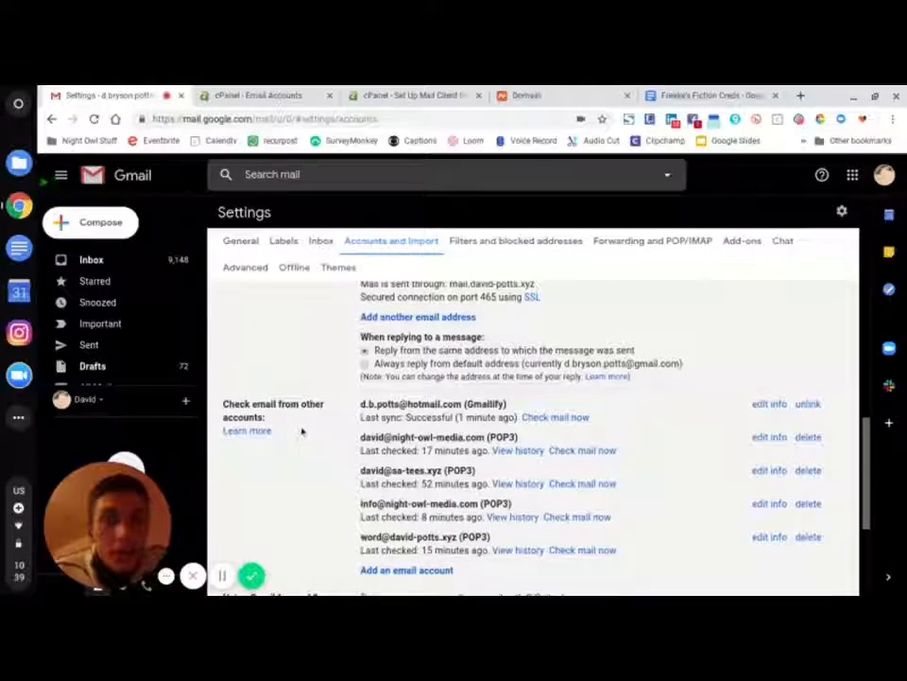
scroll(301, 431, "up", 4)
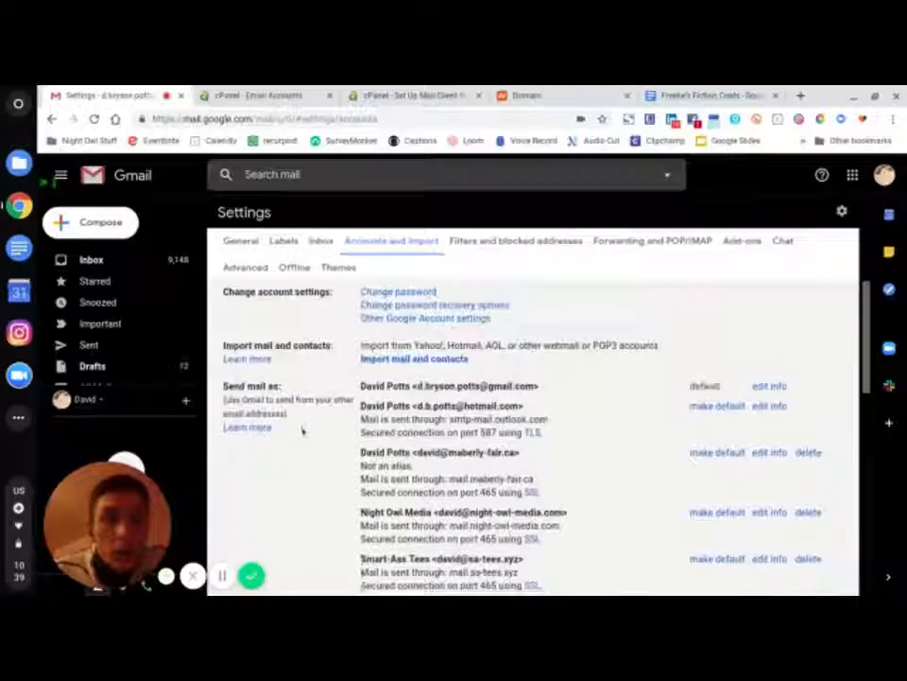
scroll(302, 429, "down", 1)
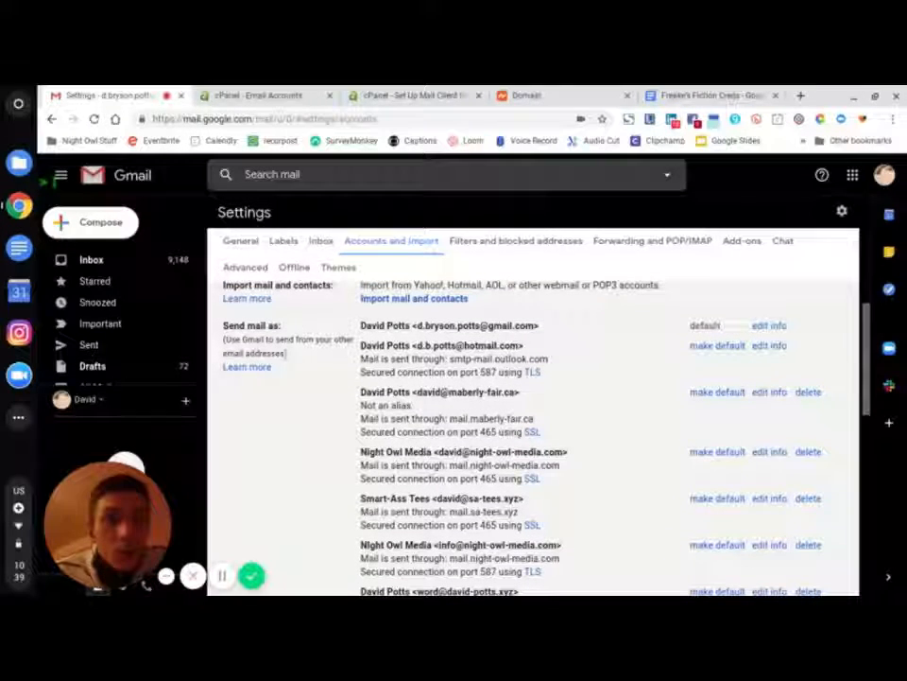
scroll(282, 411, "down", 1)
scroll(282, 416, "down", 3)
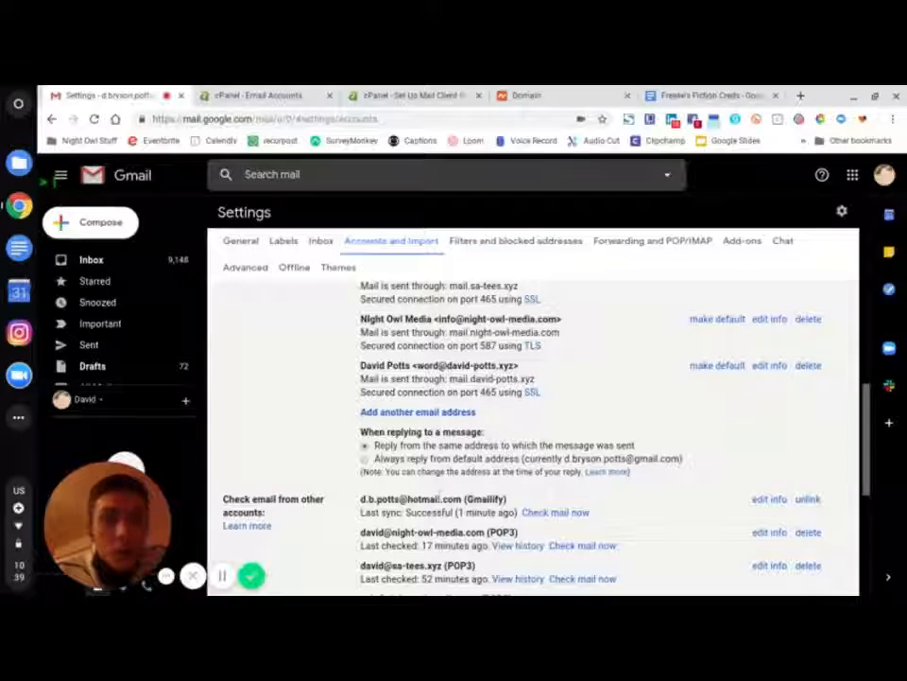
scroll(439, 492, "up", 1)
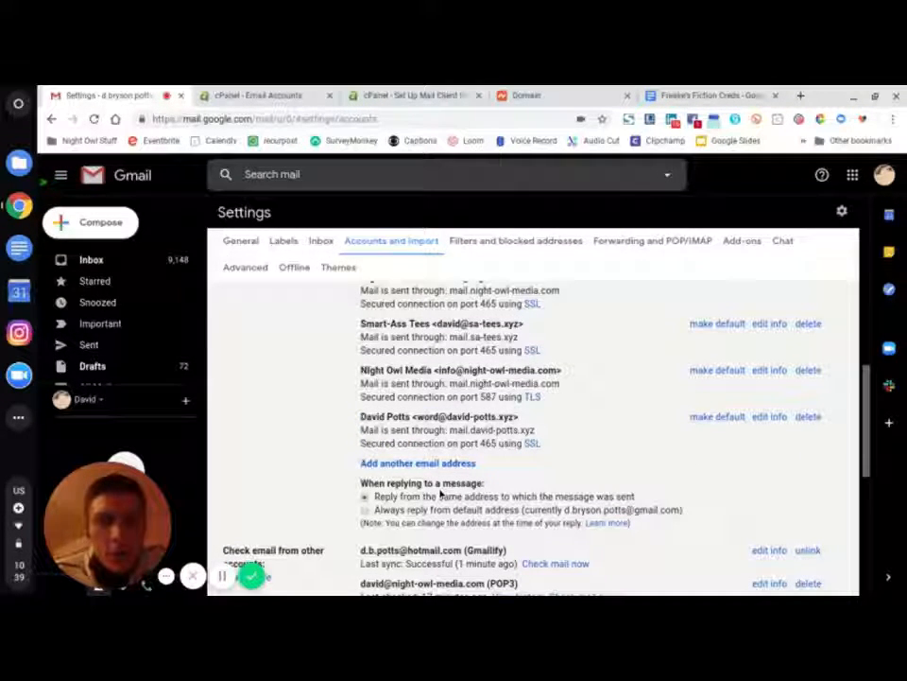
scroll(492, 435, "up", 2)
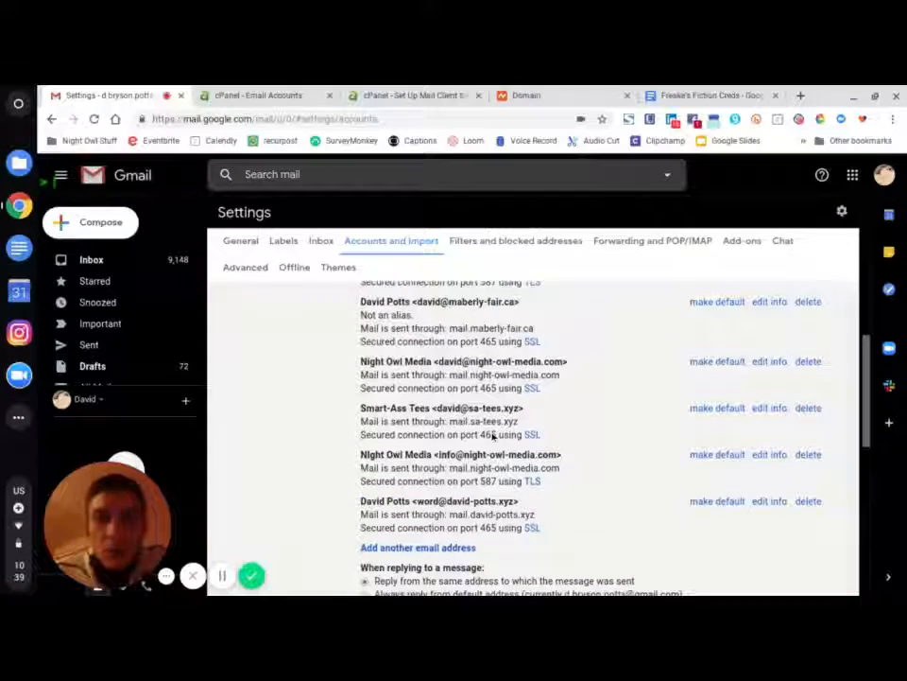
scroll(492, 435, "up", 2)
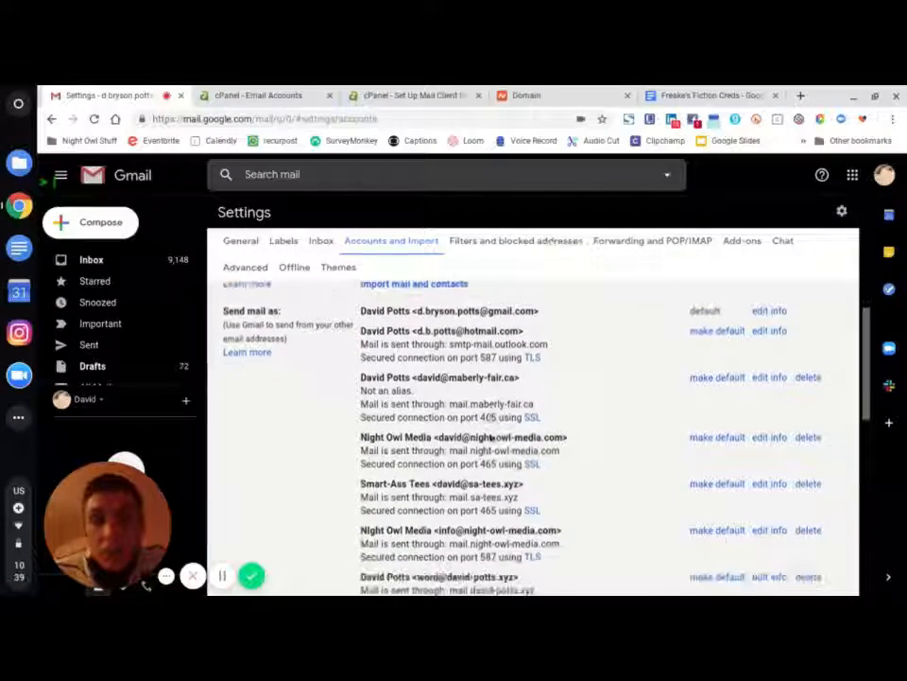
scroll(492, 436, "down", 1)
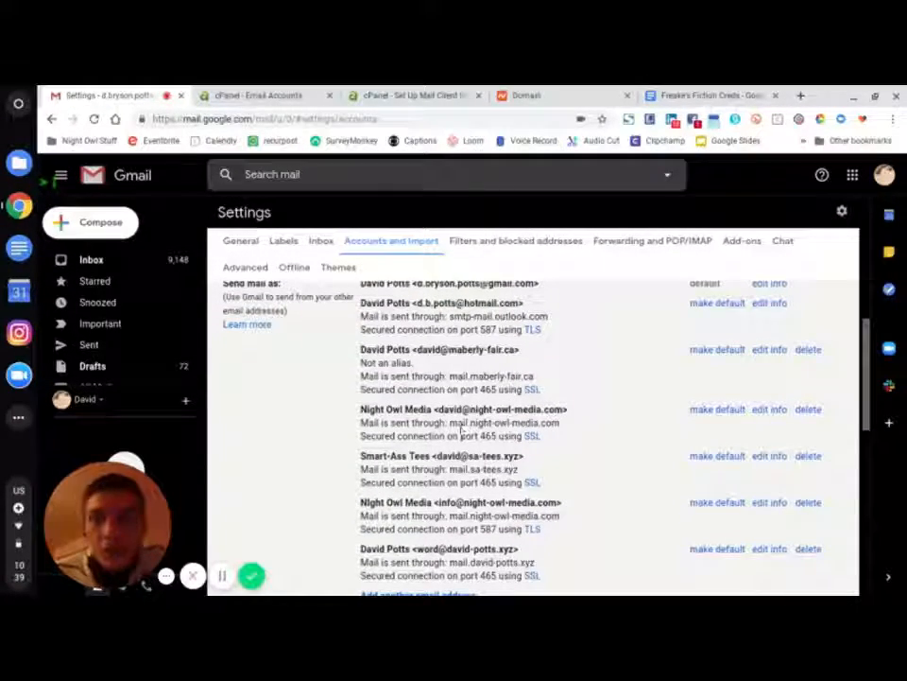
scroll(444, 486, "down", 2)
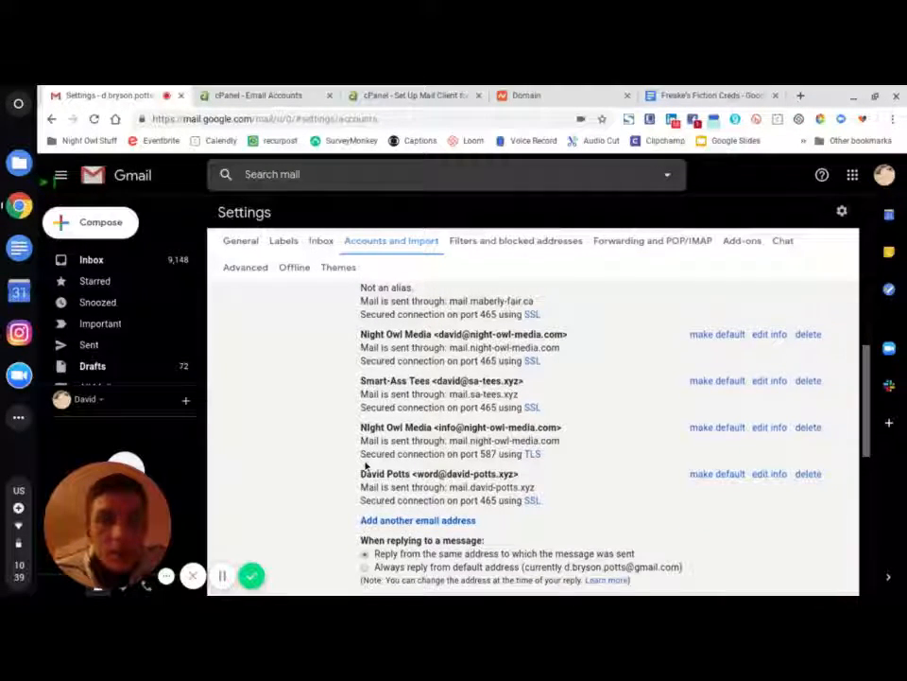
scroll(368, 454, "up", 4)
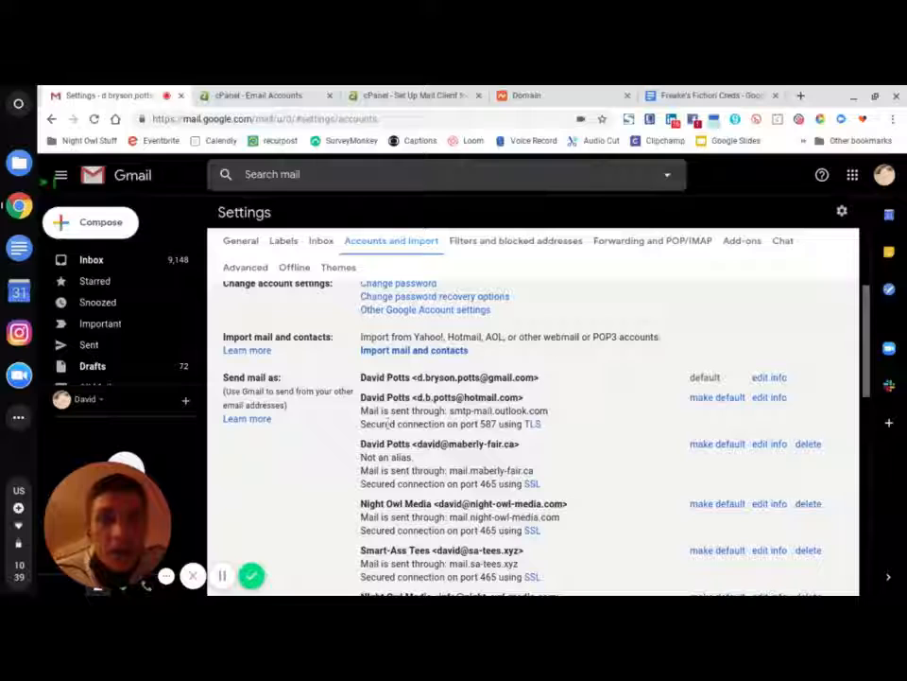
scroll(344, 504, "down", 4)
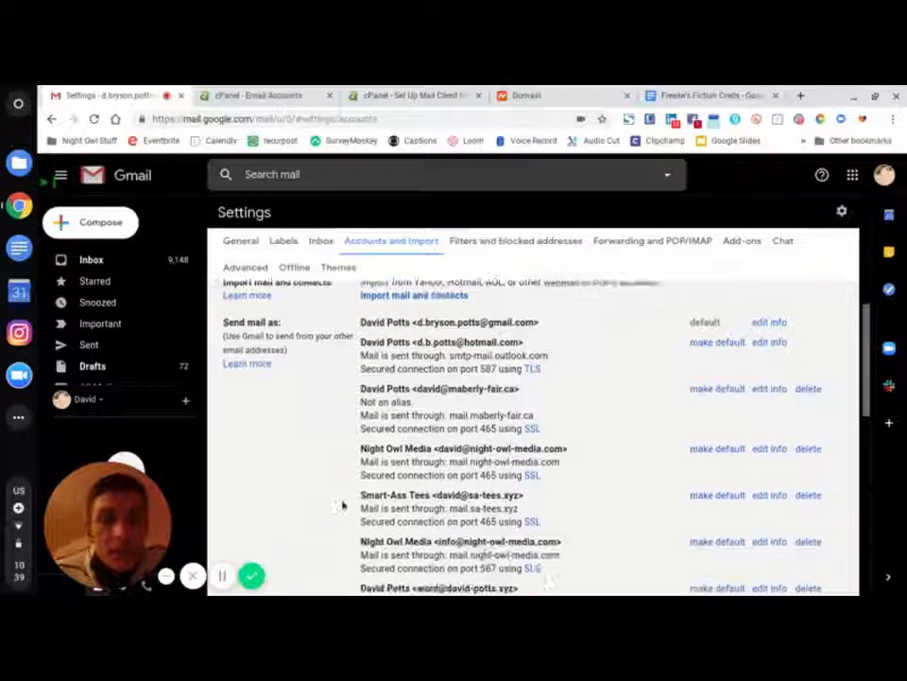
scroll(348, 491, "down", 1)
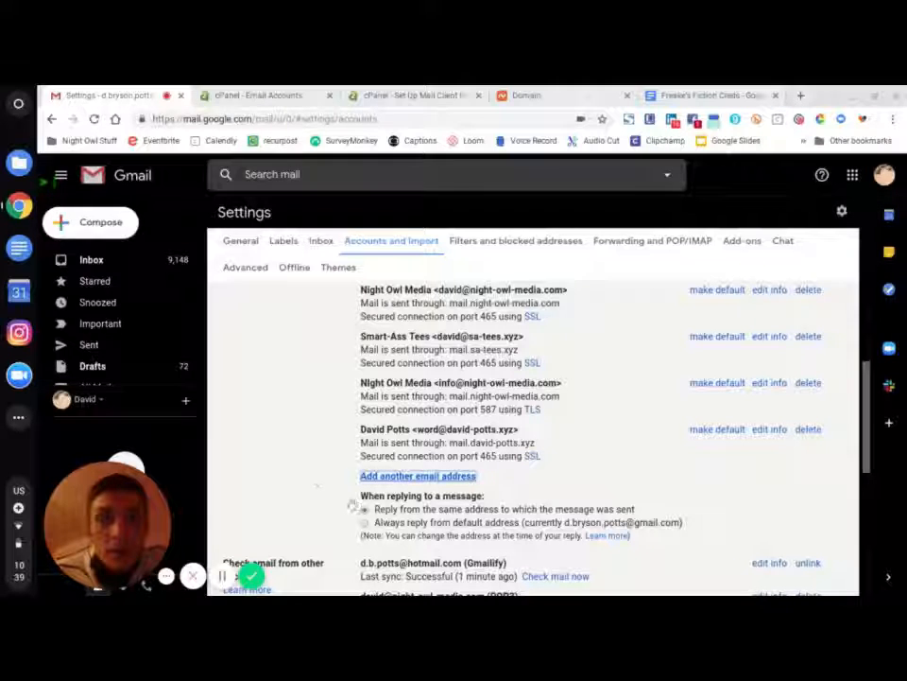
- Enter the sender name and the freakesfiction.ca e-mail address as an alias, advancing to SMTP settings
left_click(413, 477)
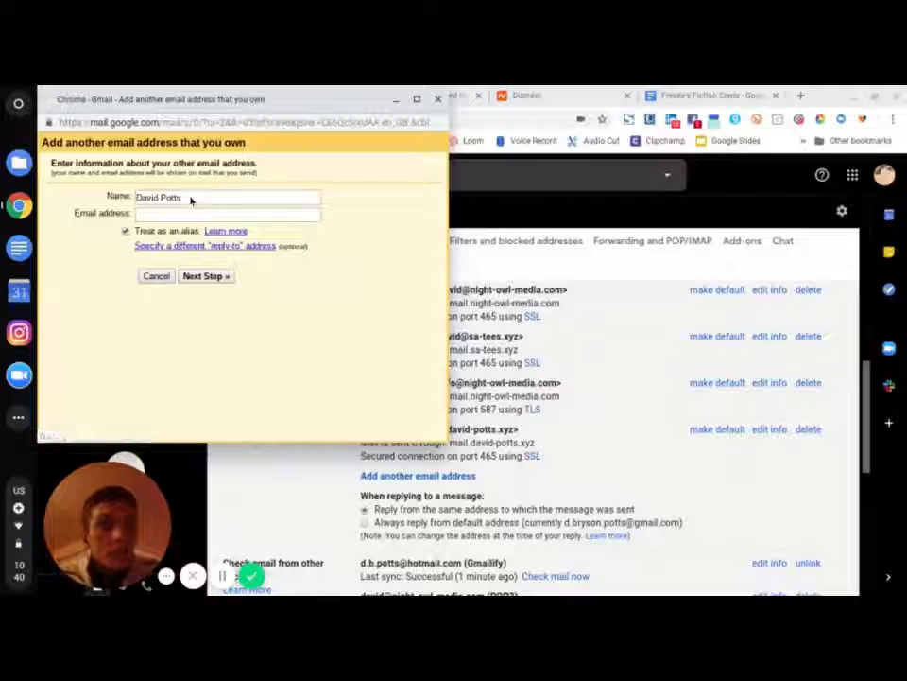
left_click(190, 197)
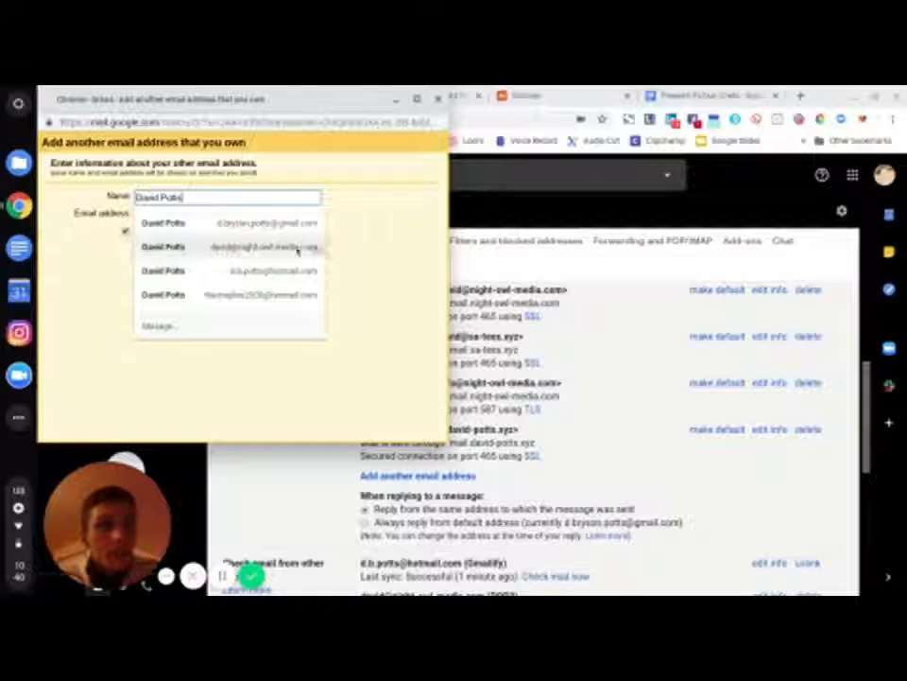
key("Escape")
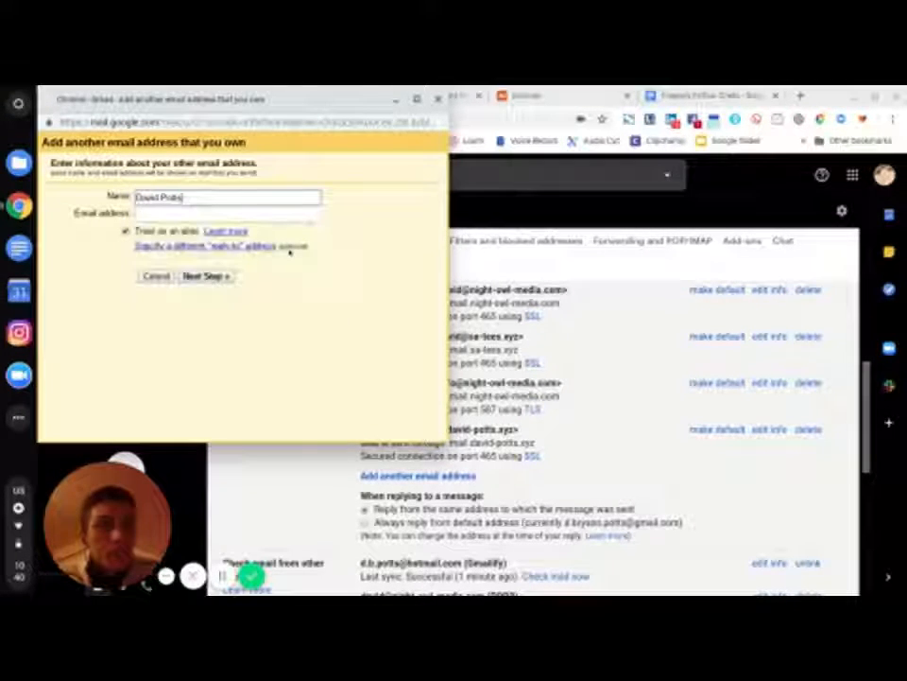
left_click(244, 223)
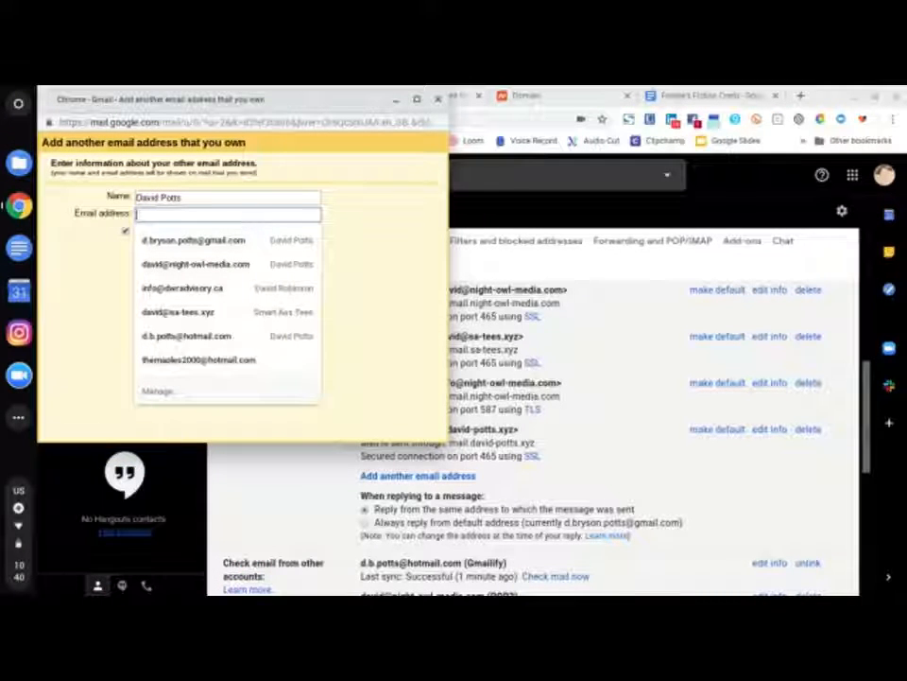
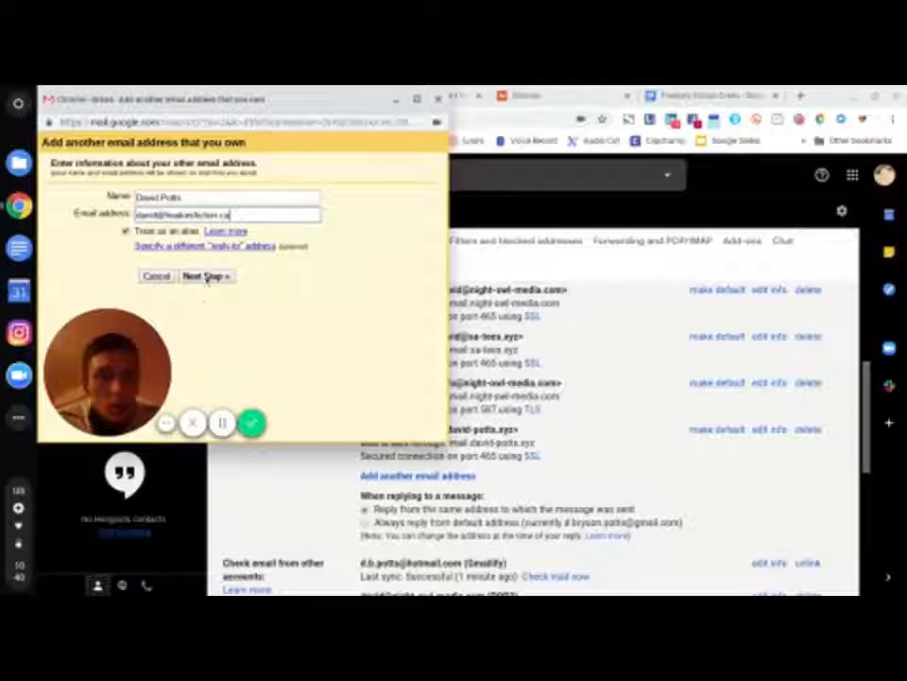
left_click(206, 276)
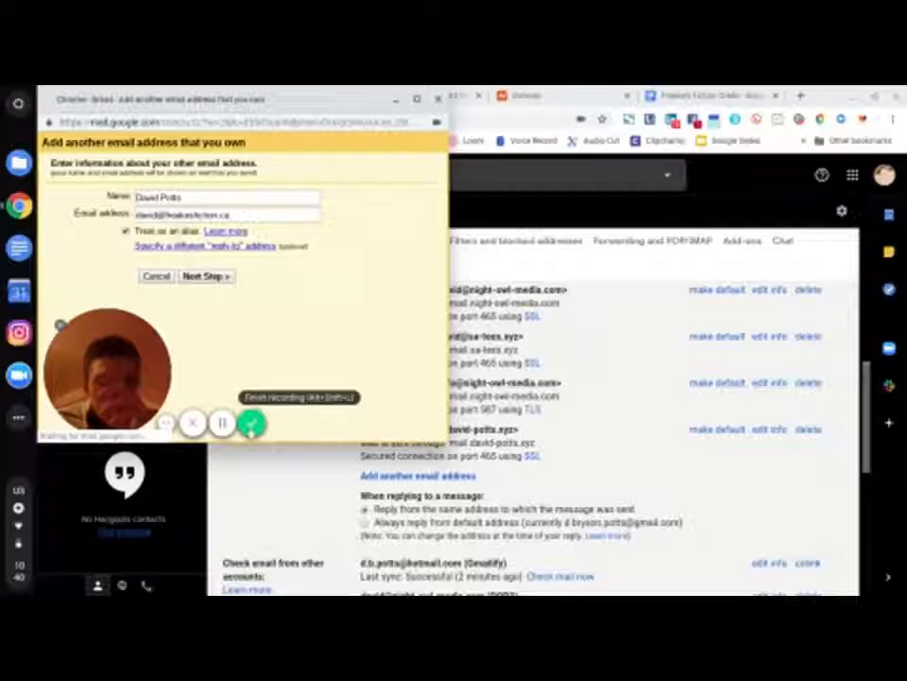
left_click(251, 424)
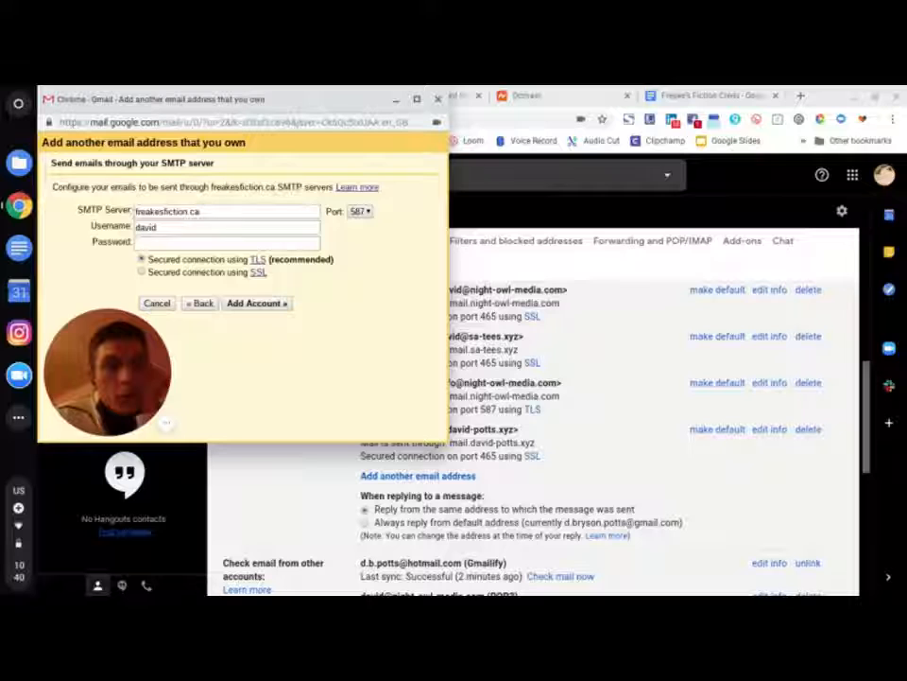
left_click(137, 212)
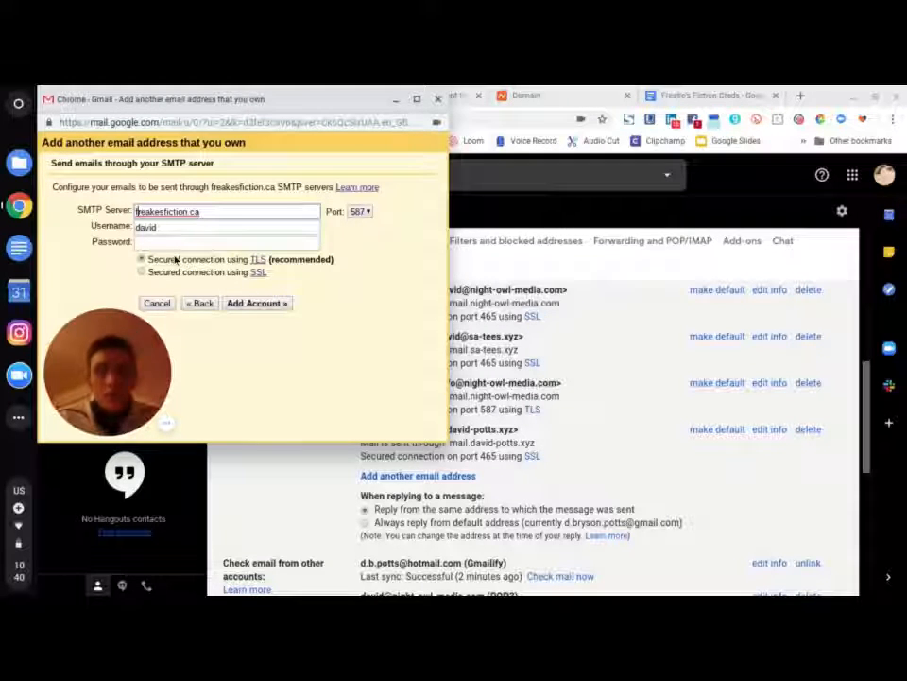
- Enter SMTP server mail.freakesfiction.ca, the full custom-domain address as username, and the mailbox password
type("mail.")
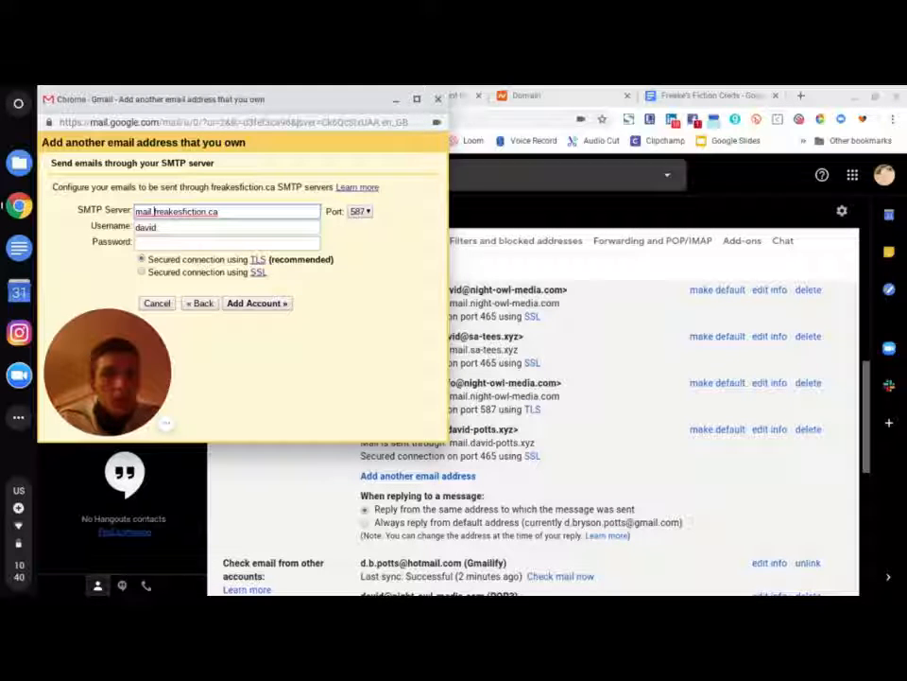
left_click(218, 212)
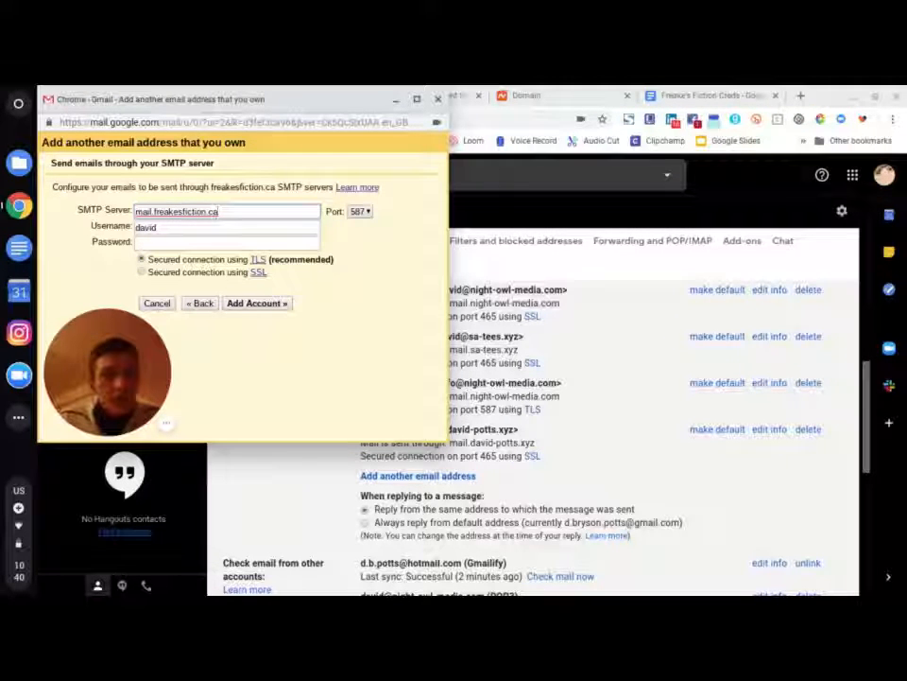
key("Tab")
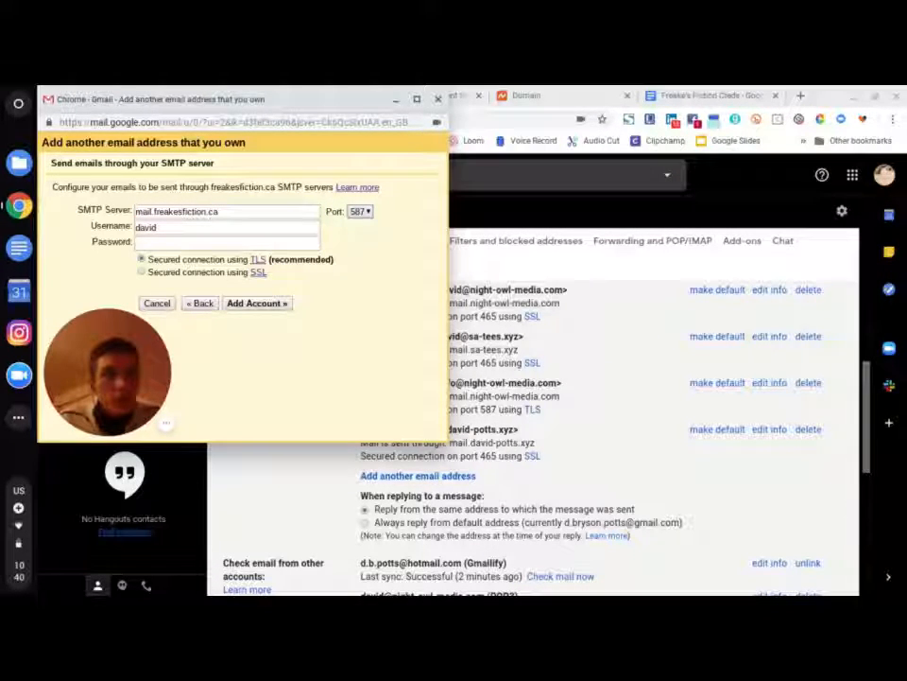
key("Tab")
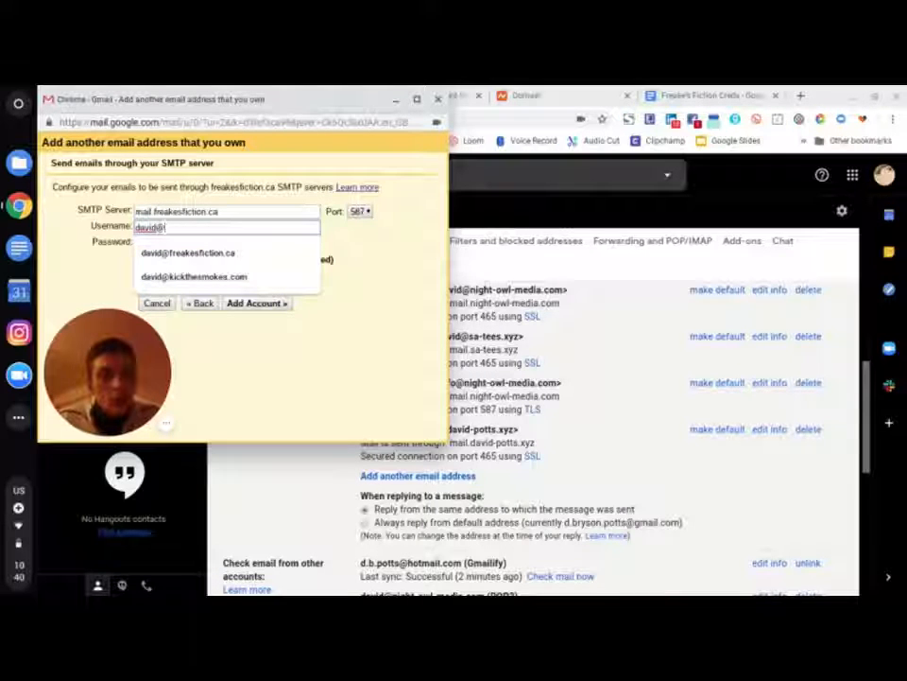
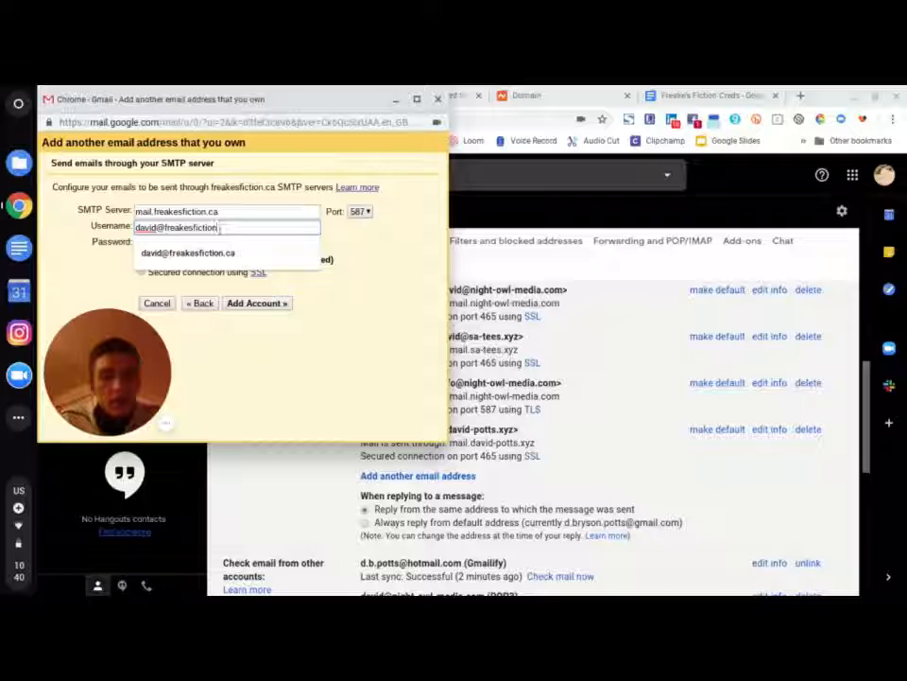
key("Tab")
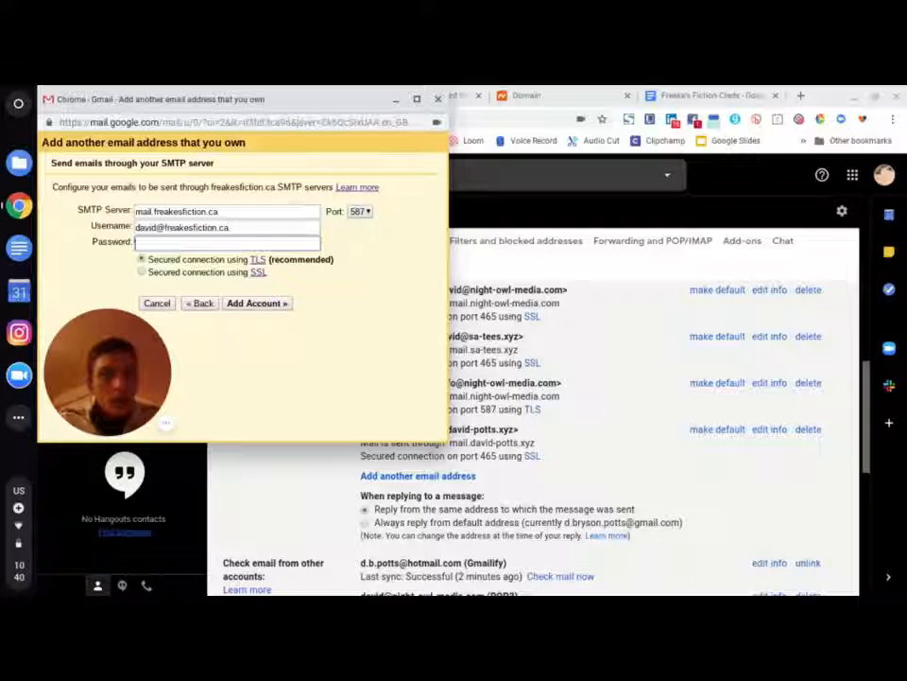
type("••••••")
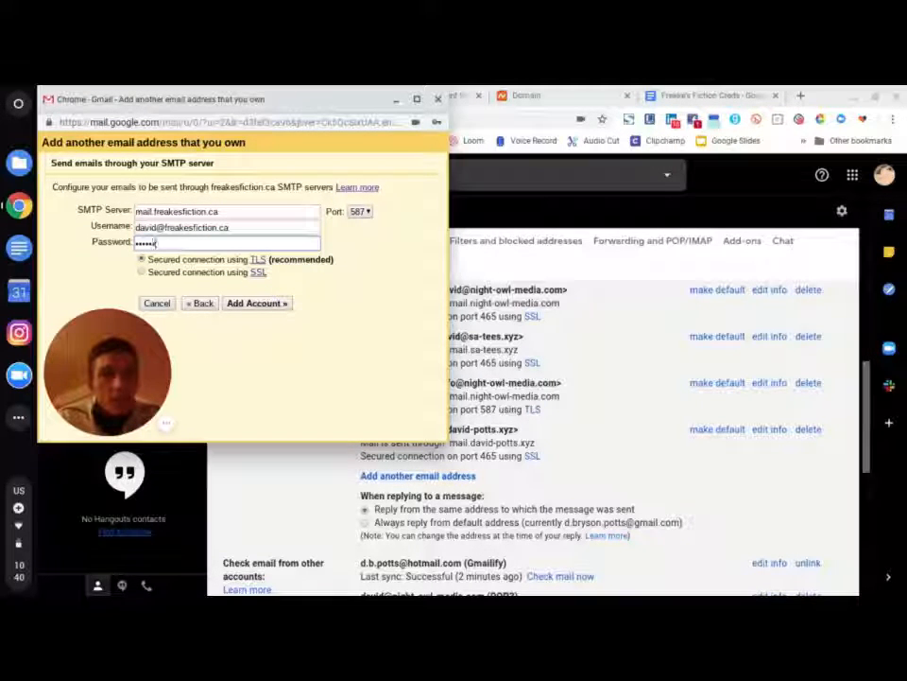
type("••••••••")
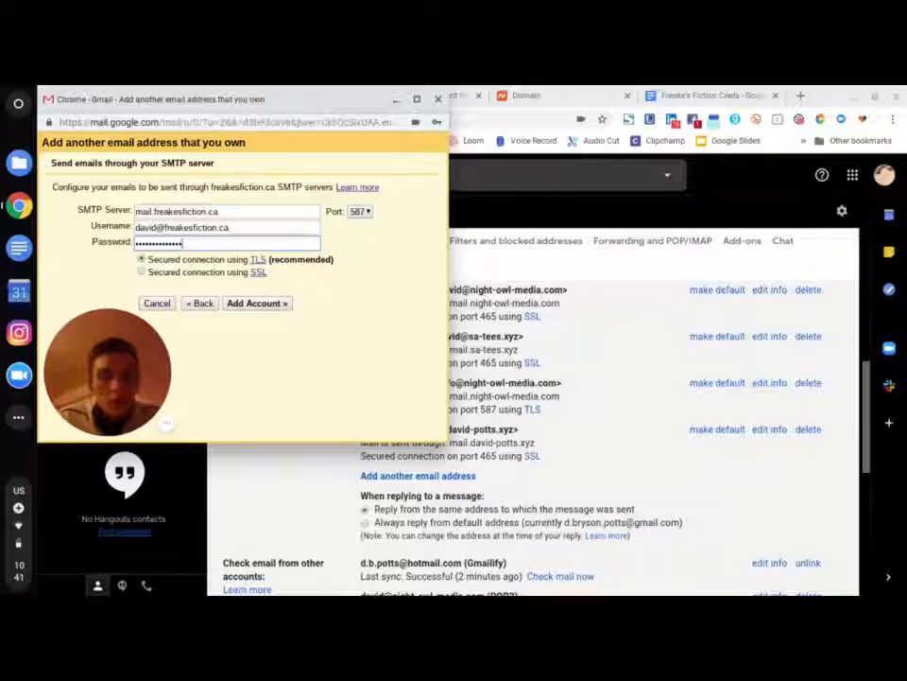
type("•")
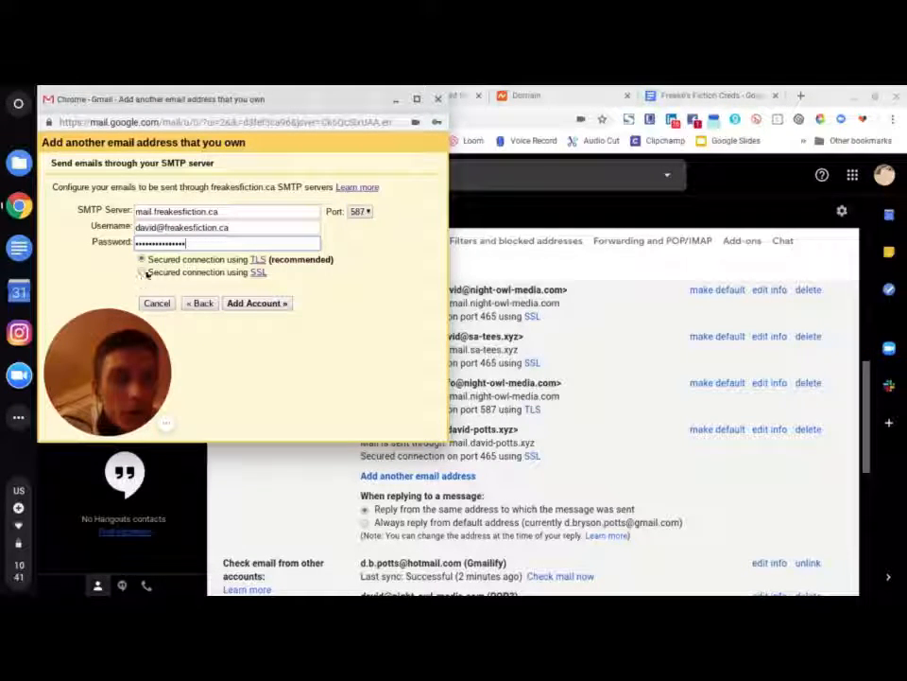
- Choose port 465 with SSL, add the account, and minimize the popup
left_click(359, 211)
left_click(358, 251)
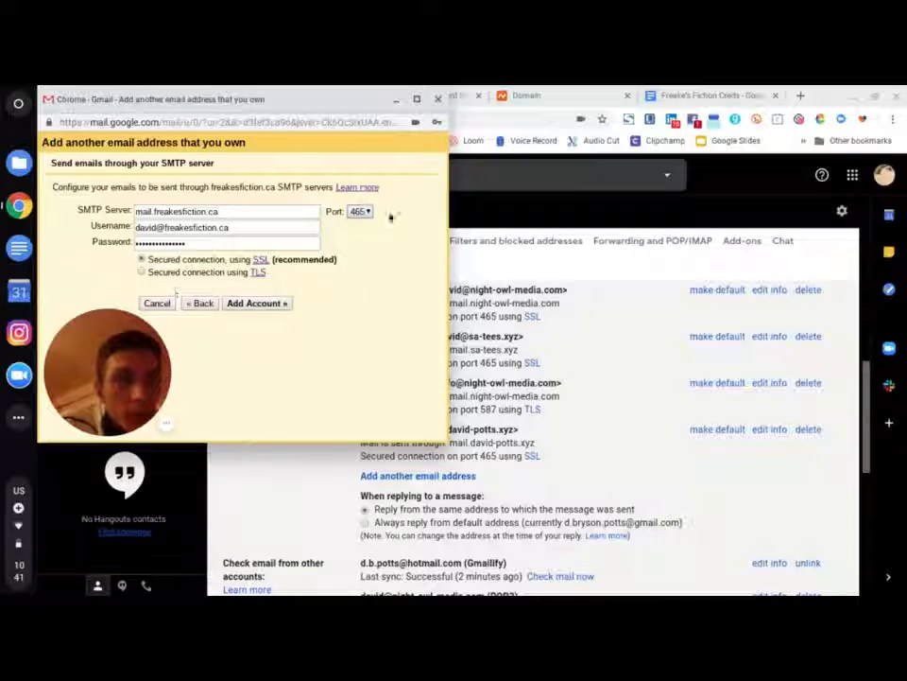
left_click(233, 305)
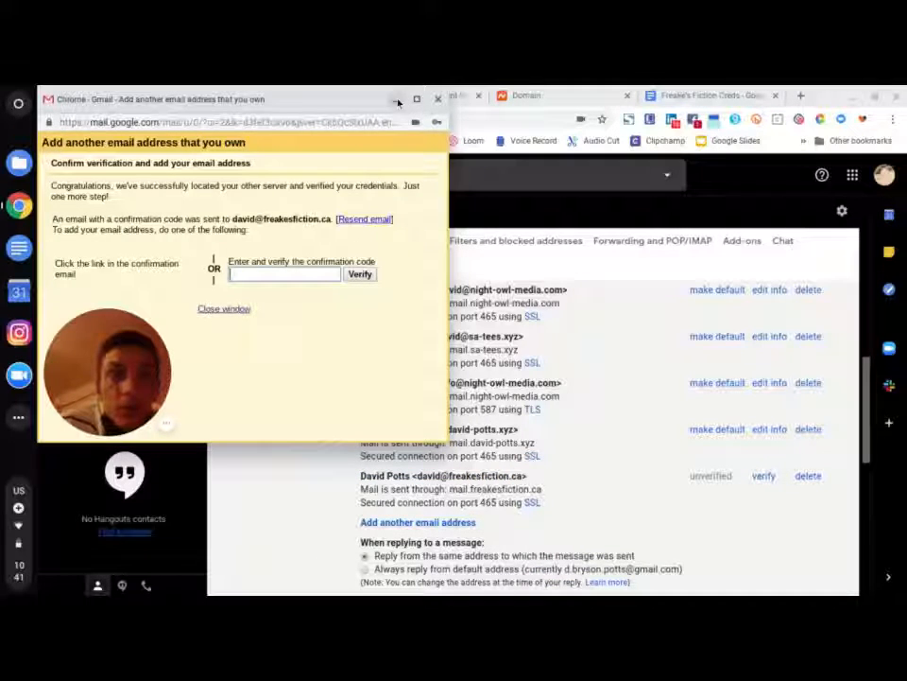
left_click(398, 99)
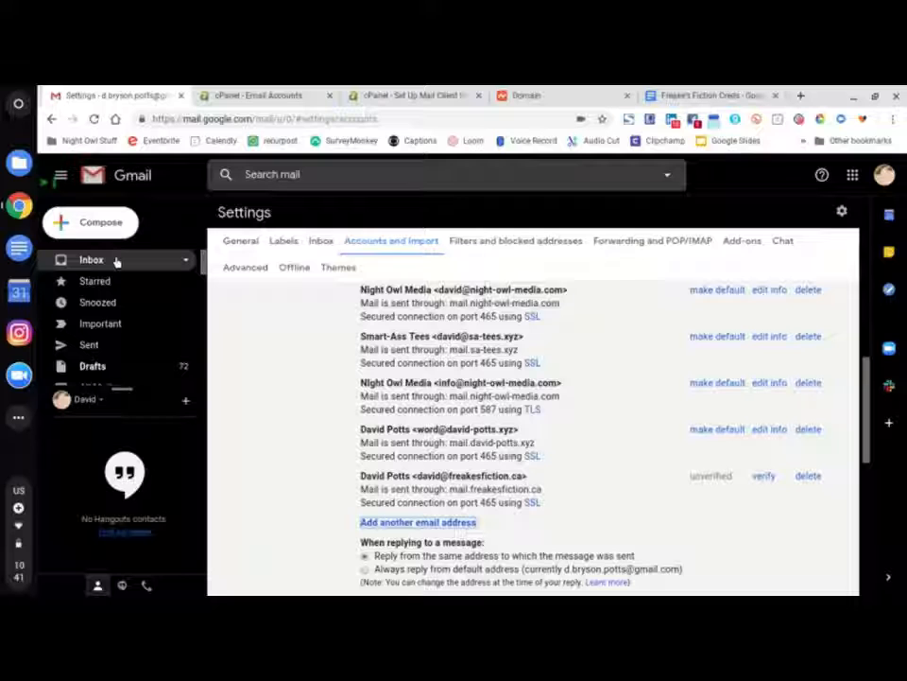
- Review cPanel's mail client settings, then launch webmail for the freakesfiction.ca mailbox
left_click(227, 95)
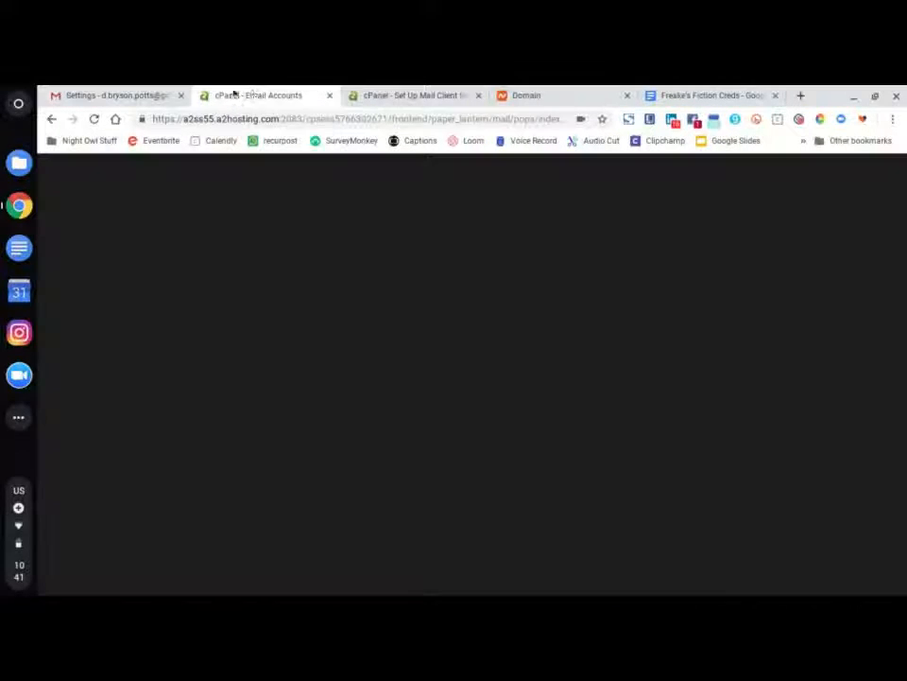
left_click(388, 92)
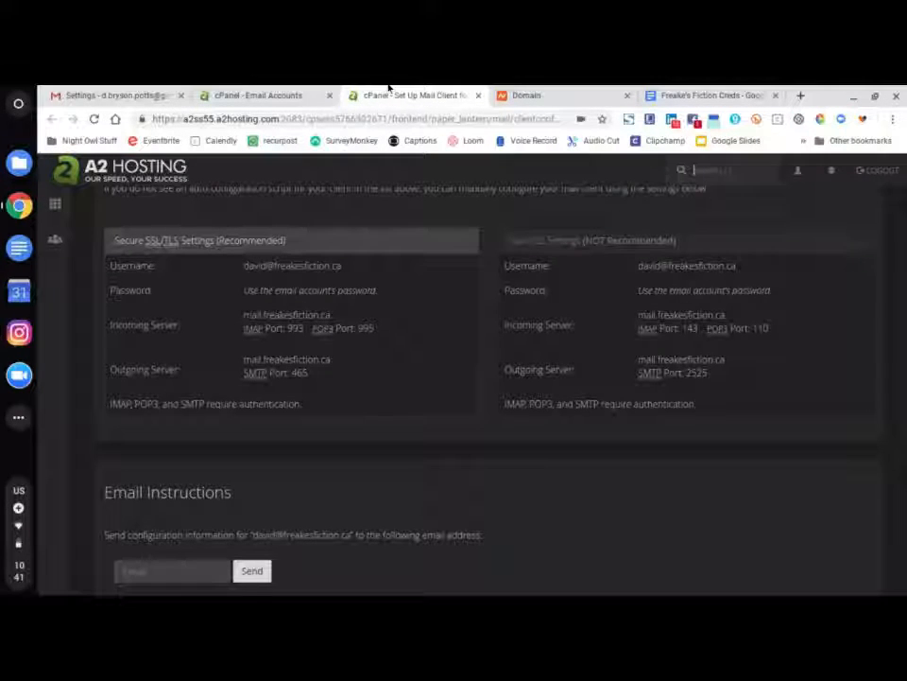
left_click(479, 95)
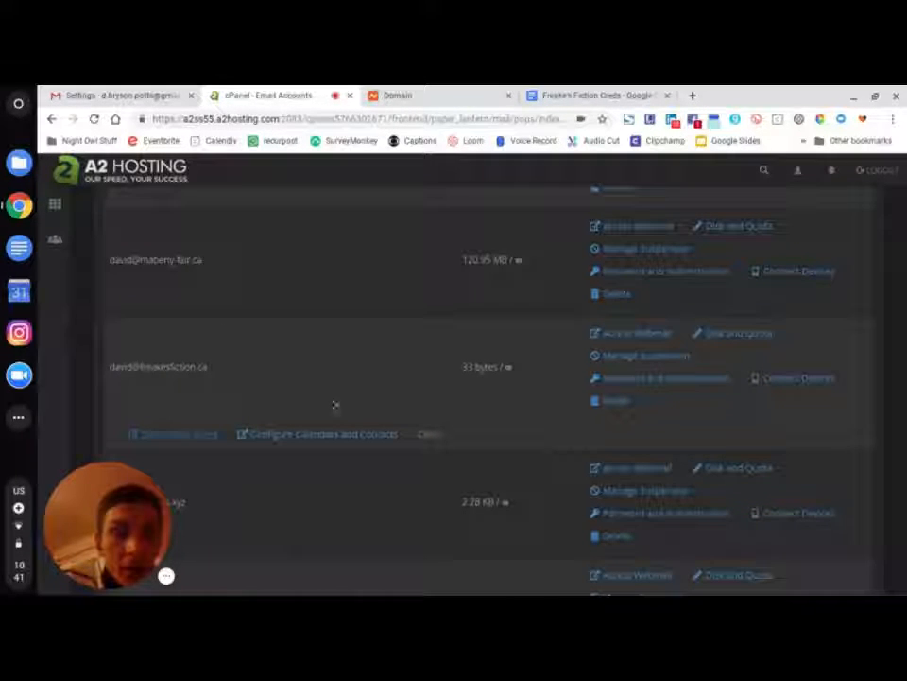
left_click(620, 336)
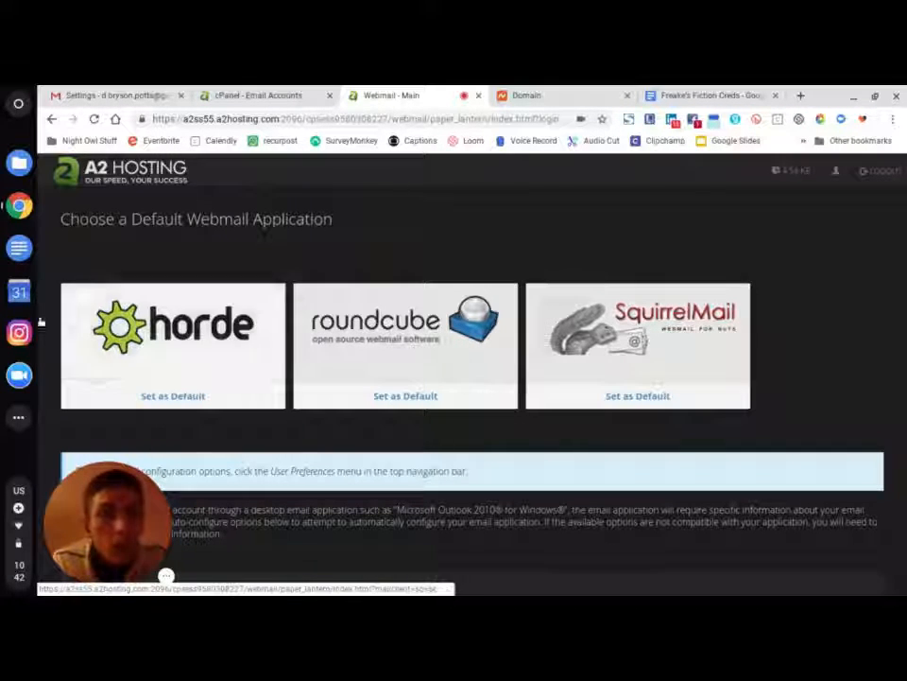
- Open the mailbox in Roundcube and follow the link in the Gmail Confirmation email
left_click(391, 351)
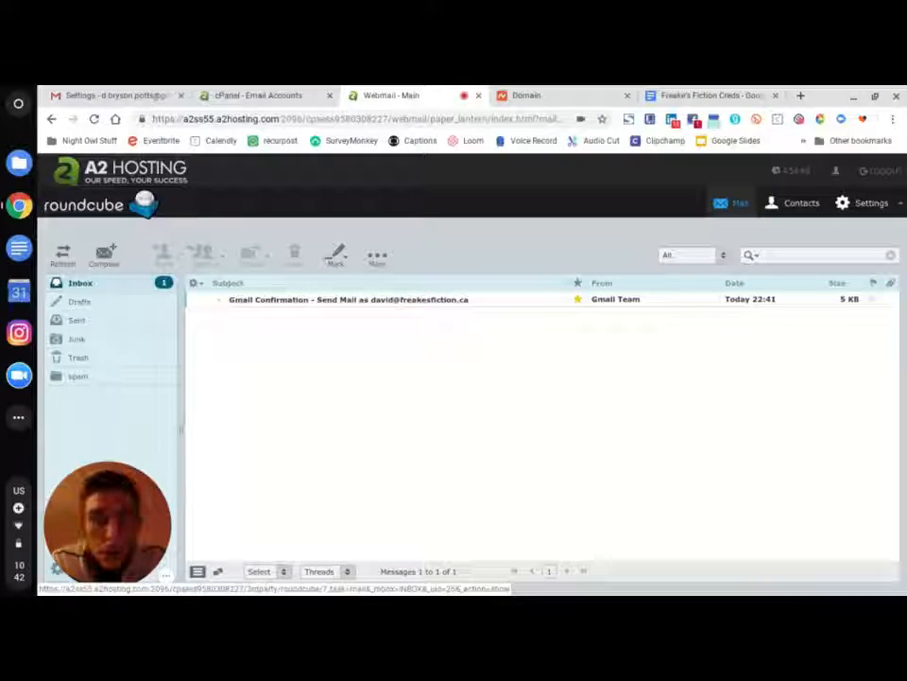
double_click(314, 299)
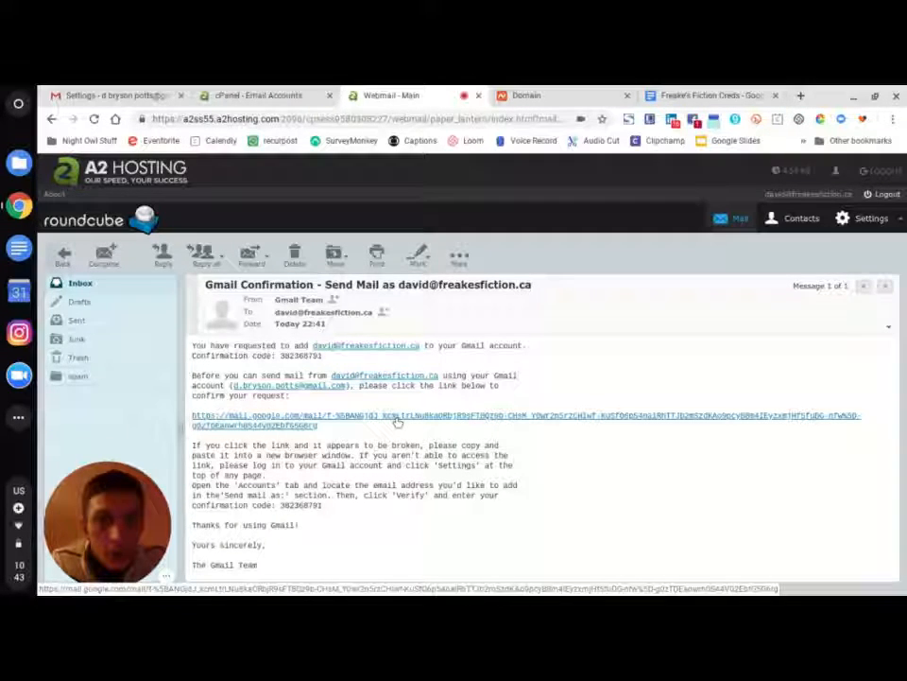
left_click(397, 421)
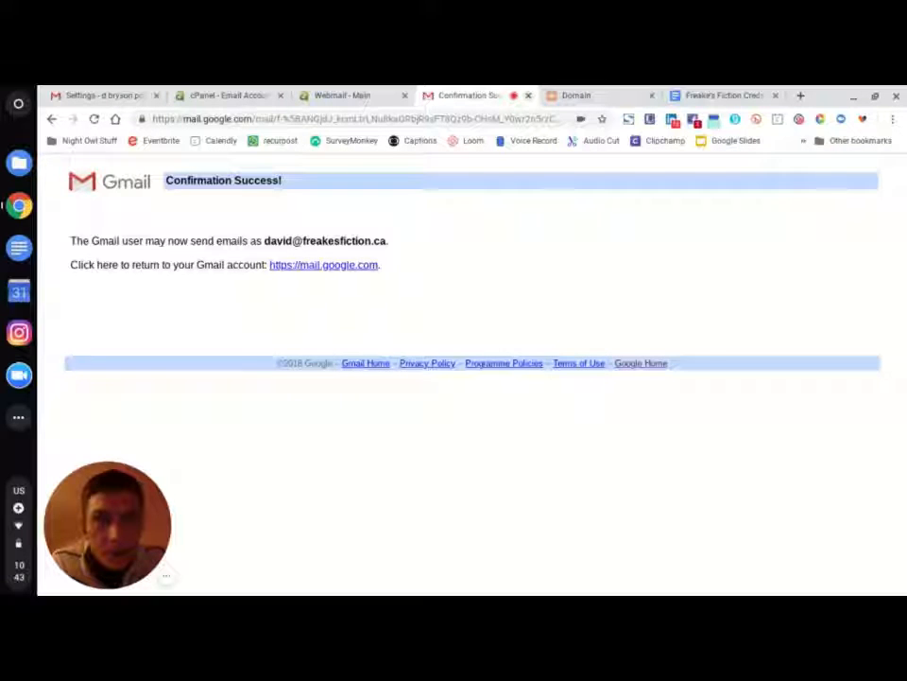
- Close the Confirmation Success and cPanel Email Accounts tabs and bring Gmail Settings to the front
left_click(528, 95)
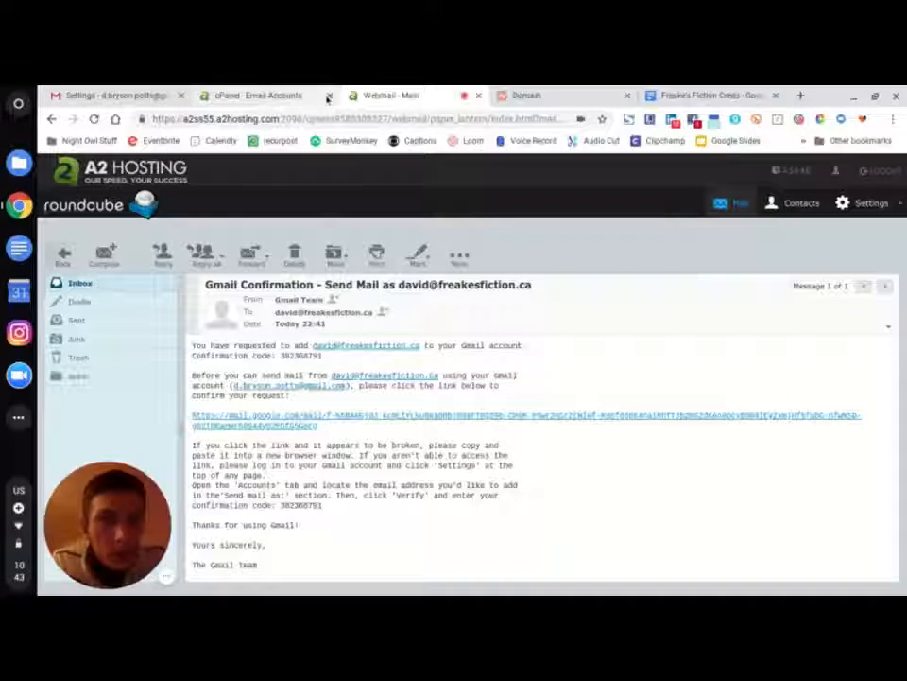
left_click(327, 96)
left_click(111, 94)
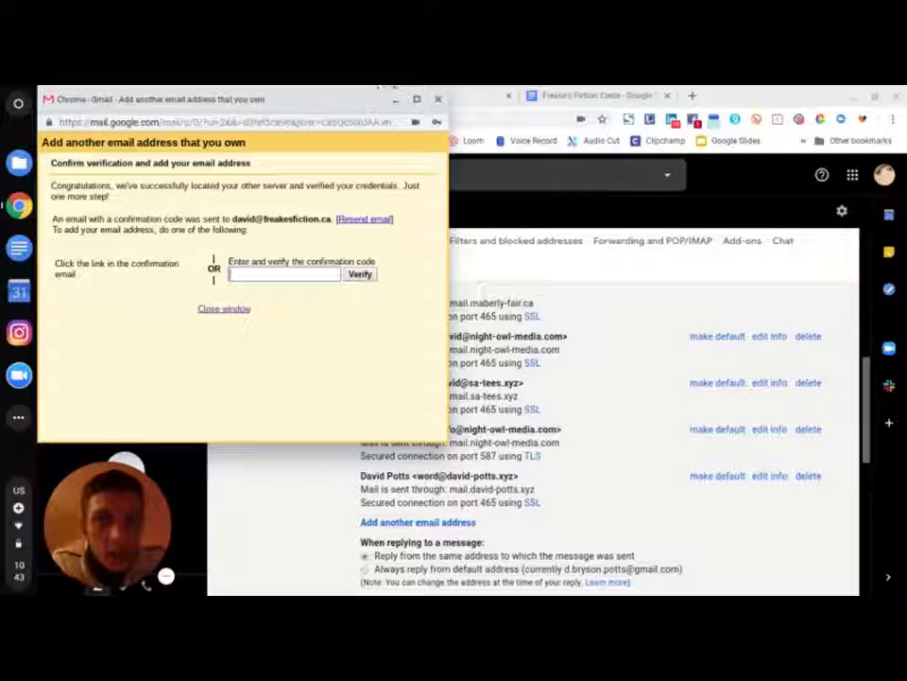
left_click(356, 573)
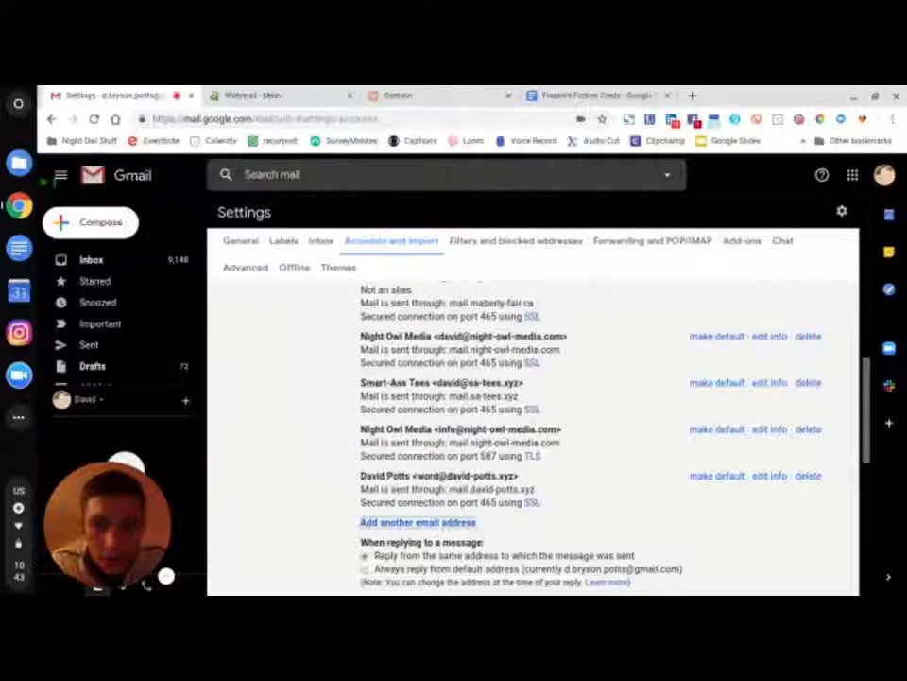
- Under 'Check mail from other accounts', choose 'Add an email account' and select the address field
scroll(381, 266, "up", 3)
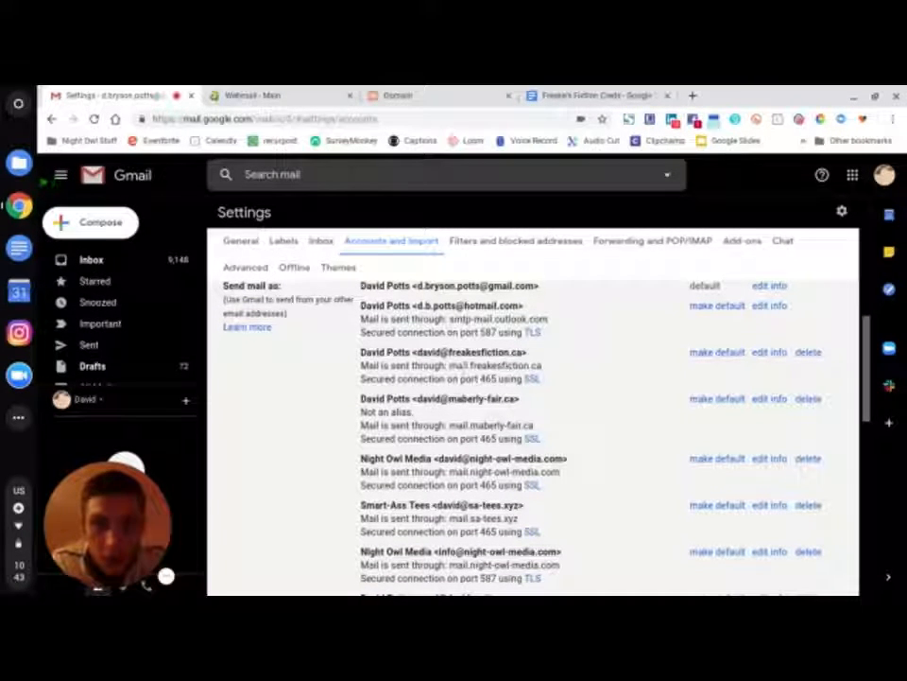
scroll(422, 377, "down", 3)
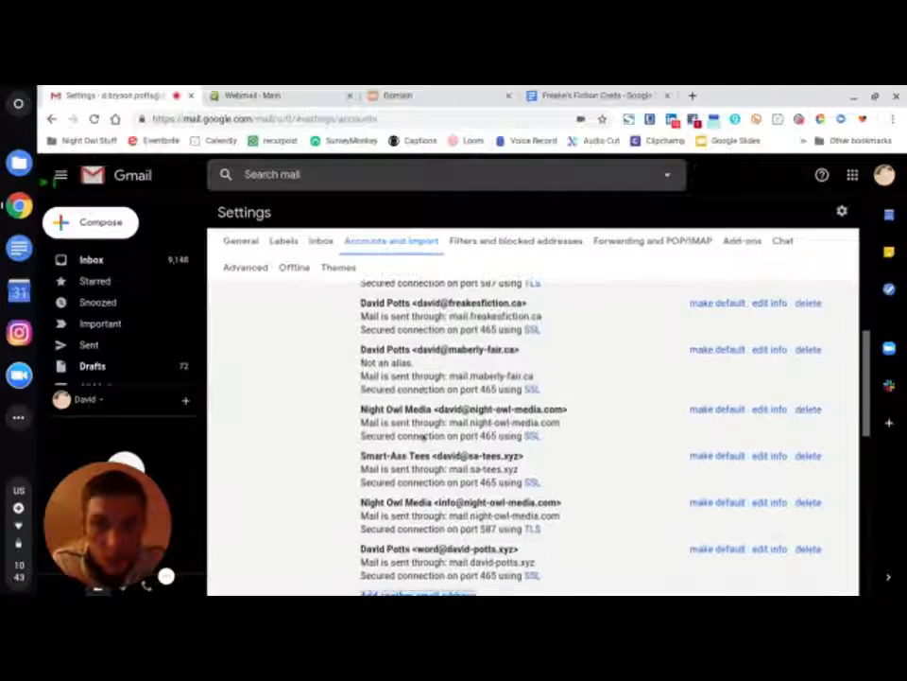
scroll(422, 436, "down", 4)
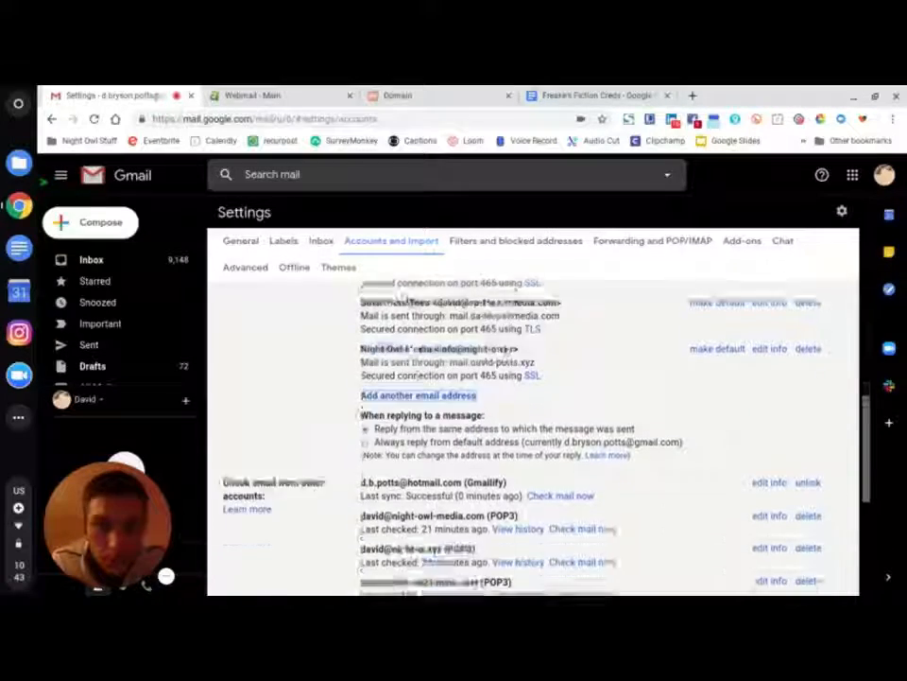
scroll(403, 397, "down", 1)
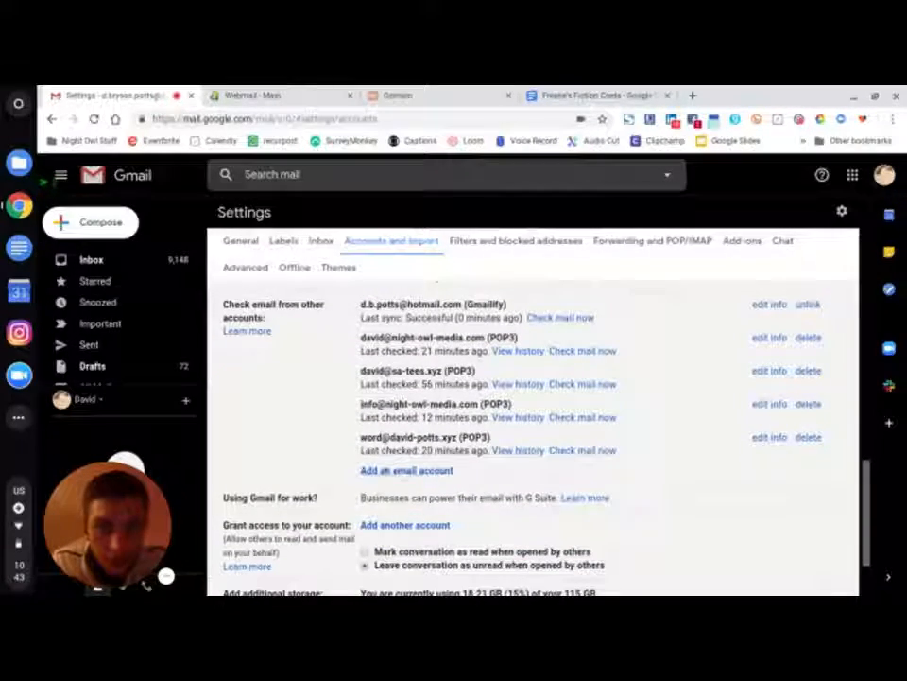
left_click(404, 471)
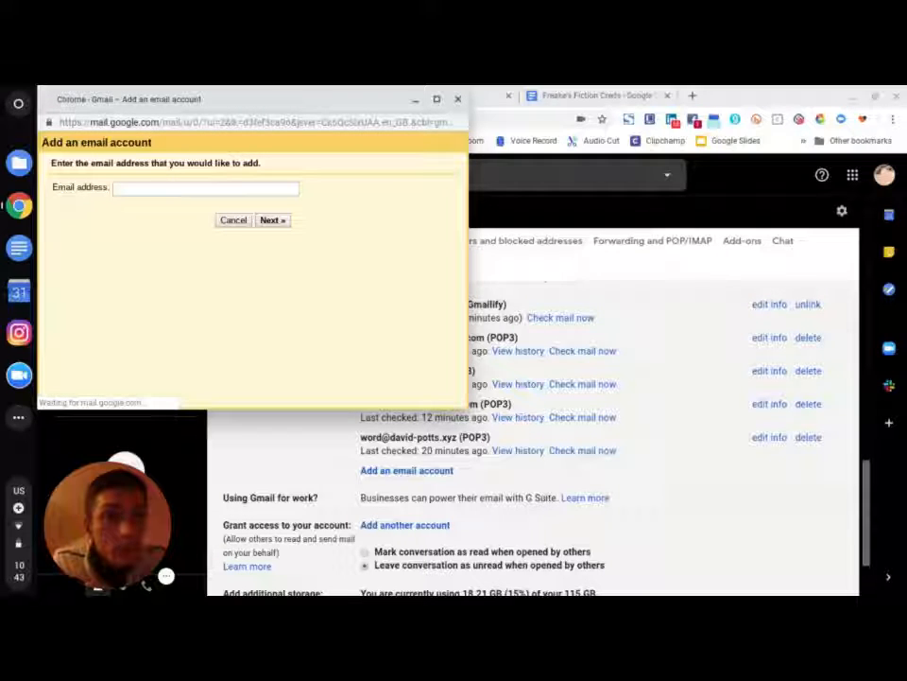
left_click(165, 189)
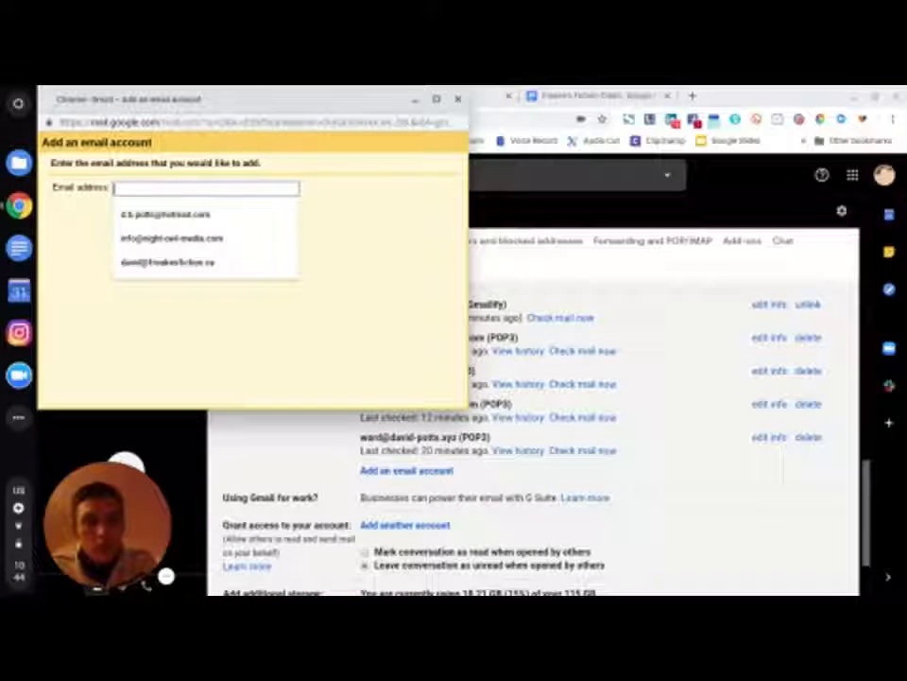
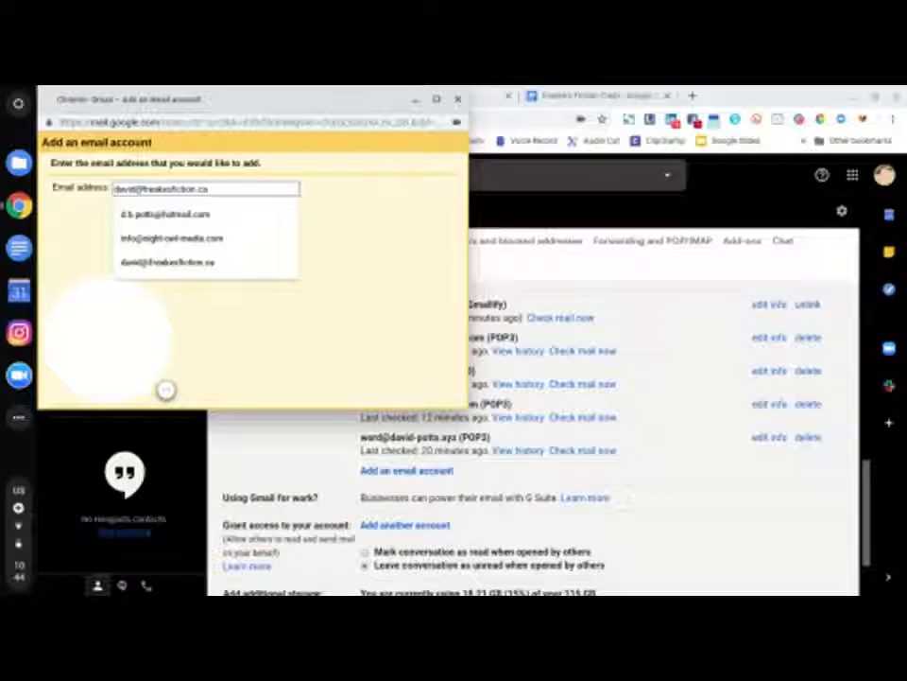
- Enter the custom-domain email address, dismiss the suggestions, and continue to the next step
left_click(365, 212)
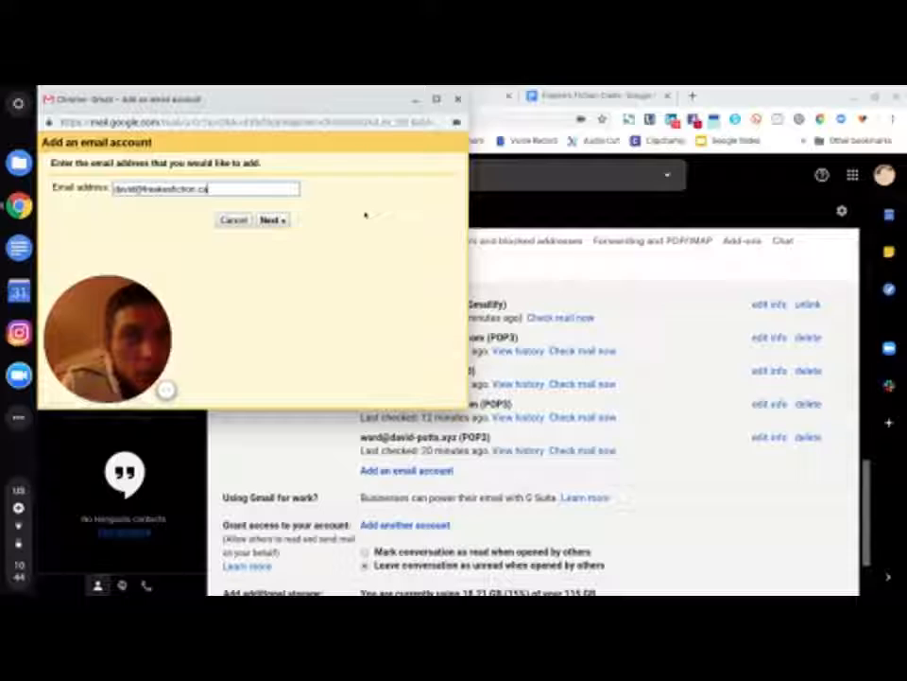
left_click(280, 221)
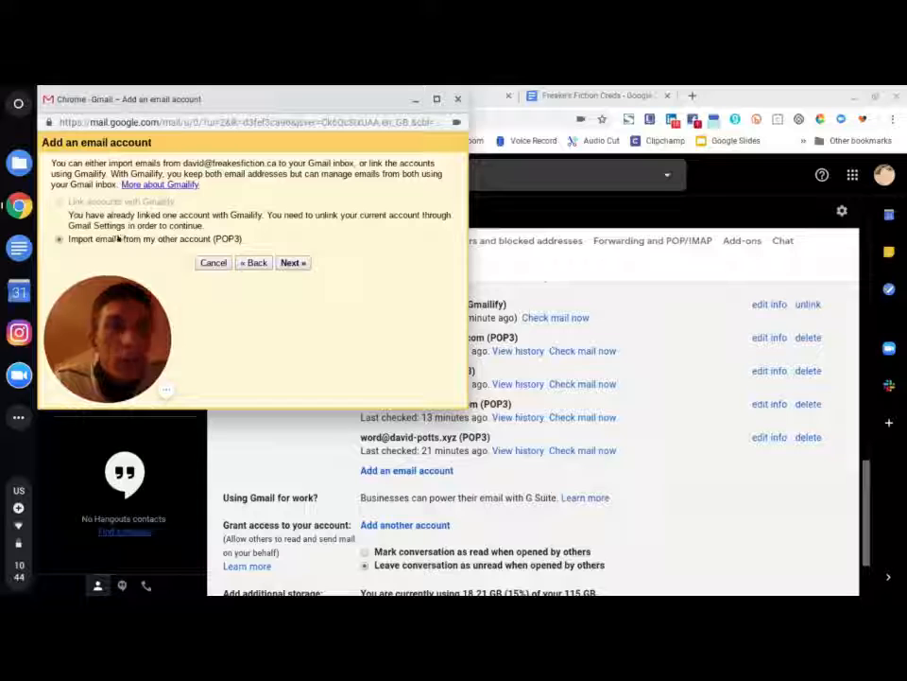
- Choose POP3 import and enter the full custom-domain address as username plus the password
left_click(301, 263)
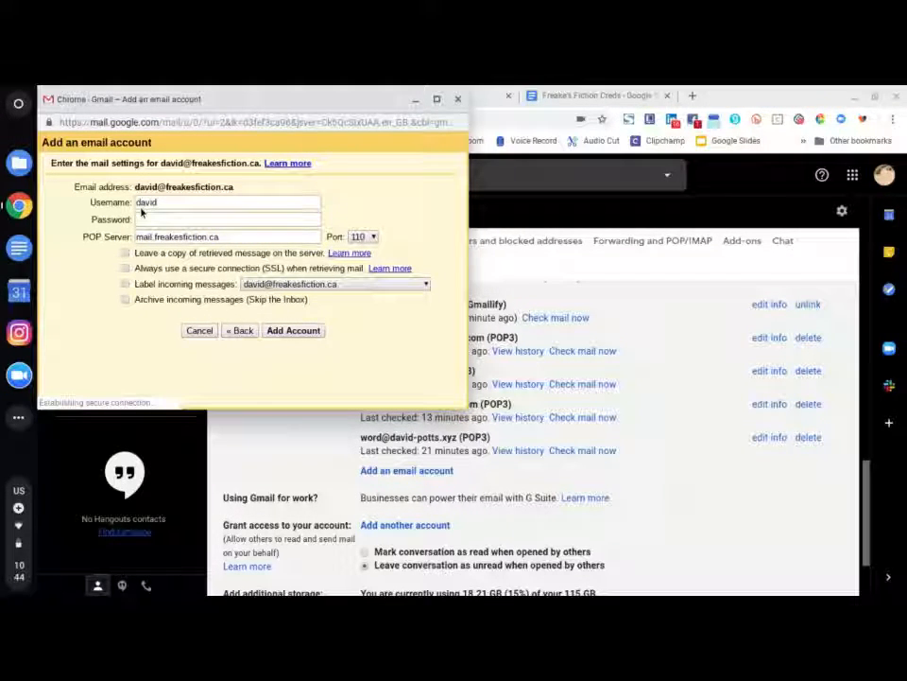
double_click(177, 202)
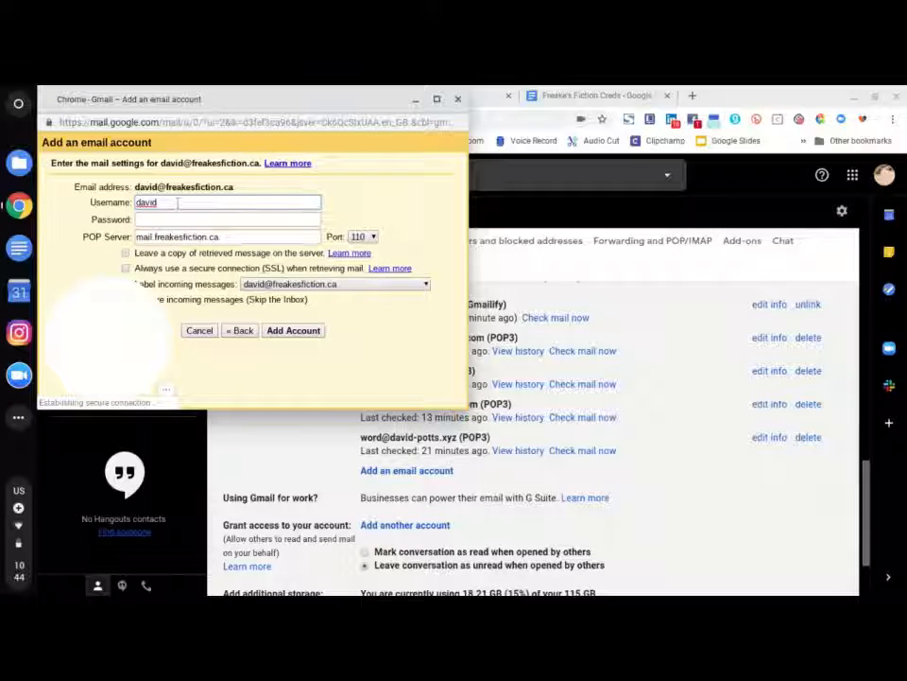
left_click(176, 202)
key("Escape")
type("@freakesfiction.ca")
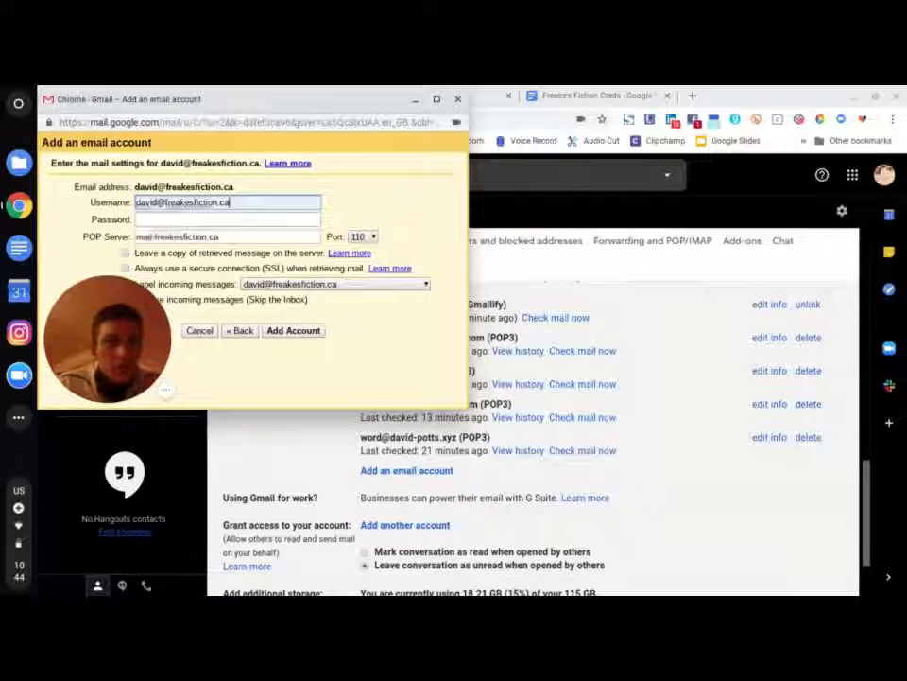
key("Tab")
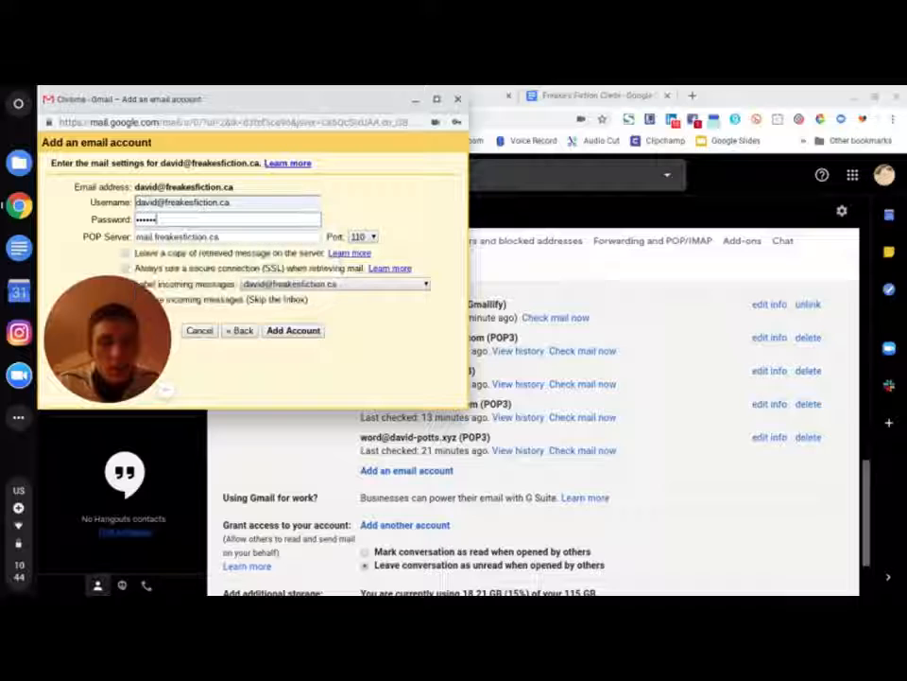
type("••••")
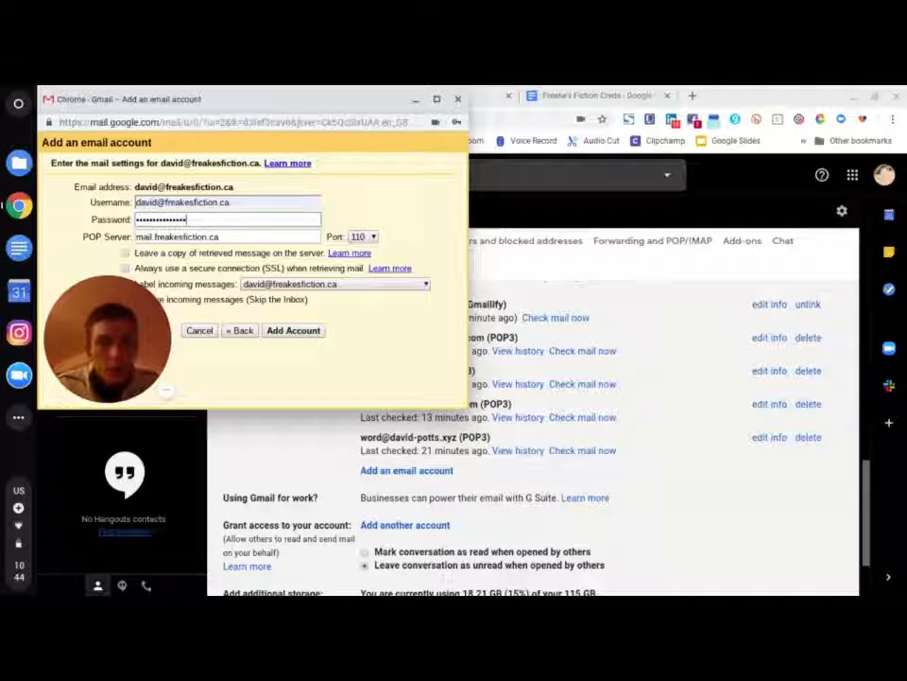
key("Tab")
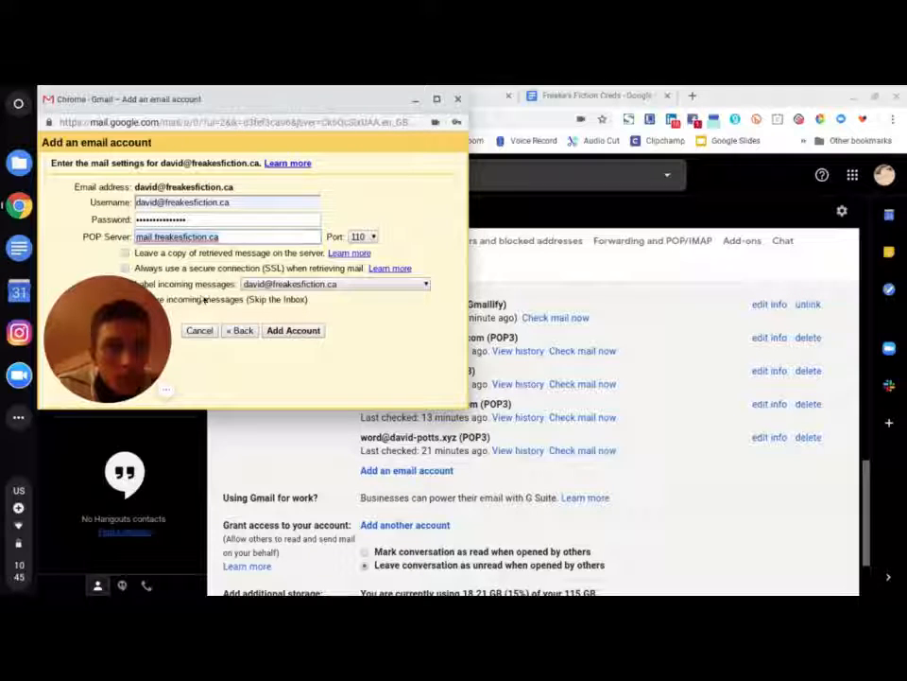
- Turn on 'Always use a secure connection (SSL)' and move the form lower right
left_click_drag(131, 324, 340, 301)
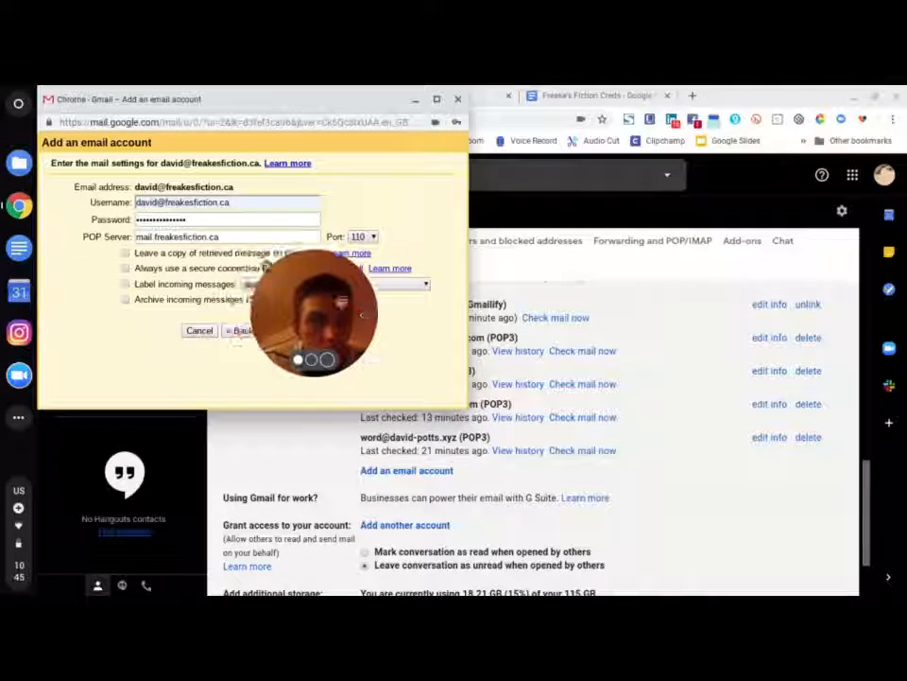
left_click(125, 270)
left_click_drag(278, 288, 68, 170)
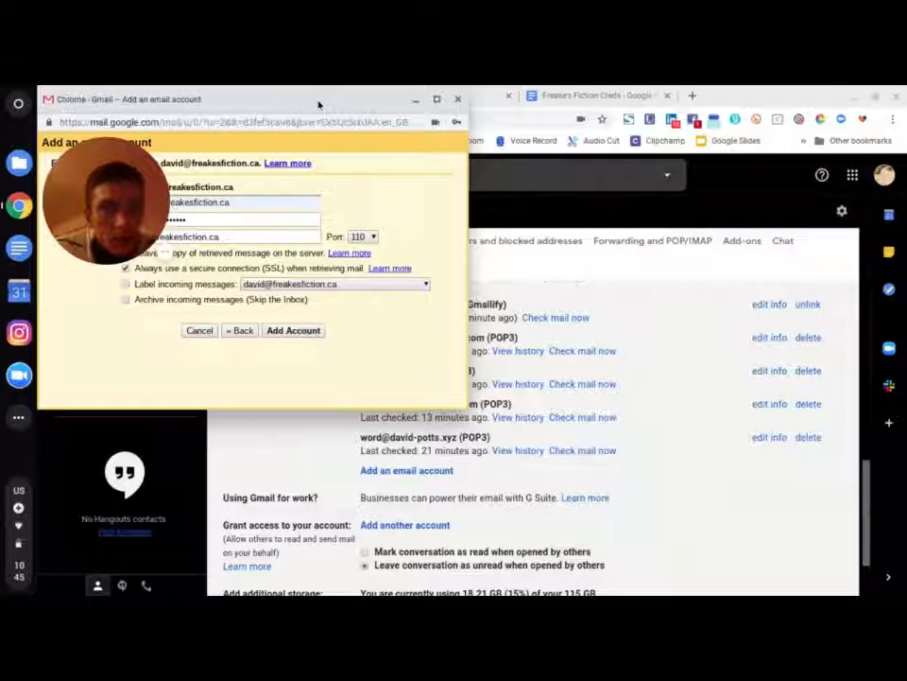
left_click_drag(279, 105, 473, 256)
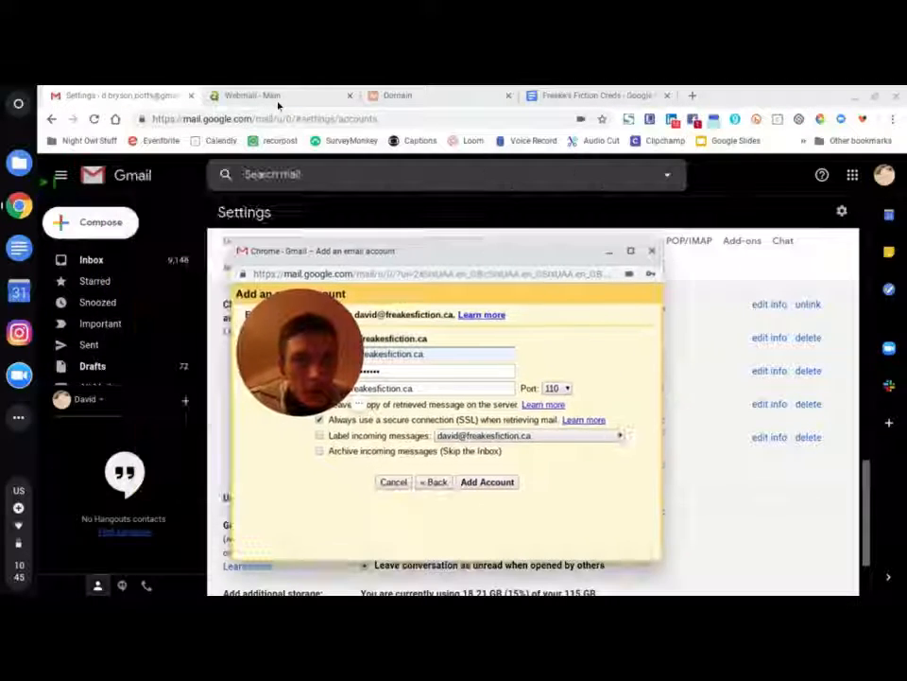
- Open cPanel's Set Up Mail Client page for the custom-domain mailbox via Connect Devices
left_click(303, 99)
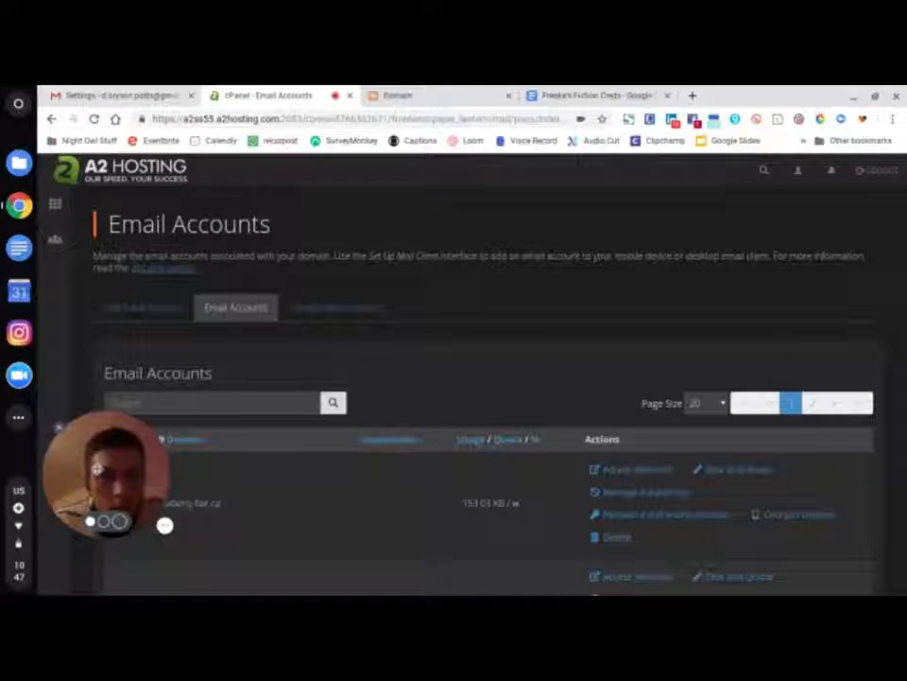
scroll(370, 353, "down", 5)
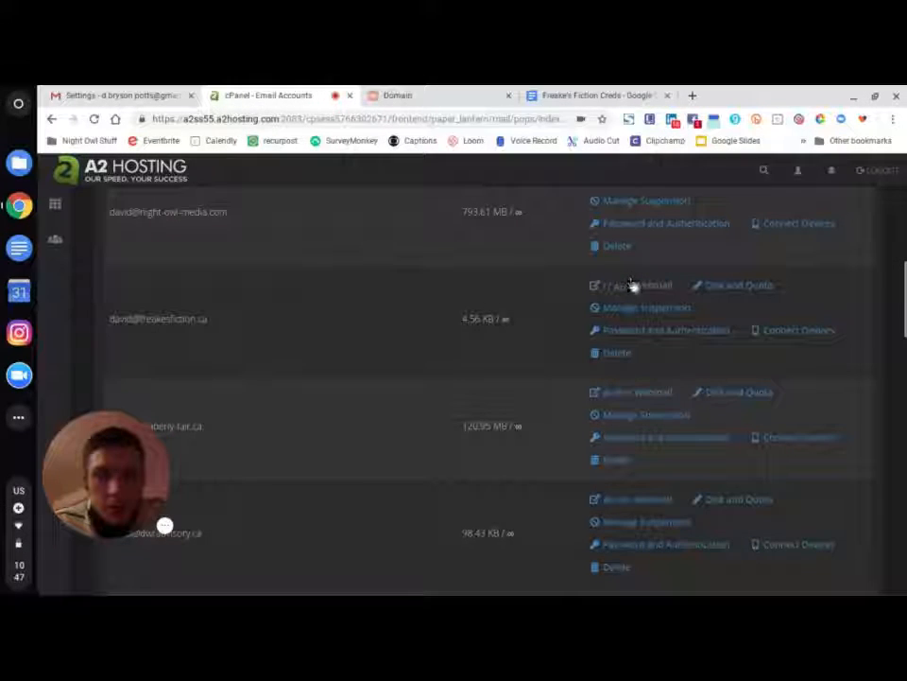
left_click(780, 330)
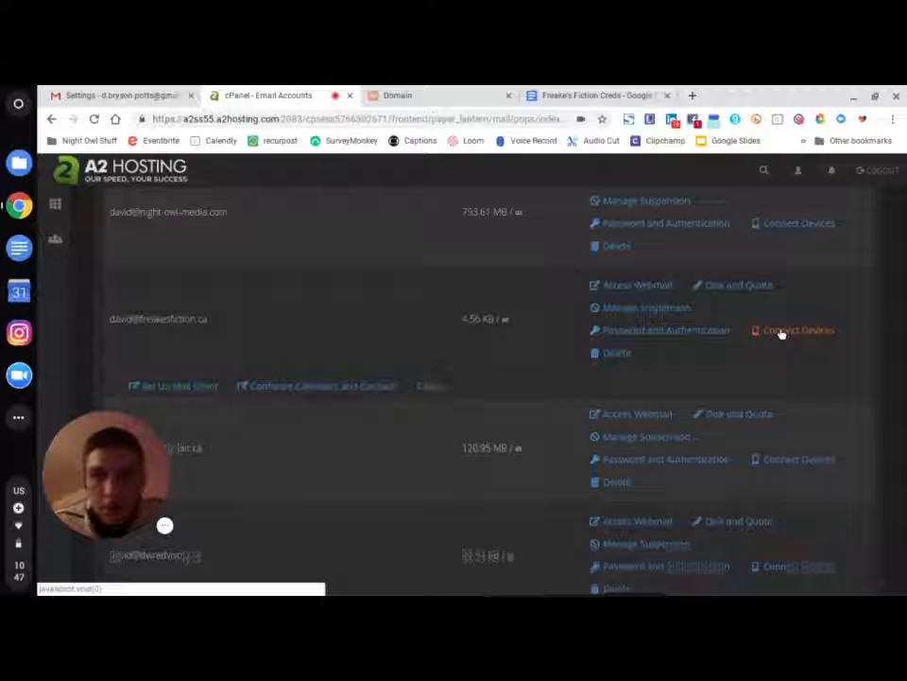
left_click(170, 387)
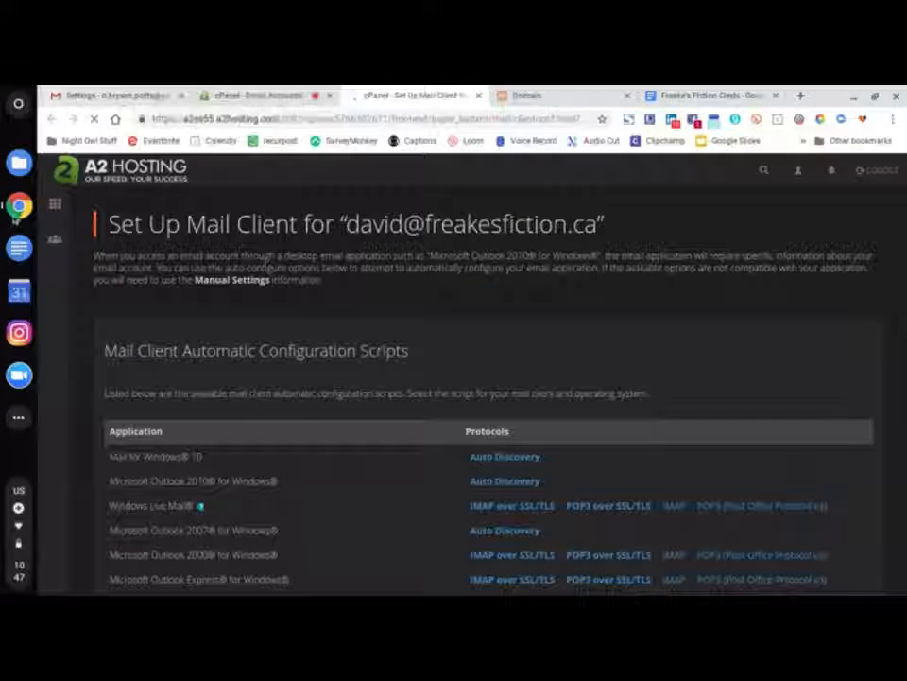
left_click(19, 204)
left_click(95, 290)
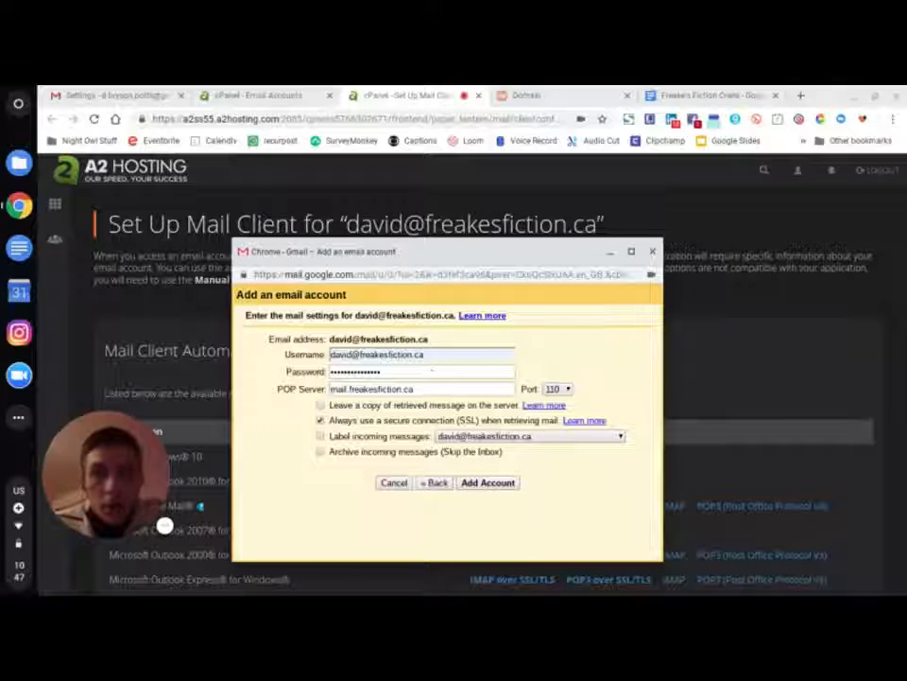
- Close the Email Accounts tab, scroll to the secure settings showing POP3 port 995, then return to Gmail
left_click(265, 95)
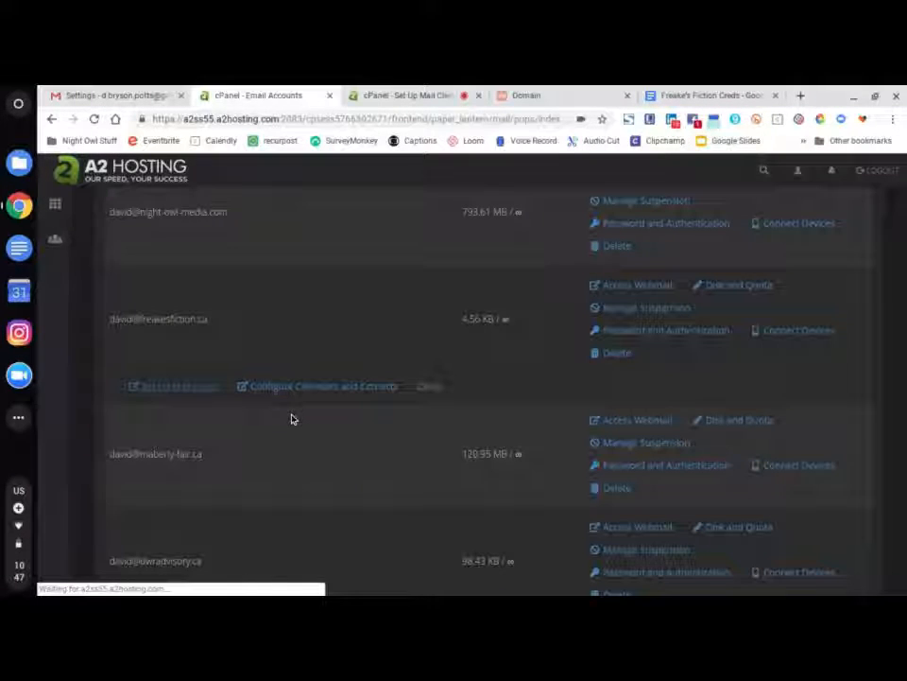
left_click(369, 97)
left_click(330, 97)
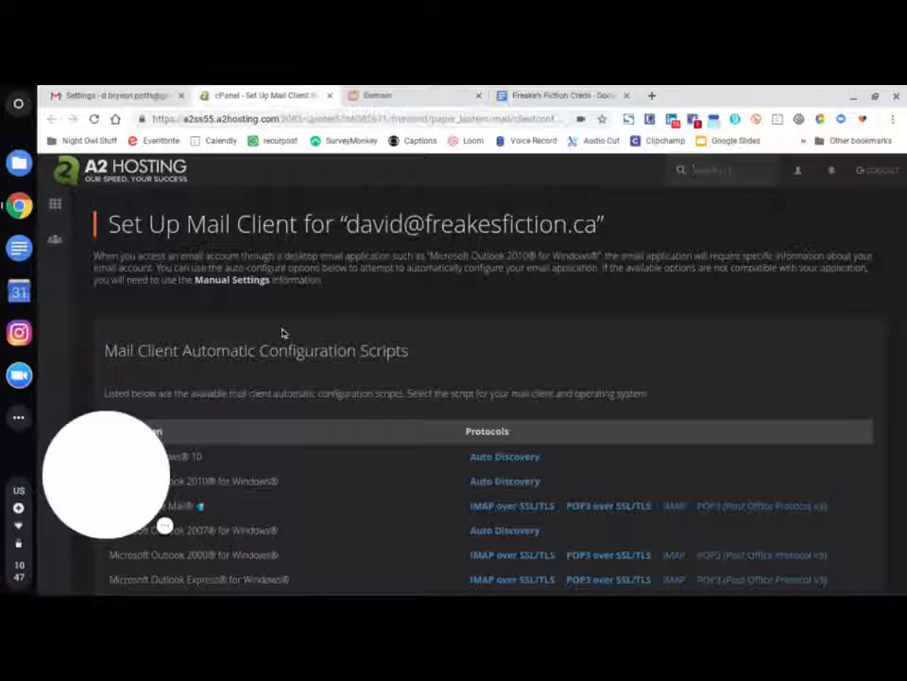
scroll(247, 458, "down", 3)
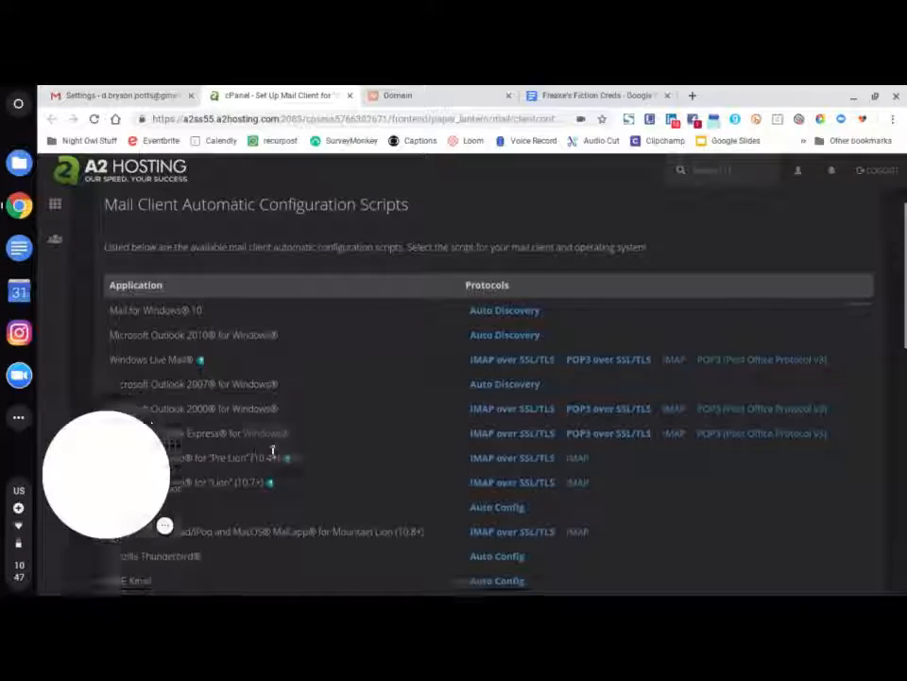
scroll(272, 452, "down", 10)
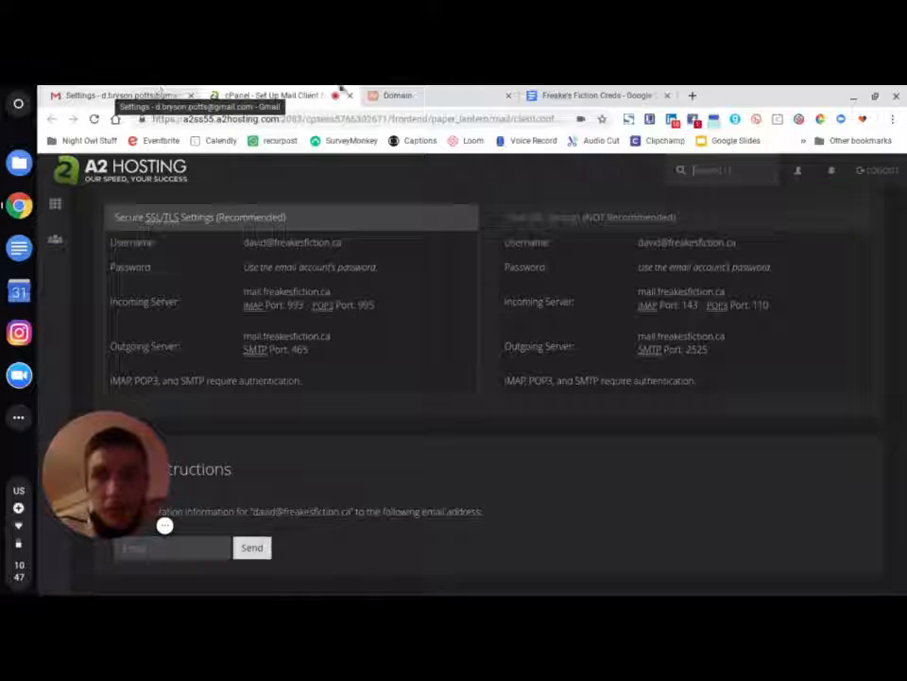
left_click(18, 207)
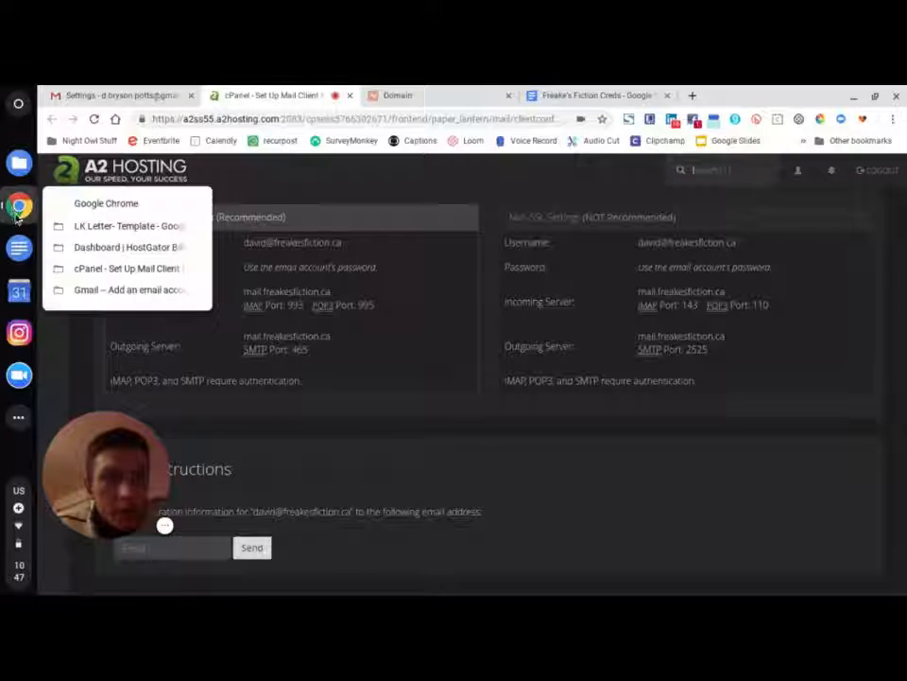
left_click(117, 289)
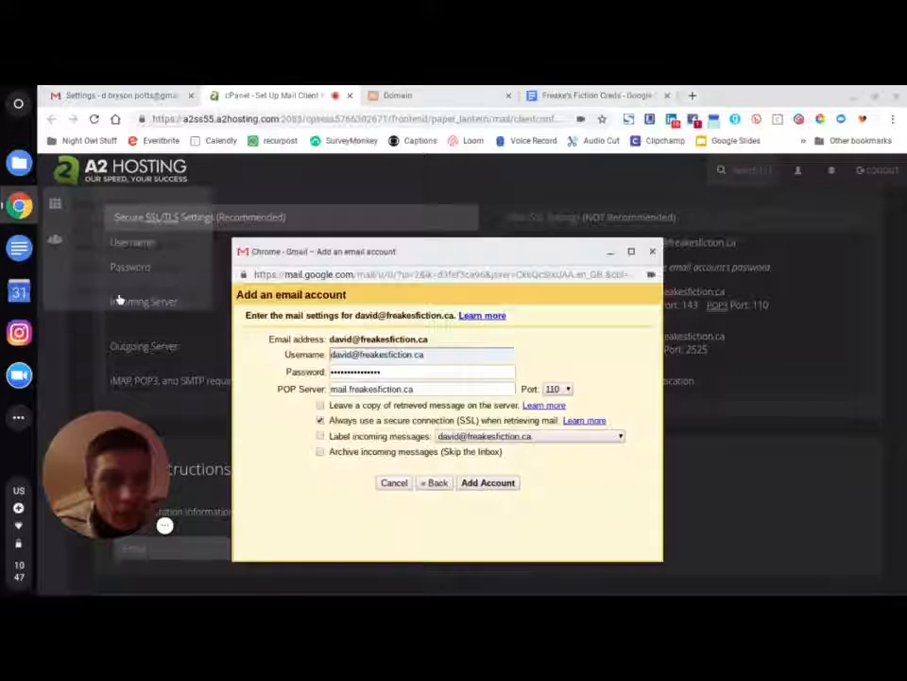
- Set the POP port to 995 and add the mail.freakesfiction.ca account
left_click(569, 390)
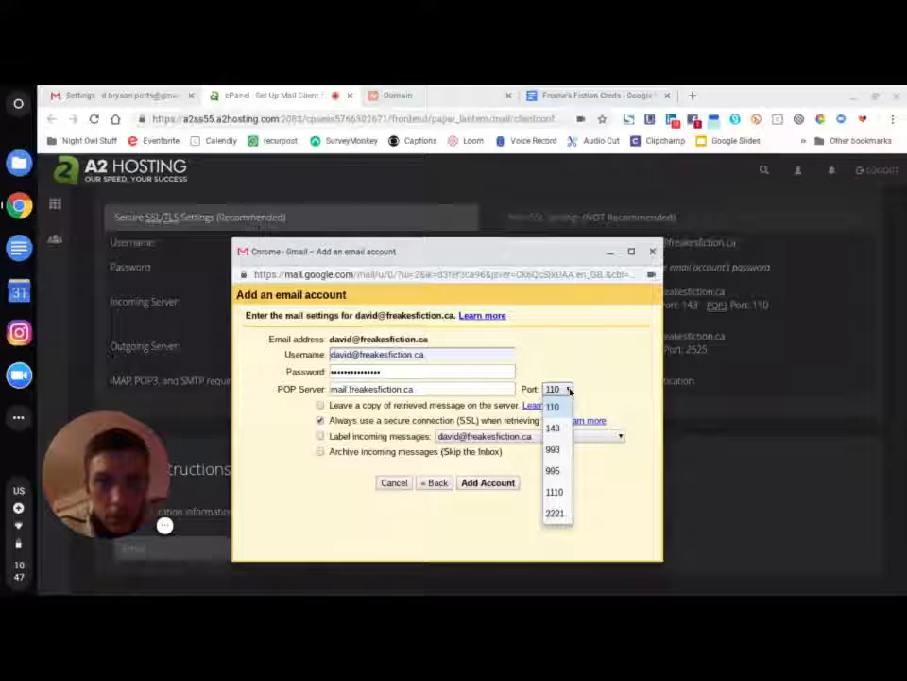
left_click(555, 470)
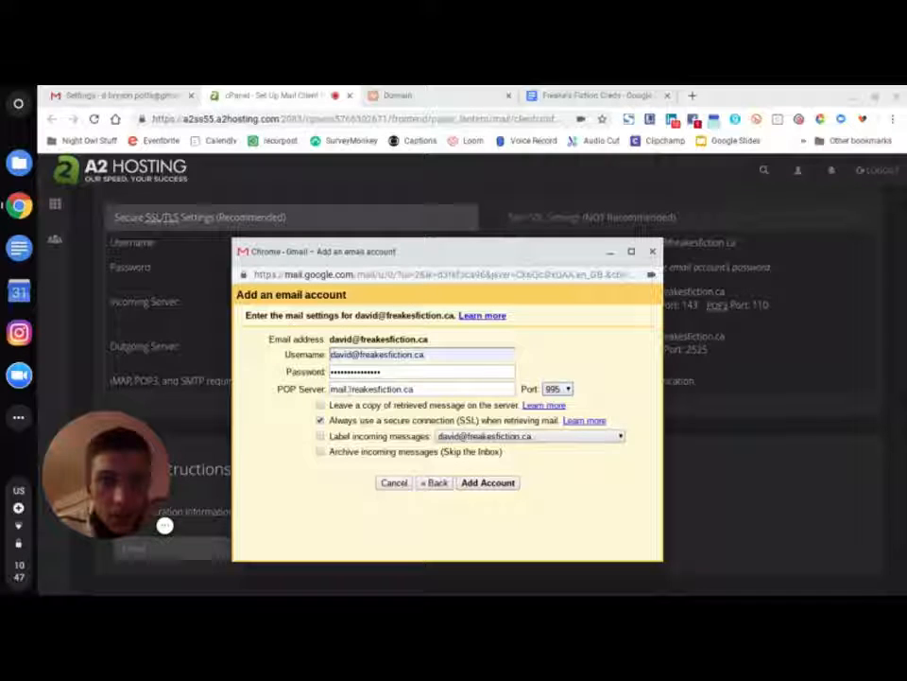
left_click(490, 484)
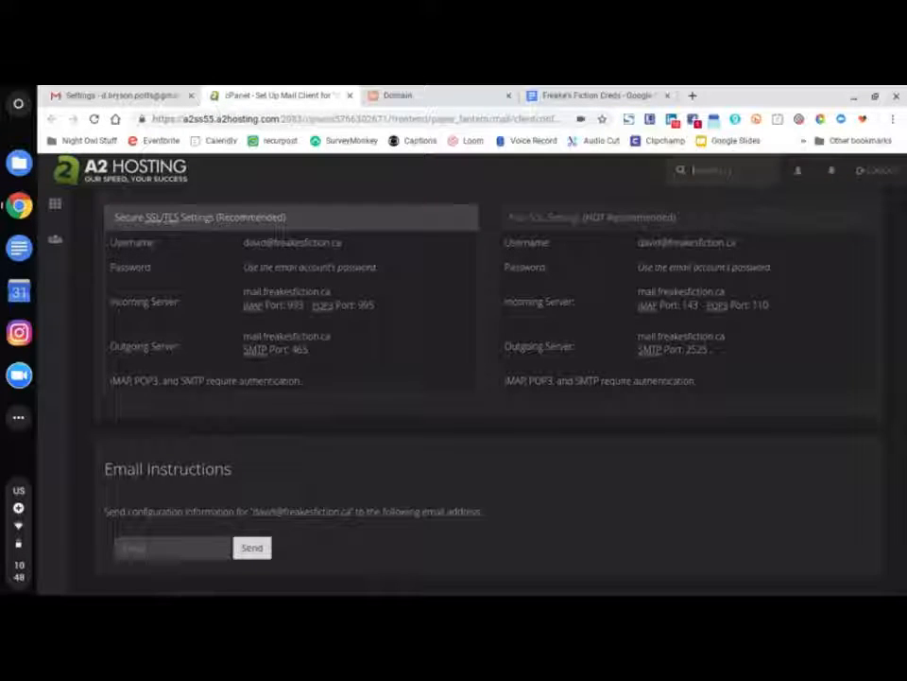
left_click(20, 206)
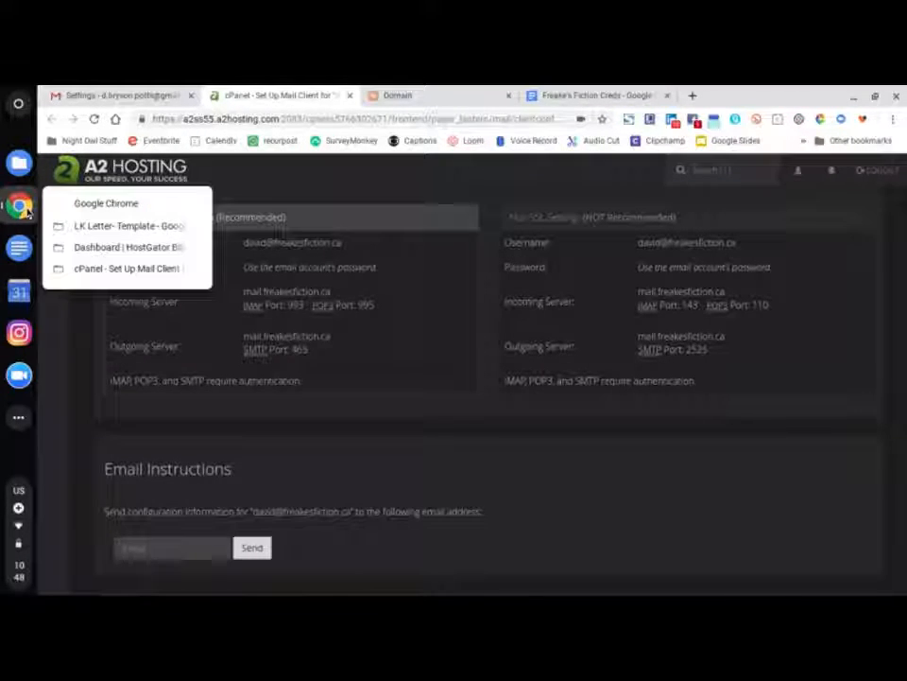
left_click(125, 96)
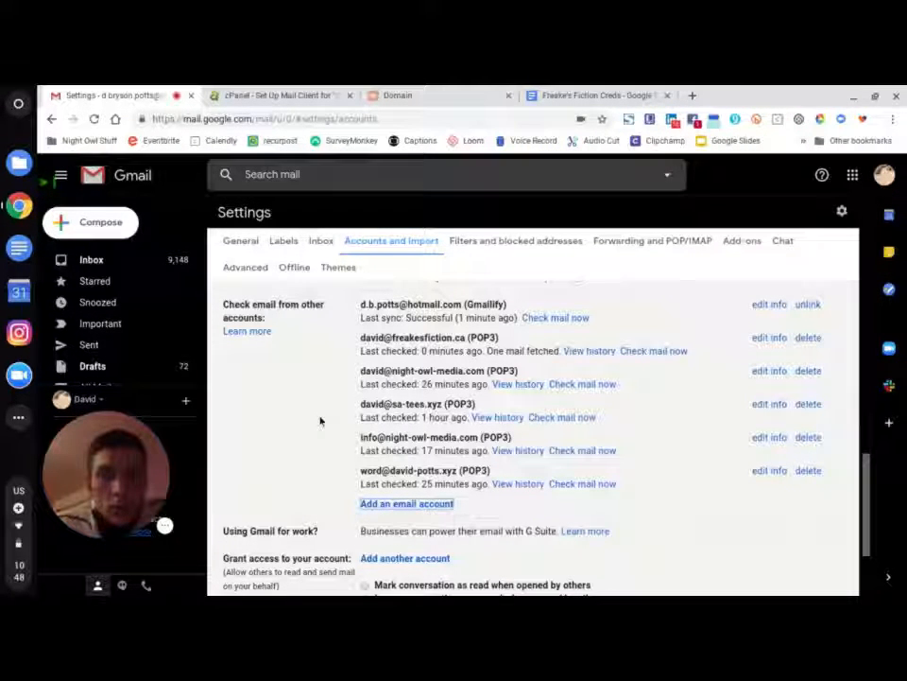
mouse_move(123, 468)
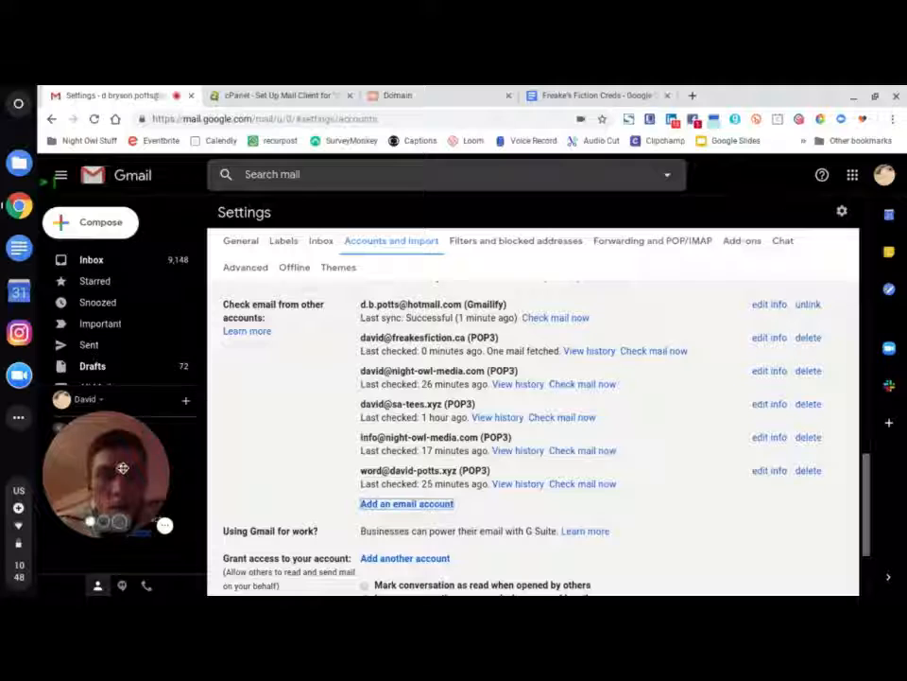
mouse_move(123, 467)
left_mouse_down()
mouse_move(117, 498)
mouse_move(109, 484)
left_mouse_up()
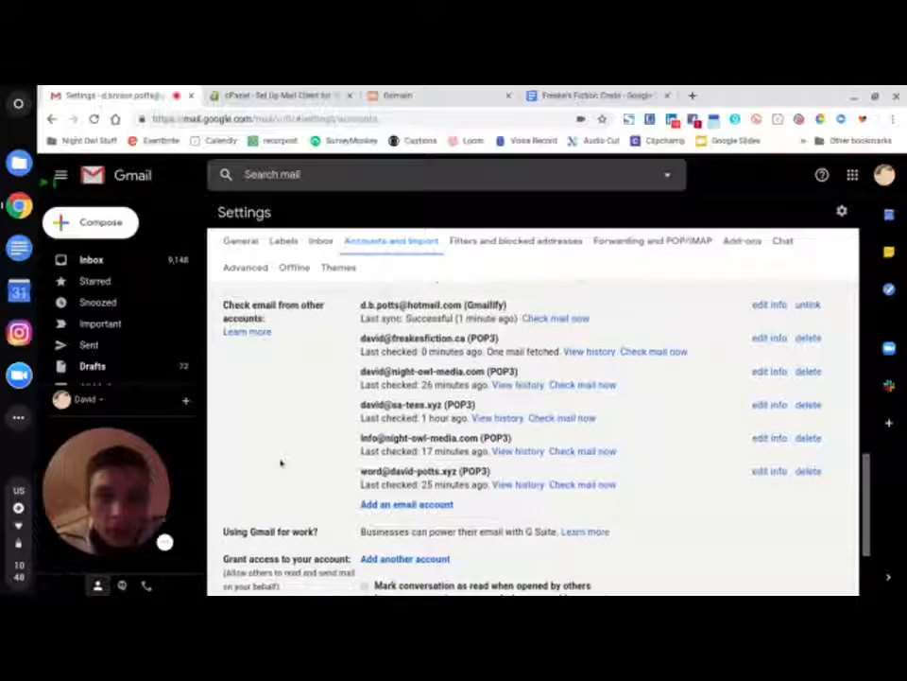
scroll(279, 462, "up", 5)
scroll(280, 462, "up", 3)
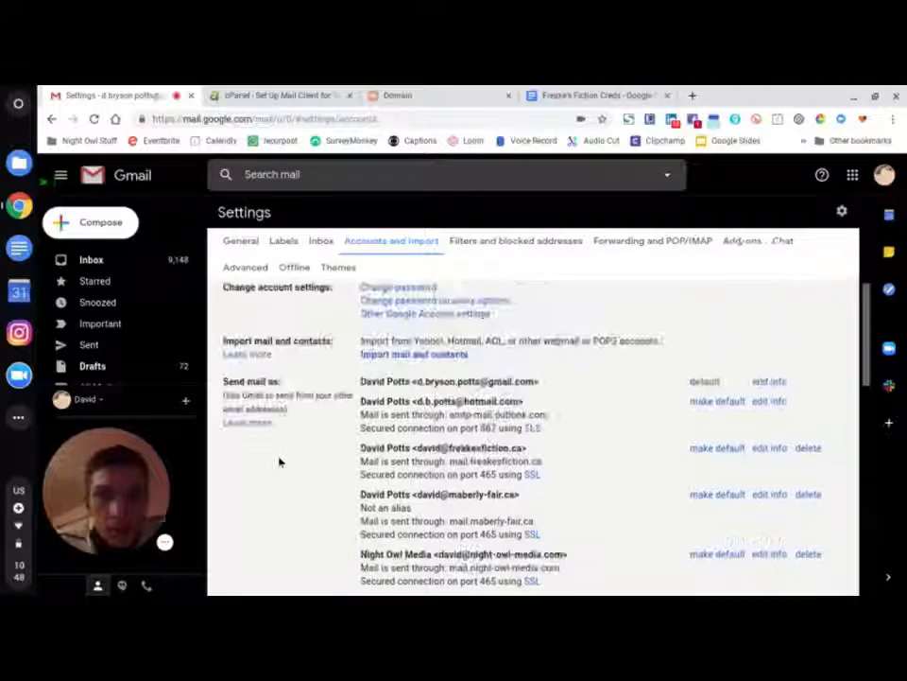
scroll(280, 463, "down", 3)
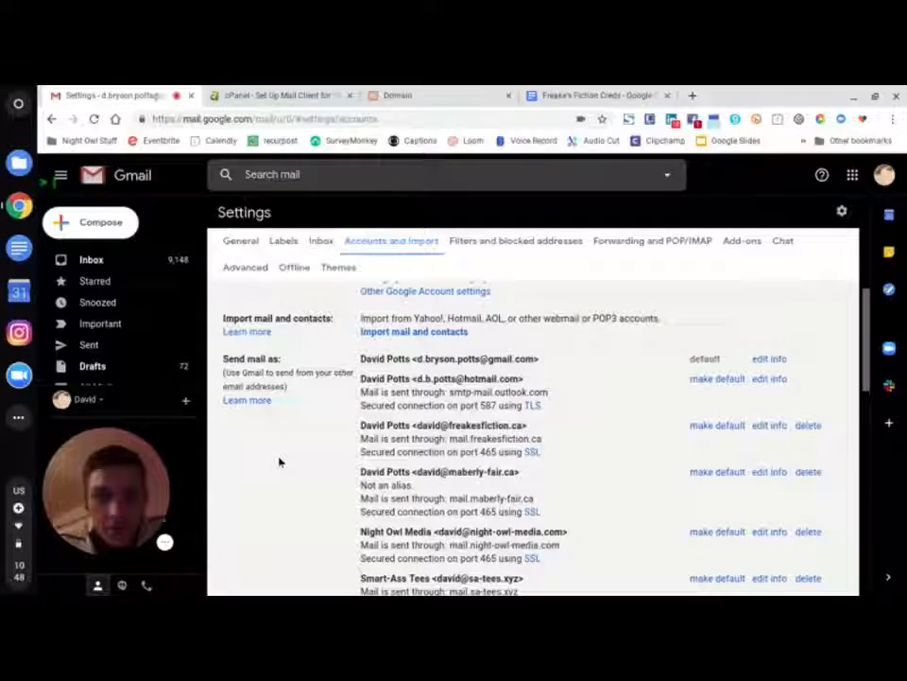
scroll(280, 462, "down", 4)
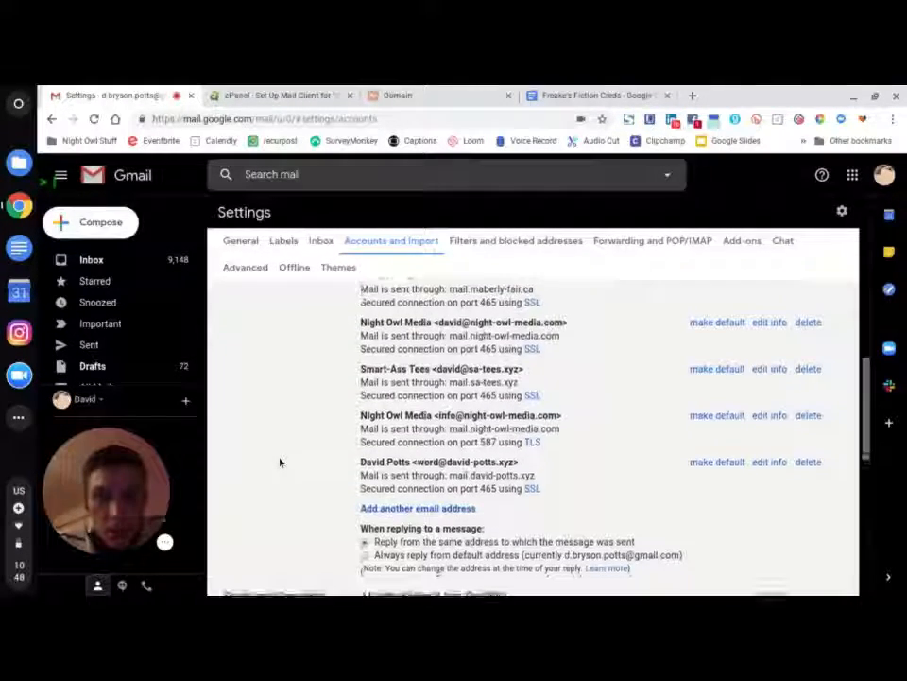
scroll(280, 462, "down", 4)
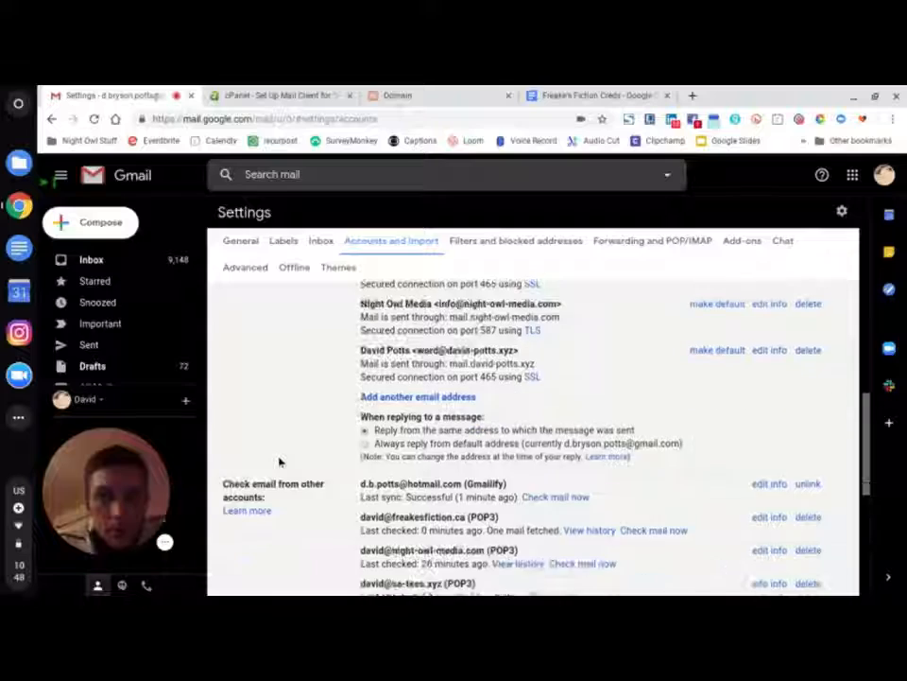
scroll(280, 462, "down", 4)
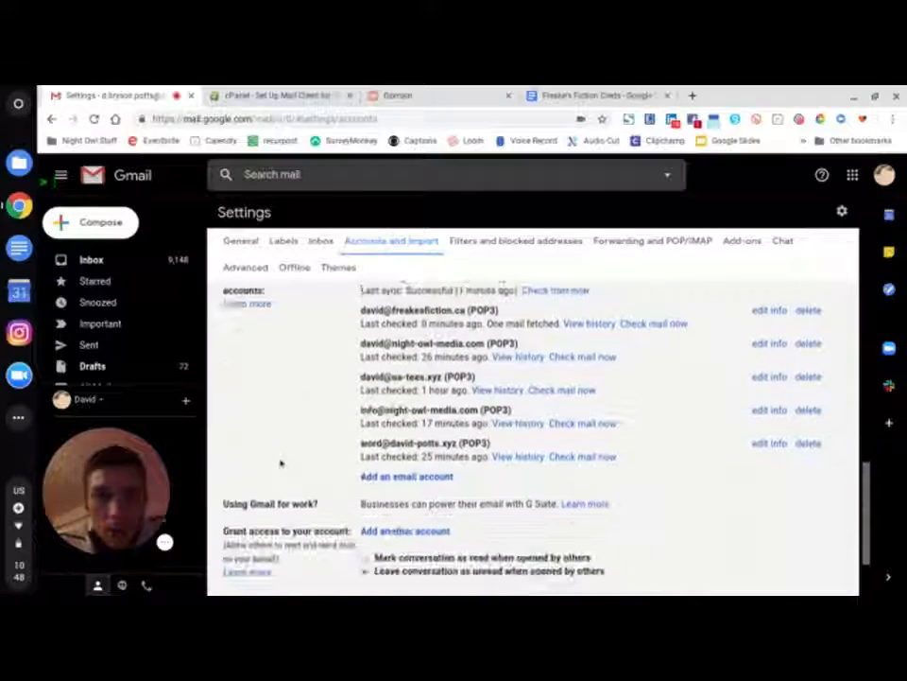
scroll(280, 462, "up", 1)
scroll(280, 462, "down", 1)
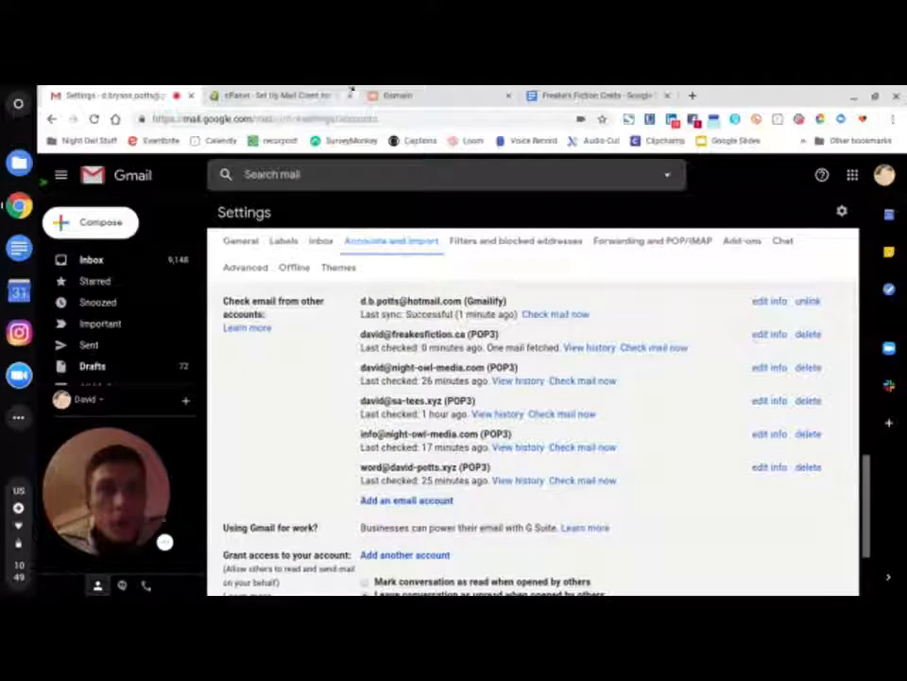
left_click(273, 91)
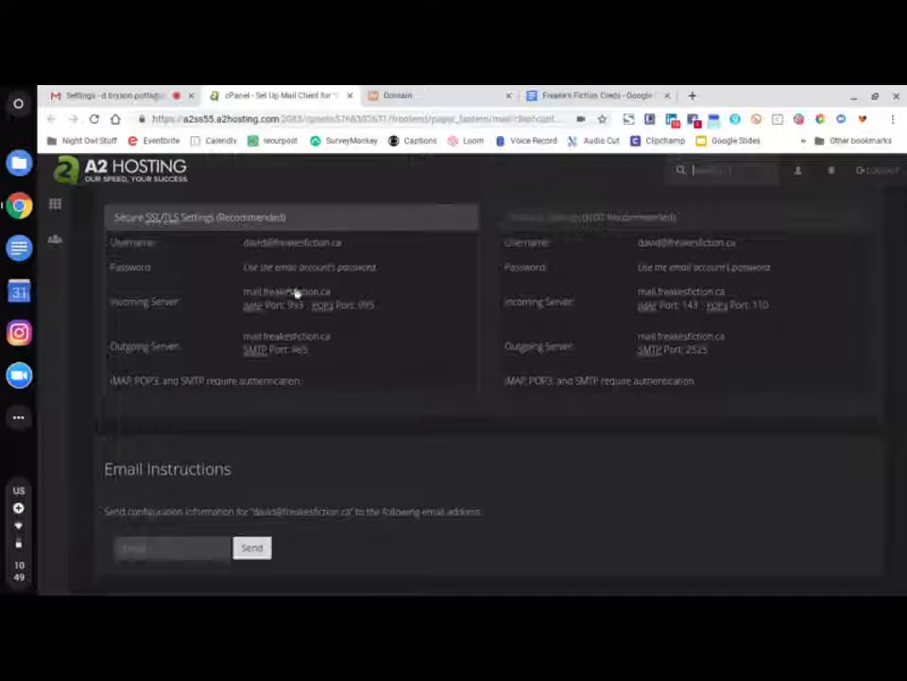
- Close the suspended Namecheap Domain tab with Ctrl+W and return to Gmail's settings
left_click(428, 94)
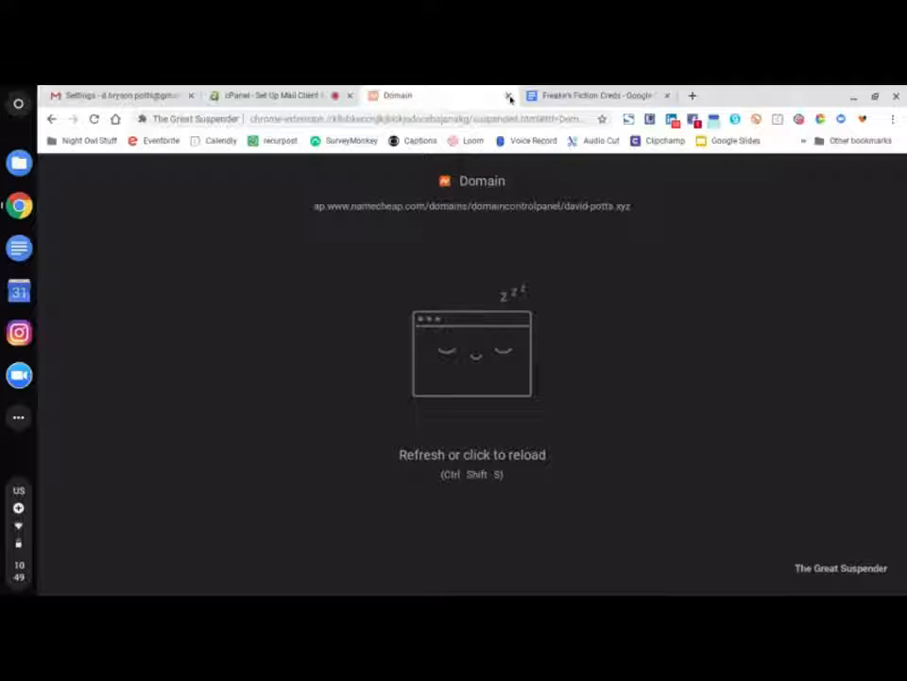
key("ctrl+w")
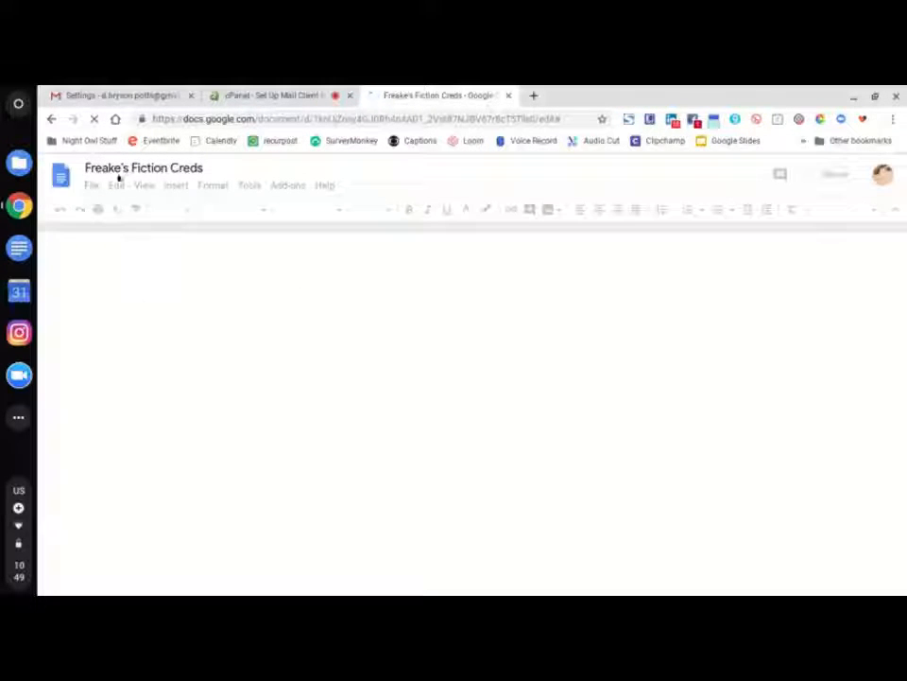
left_click(132, 104)
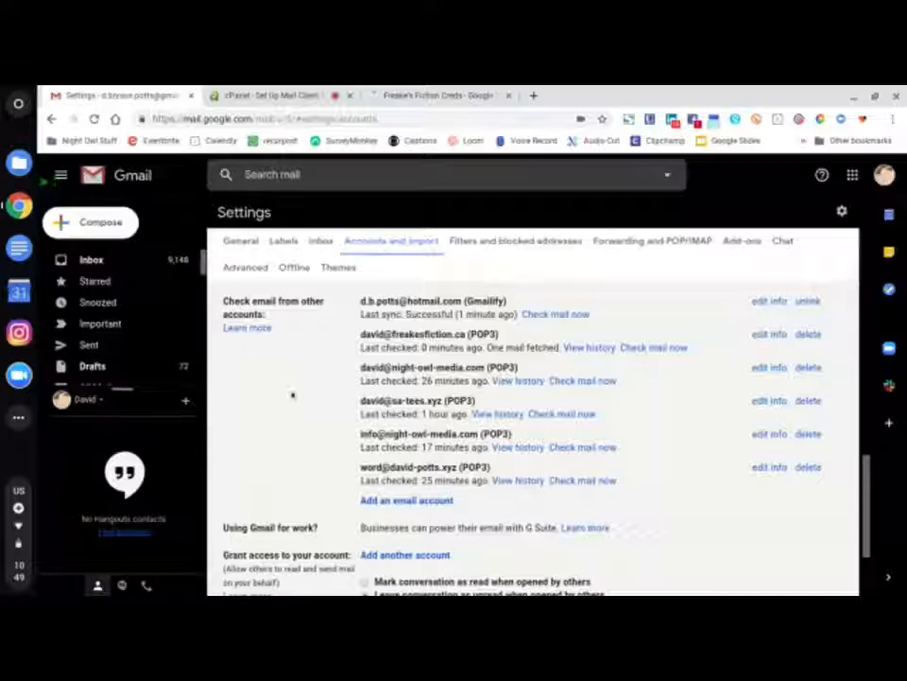
scroll(293, 395, "up", 3)
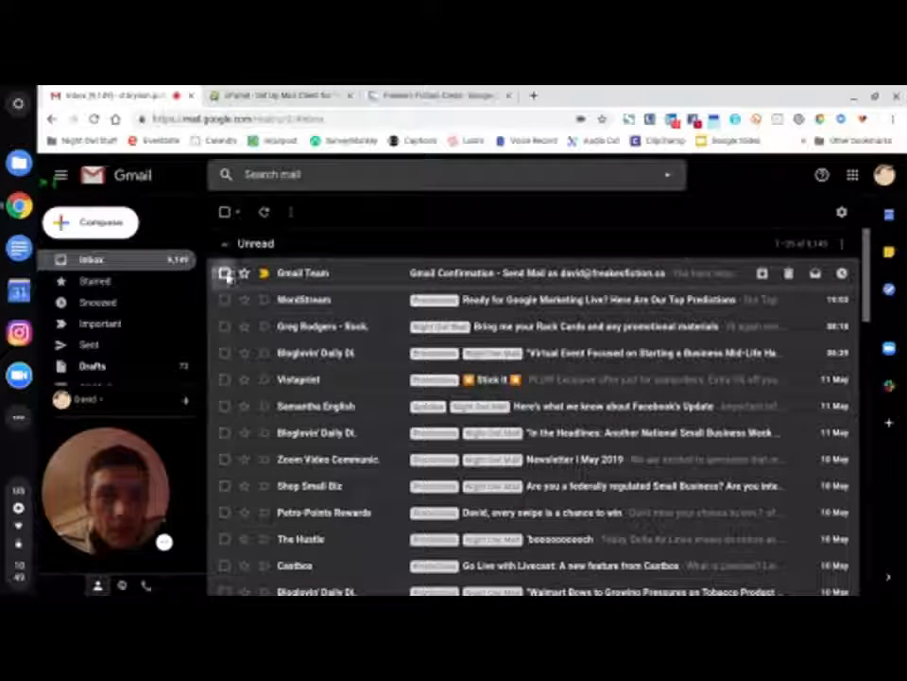
- Delete the Gmail Team confirmation email and view the freakesfiction.ca label's imported cPanel configuration message
left_click(225, 273)
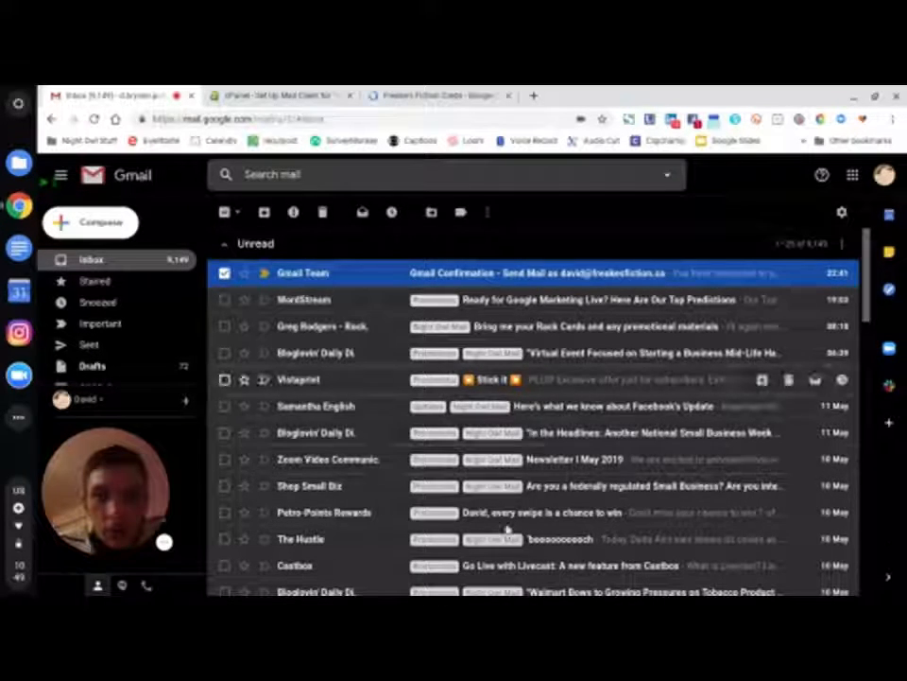
key("numbersign")
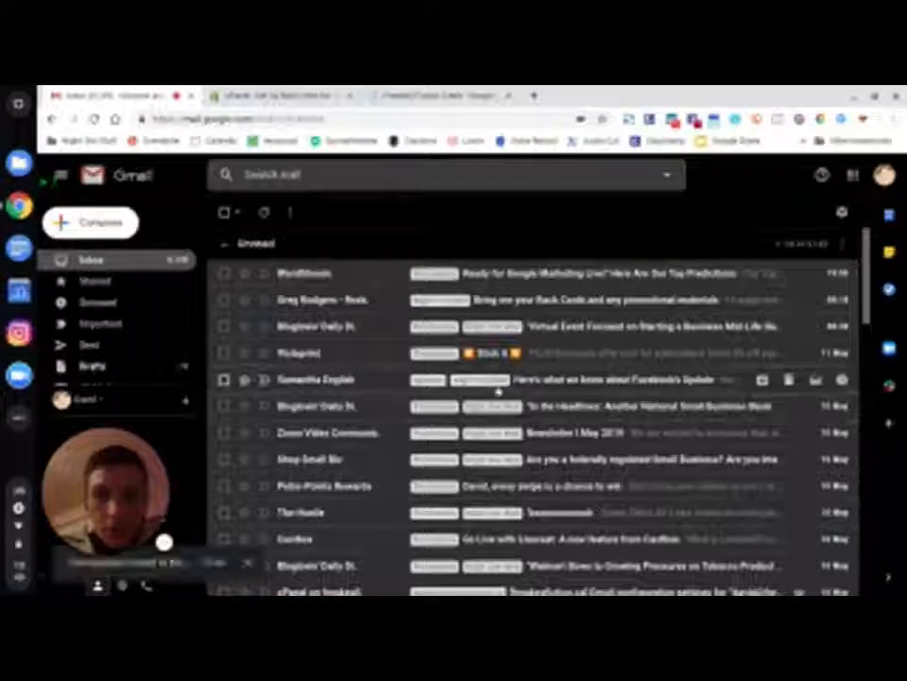
scroll(511, 378, "down", 2)
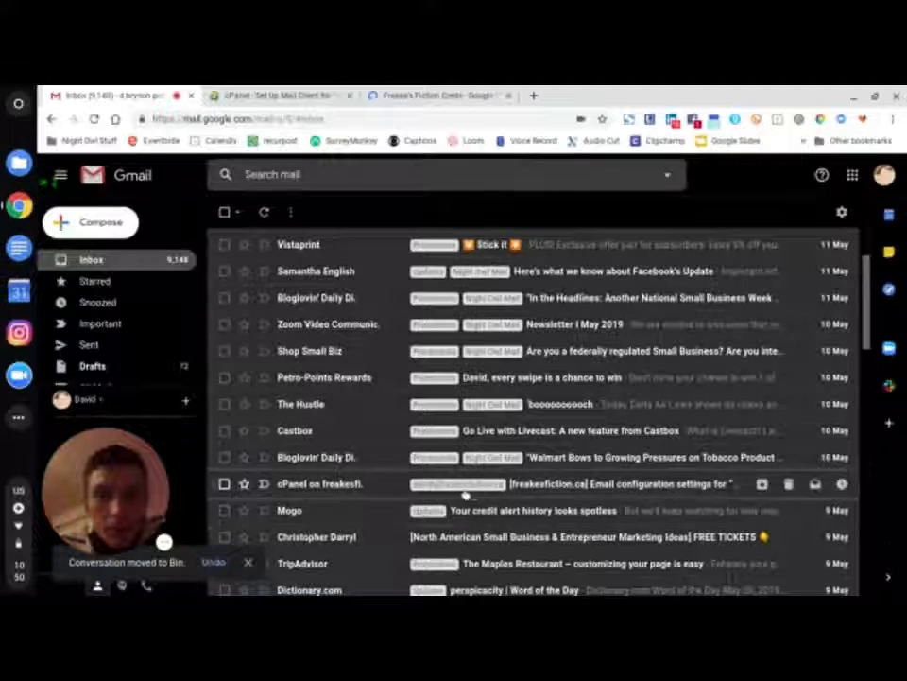
scroll(126, 302, "down", 4)
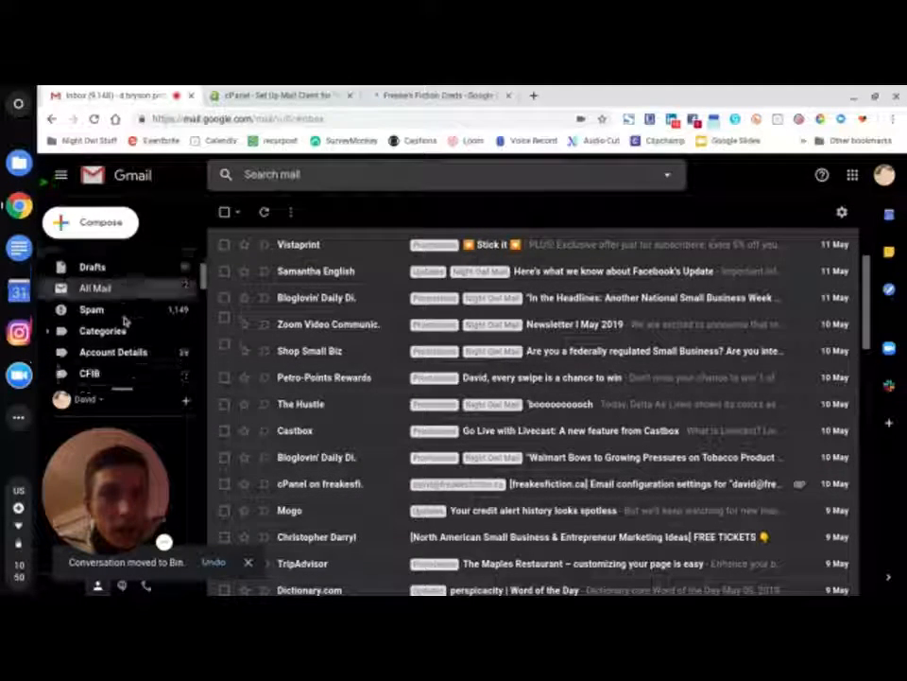
scroll(124, 319, "down", 2)
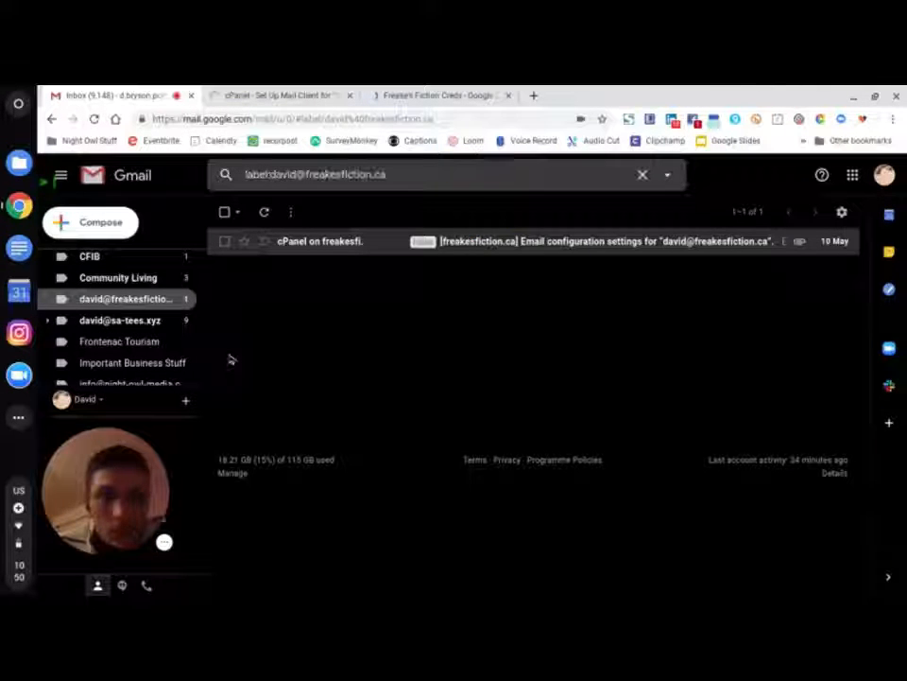
scroll(97, 339, "up", 10)
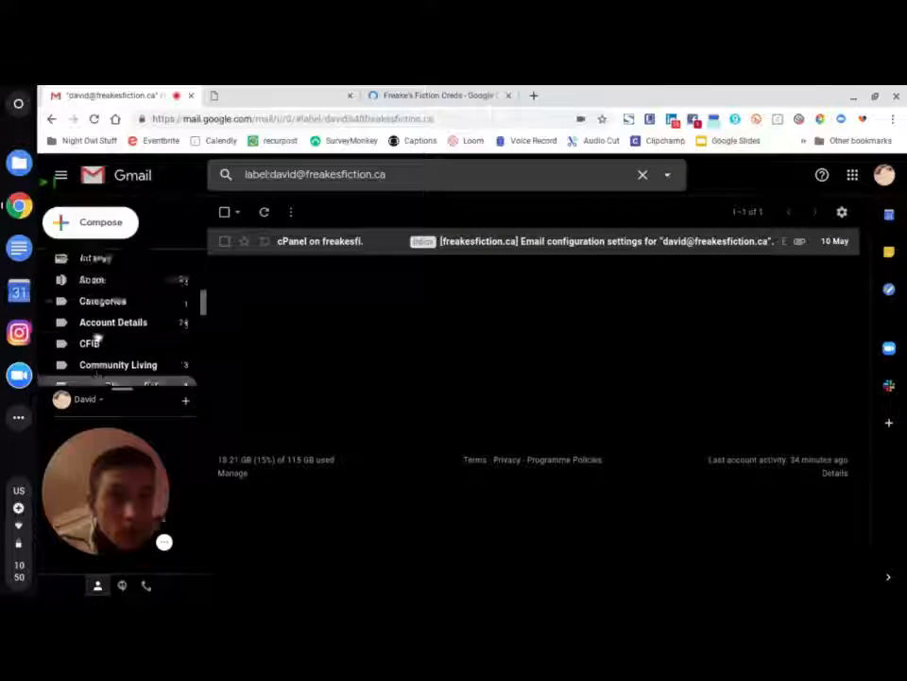
- Return to the main inbox, which now lists the imported freakesfiction.ca cPanel configuration email
left_click(120, 259)
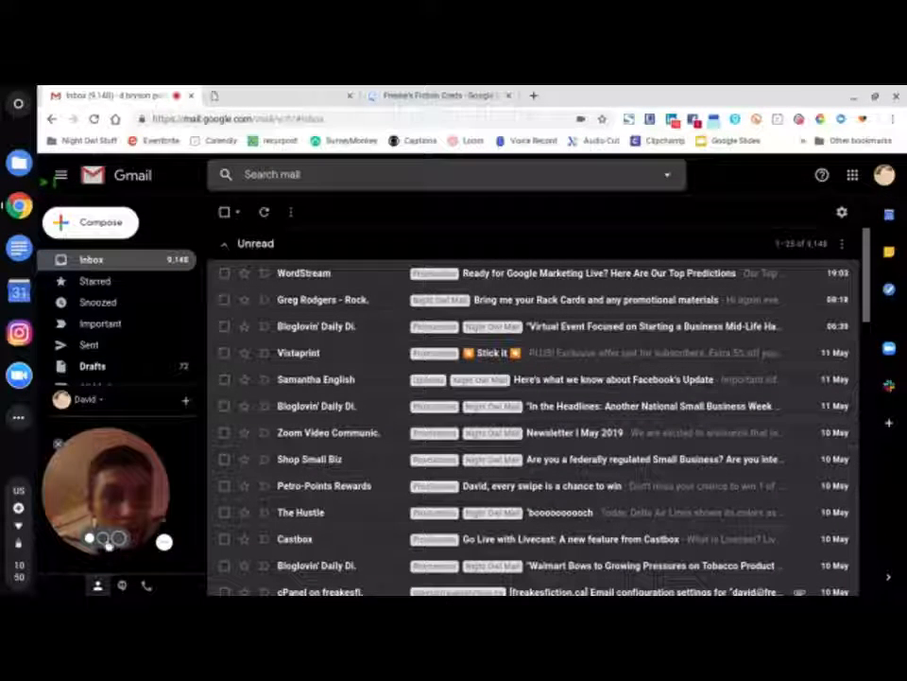
left_click(117, 537)
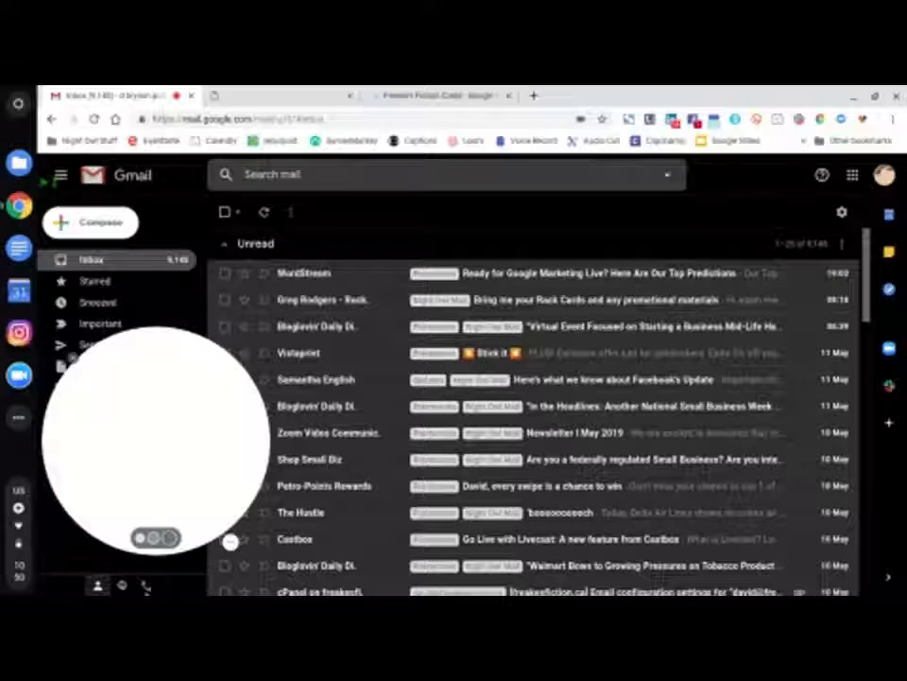
left_click_drag(229, 542, 566, 444)
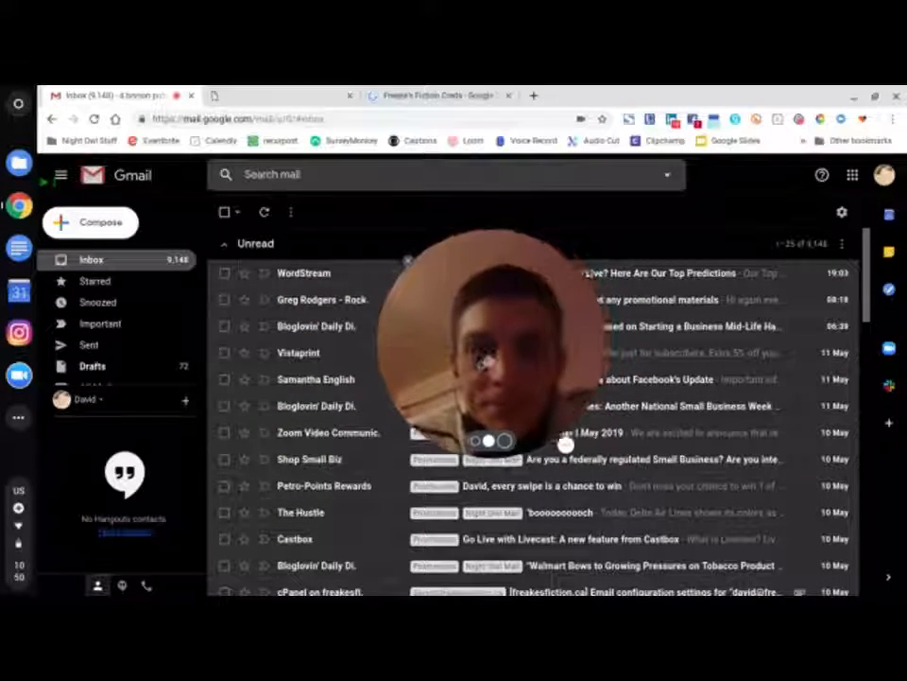